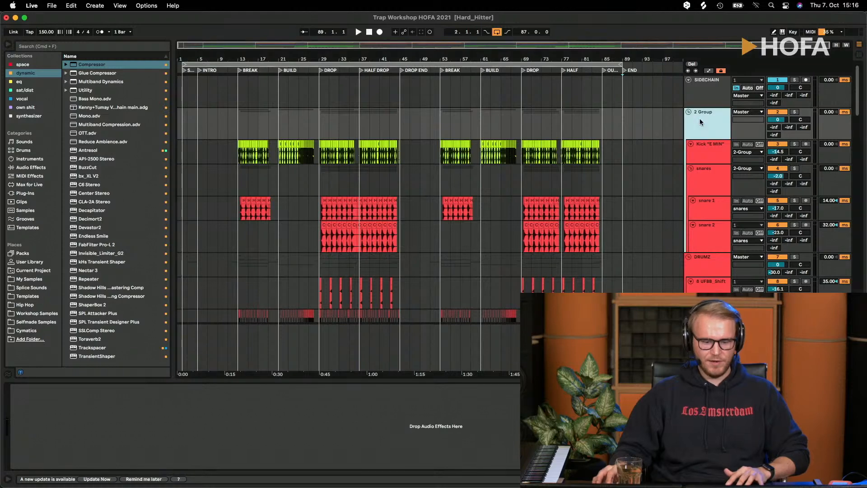
- Select the Master track and play the arrangement's full loop range from 2.1.1 to 89.1.1
click(704, 346)
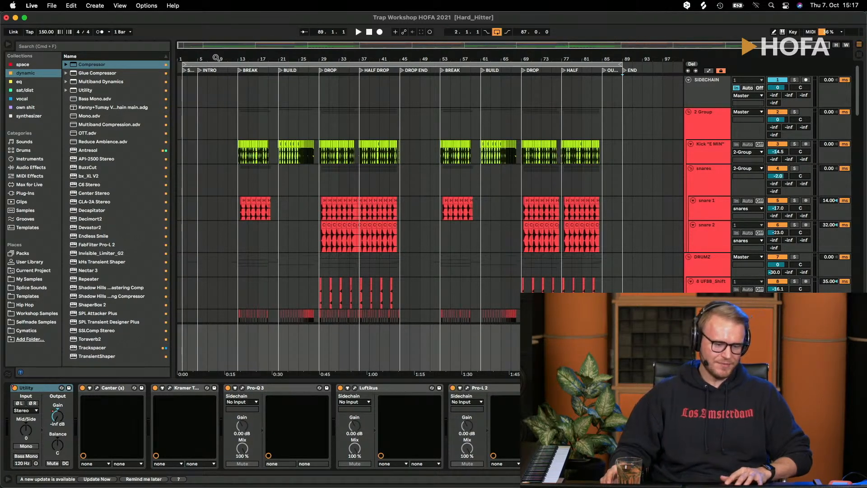
drag(218, 59, 218, 61)
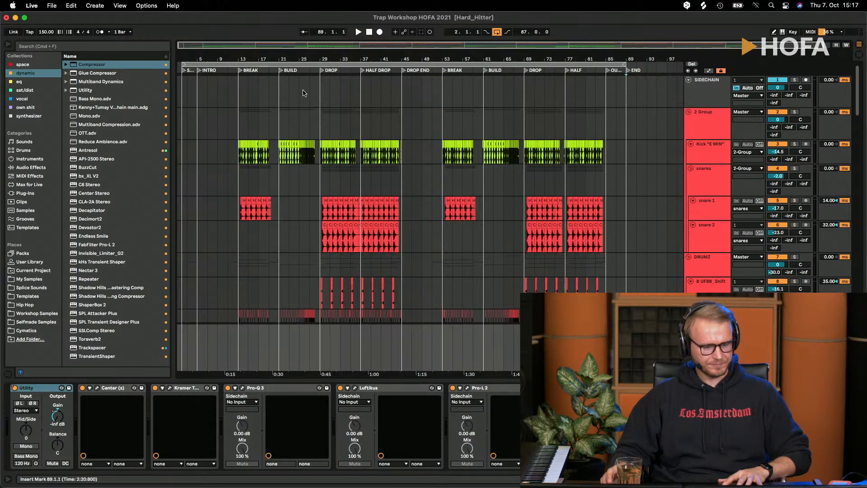
click(269, 63)
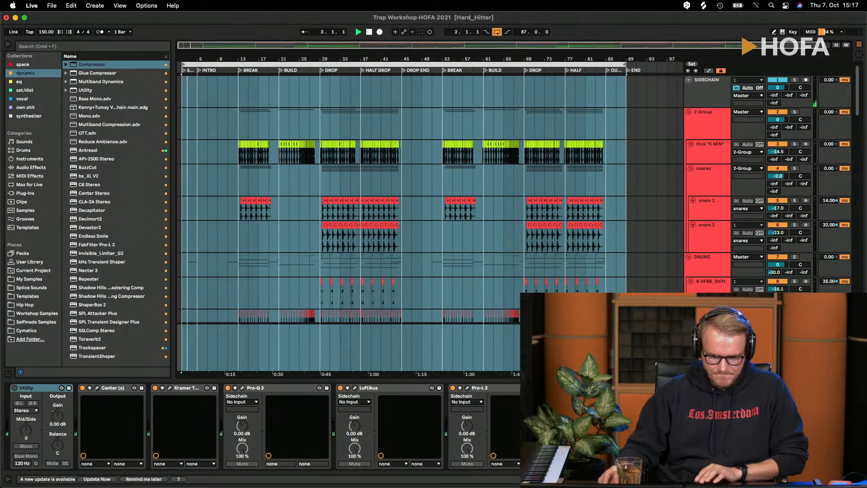
- Open the HOFA IQ-Analyser on the Master track and place its window clear of the arrangement clips
click(579, 388)
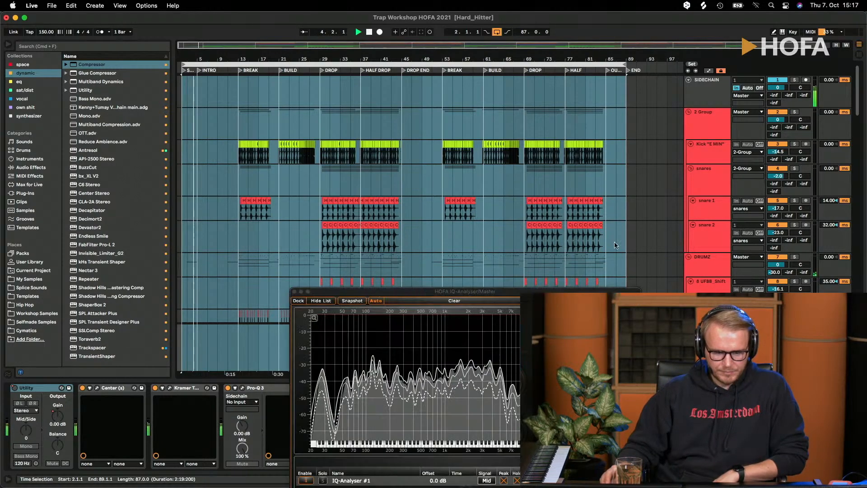
drag(479, 291, 574, 49)
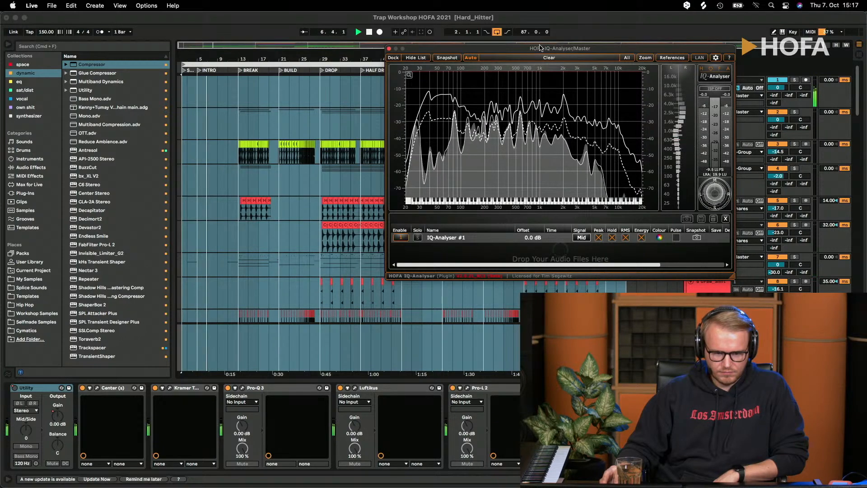
drag(543, 49, 671, 256)
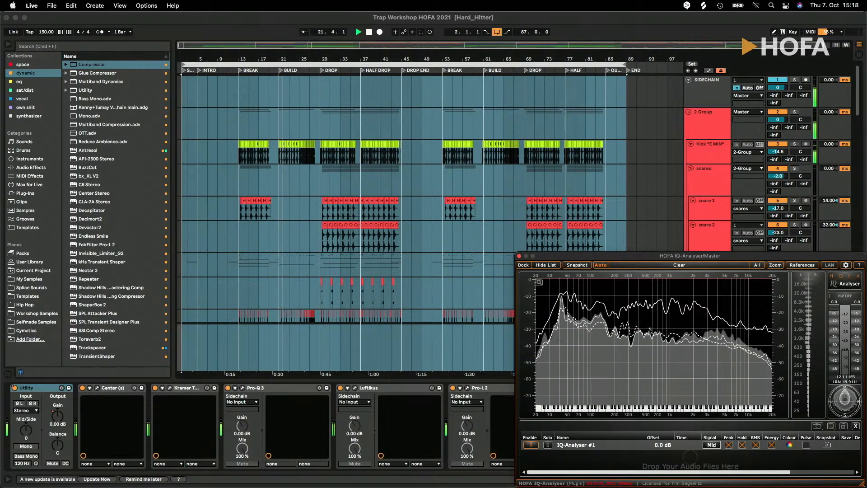
- Examine the full mix's spectrum in the Master's IQ-Analyser during playback and close the analyser window
key(super+Tab)
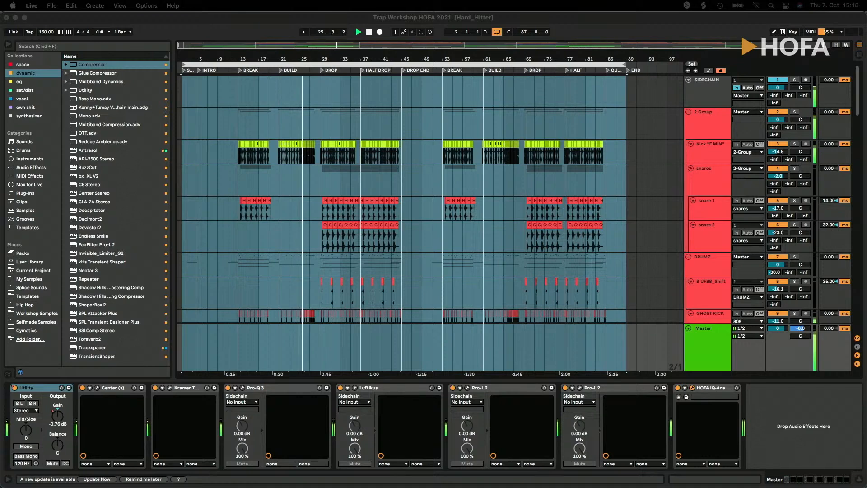
click(707, 128)
click(628, 259)
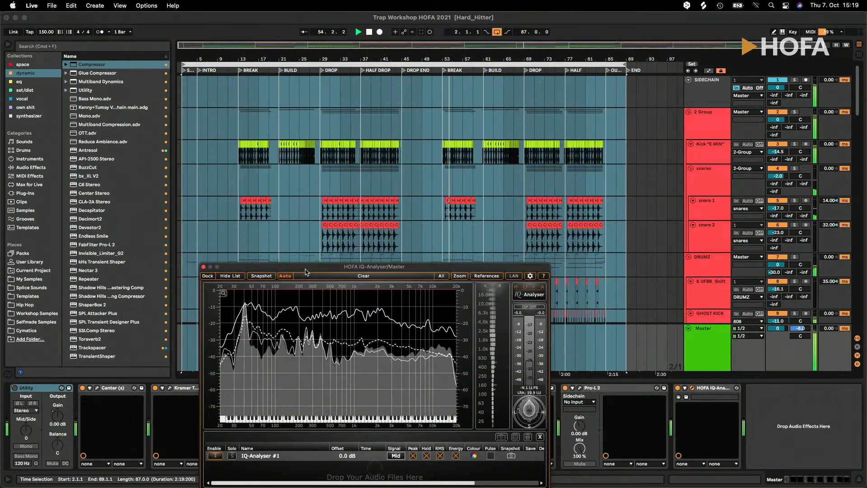
drag(528, 230, 622, 259)
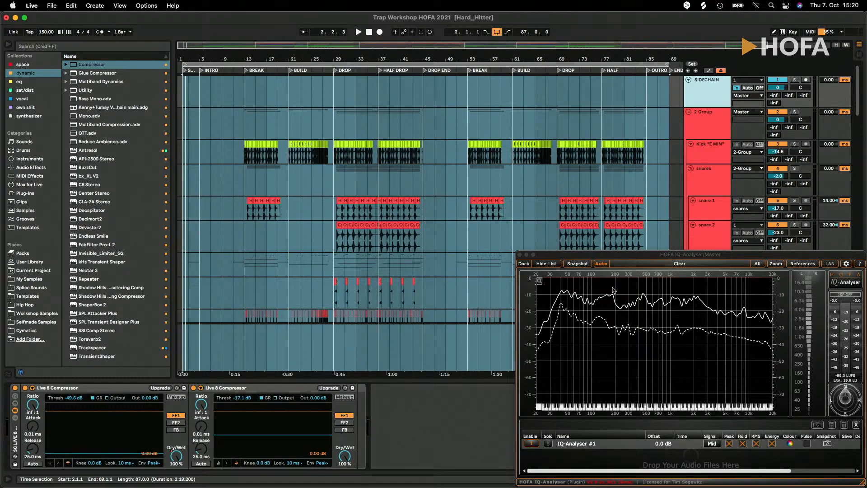
click(519, 255)
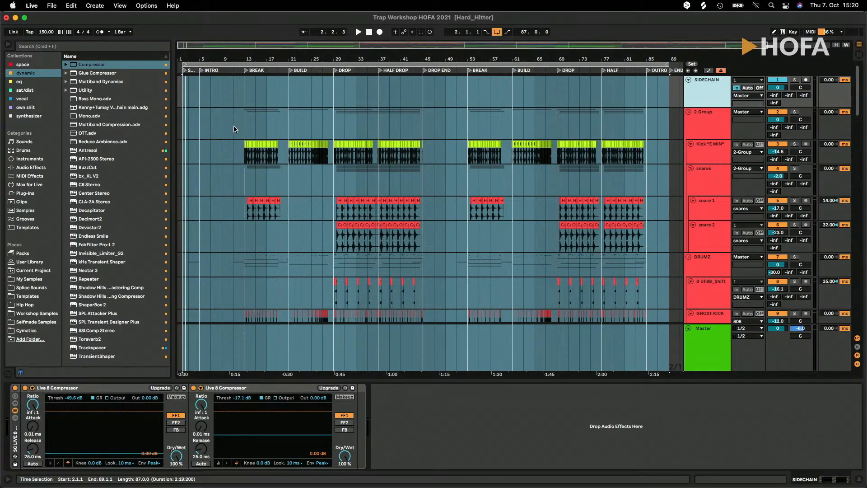
- Solo the kick and snare group (2-Group) and the DRUMZ group
scroll(234, 129, down, 2)
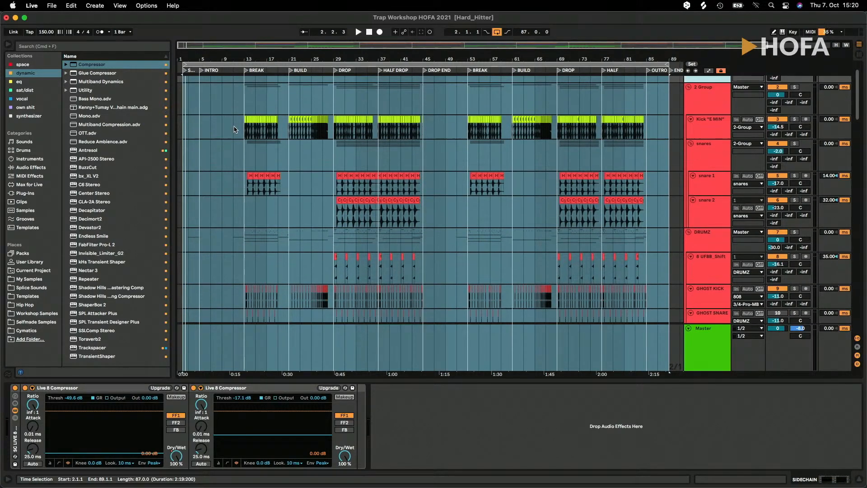
click(707, 107)
click(795, 87)
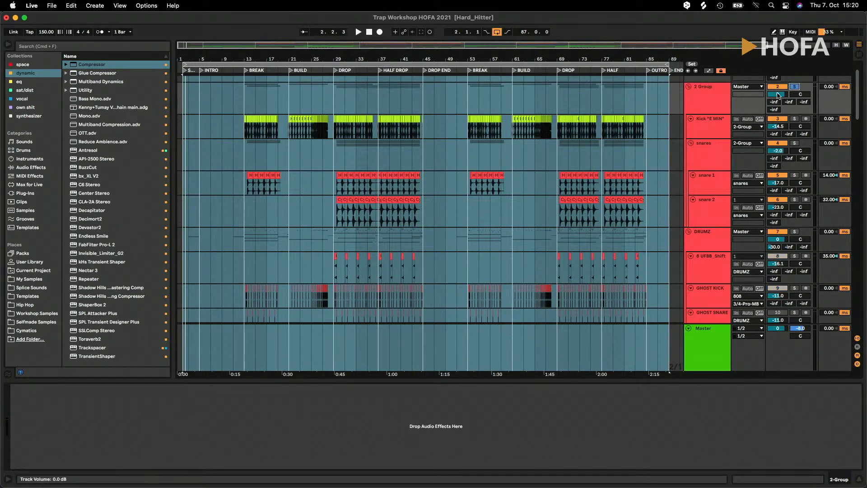
click(794, 231)
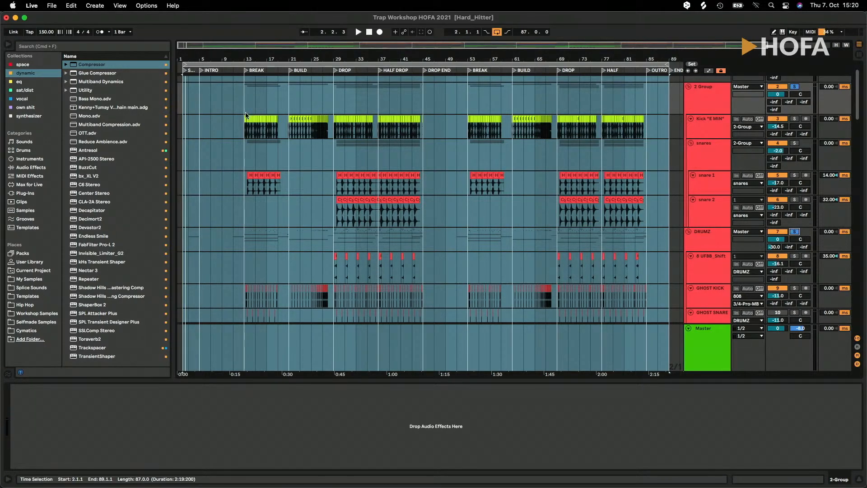
- Set the loop to the BREAK section, spanning bars 13 to 21, from a selection on the snares group
drag(241, 59, 241, 122)
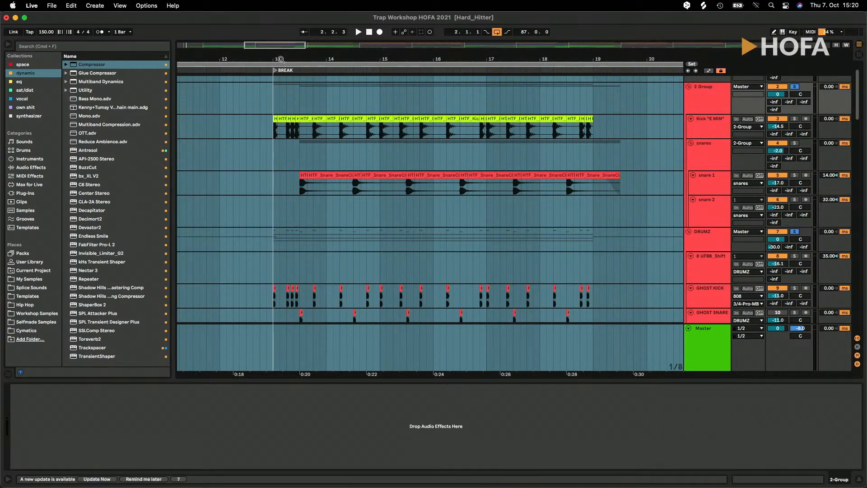
scroll(280, 59, down, 10)
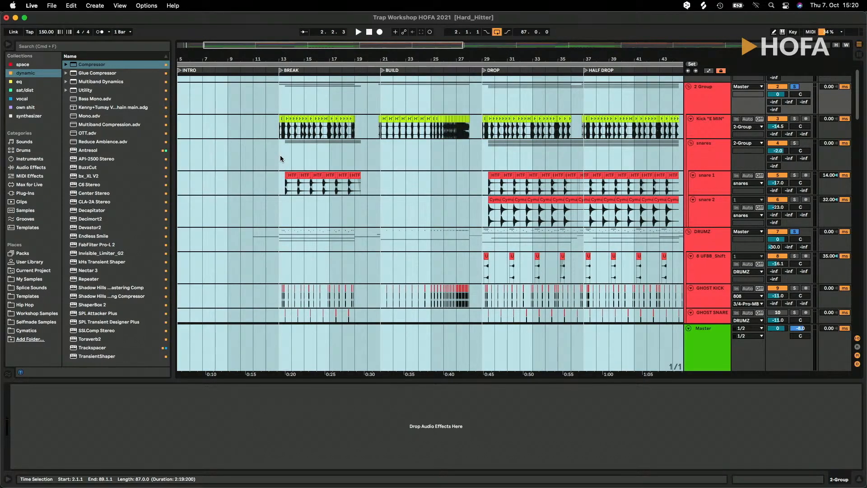
click(280, 156)
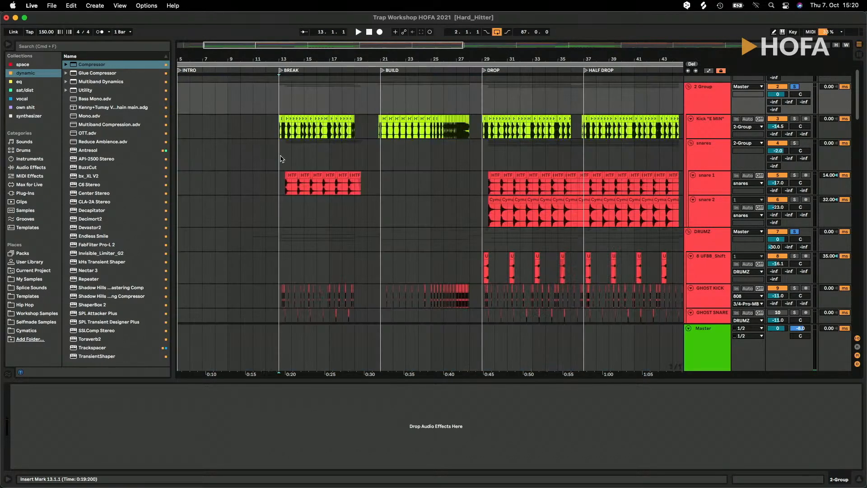
drag(291, 159, 378, 158)
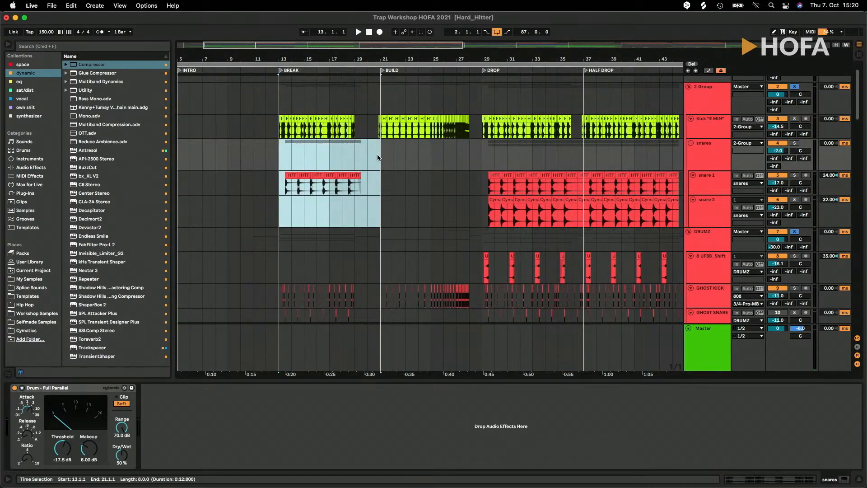
key(super+l)
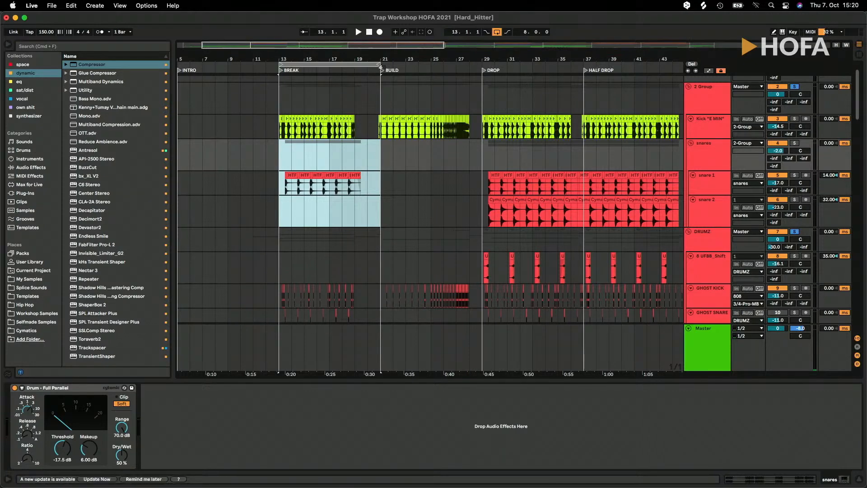
drag(273, 60, 277, 90)
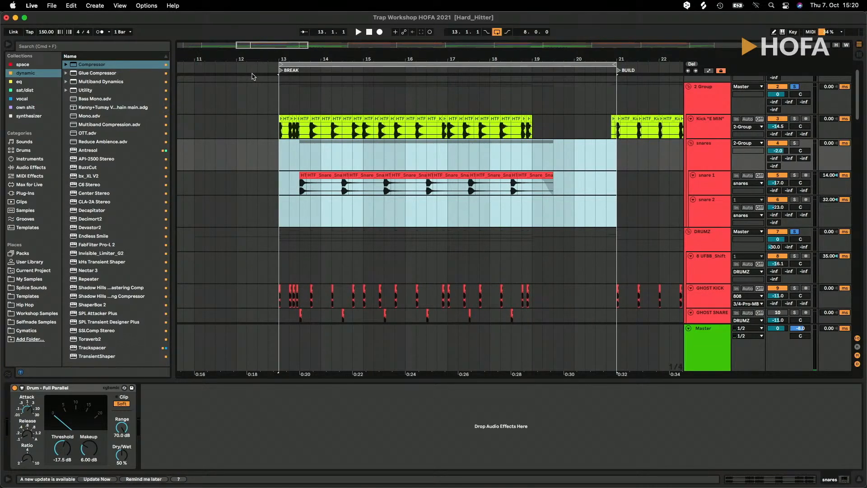
drag(386, 60, 339, 69)
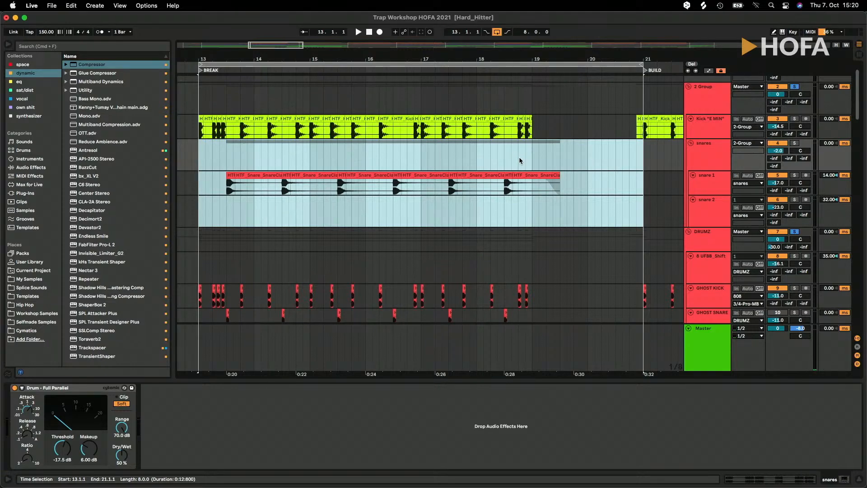
- Listen to the soloed drums in the looped BREAK section and look through the kick, snare, clap, crash and percussion tracks
key(space)
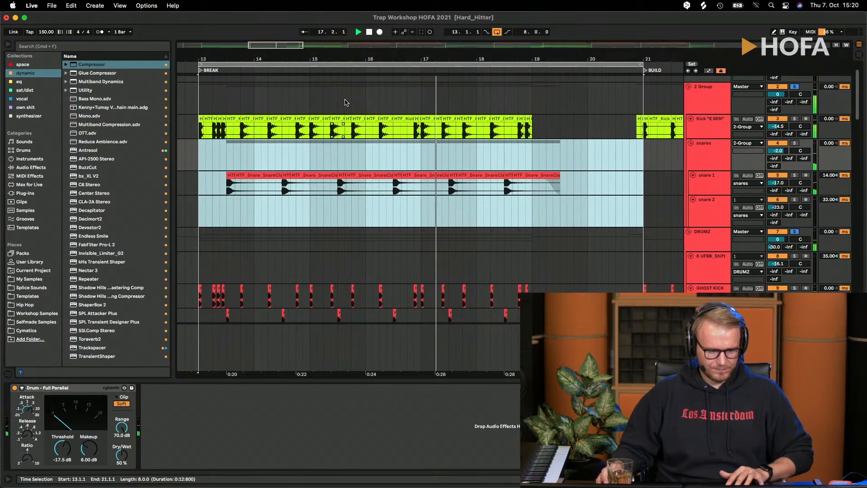
drag(328, 60, 328, 41)
scroll(291, 186, up, 1)
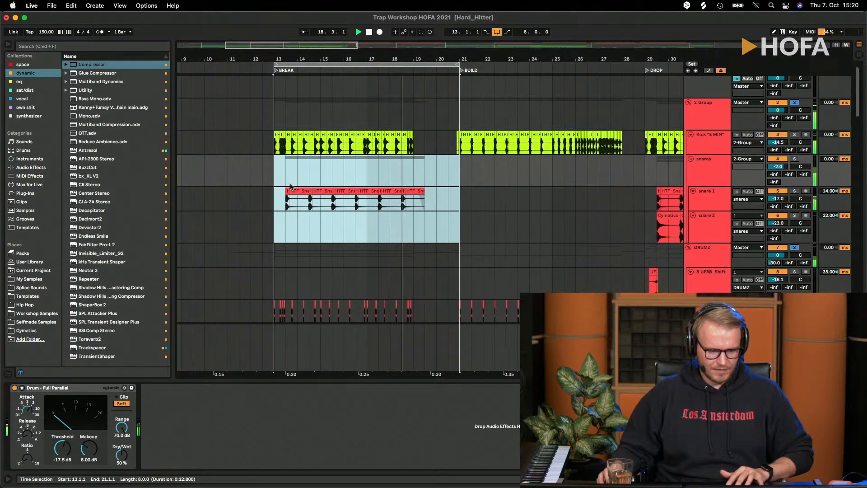
key(space)
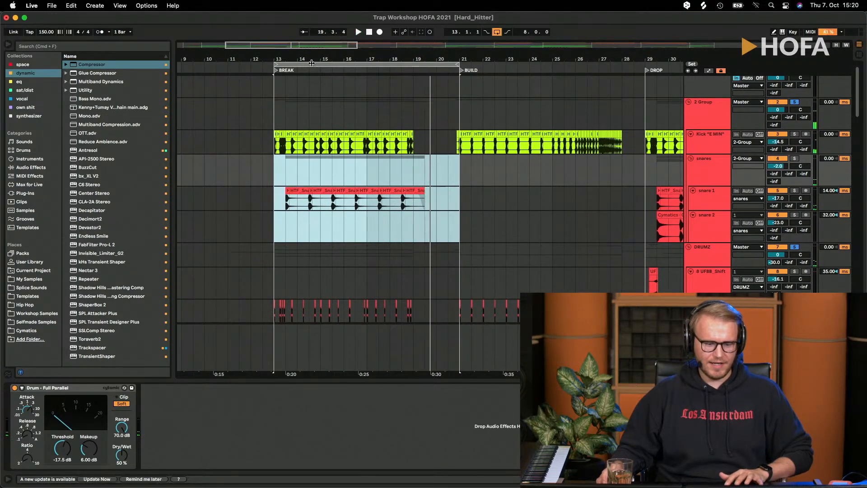
drag(300, 60, 301, 59)
scroll(316, 193, down, 8)
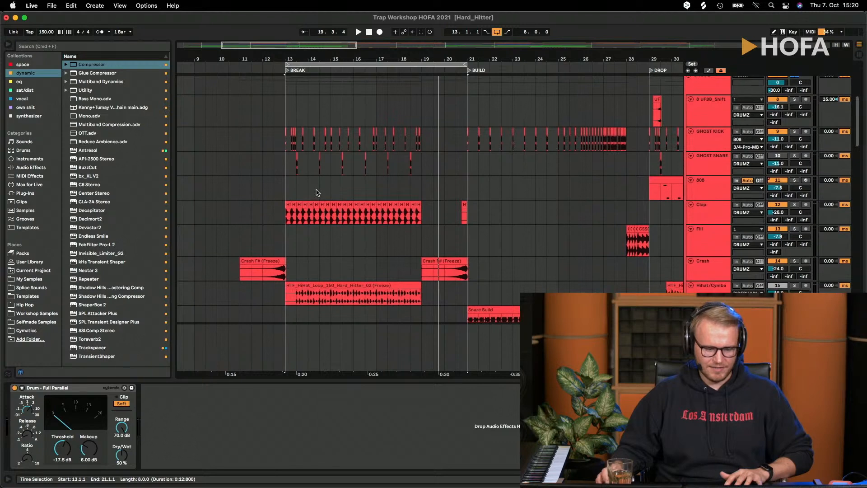
key(space)
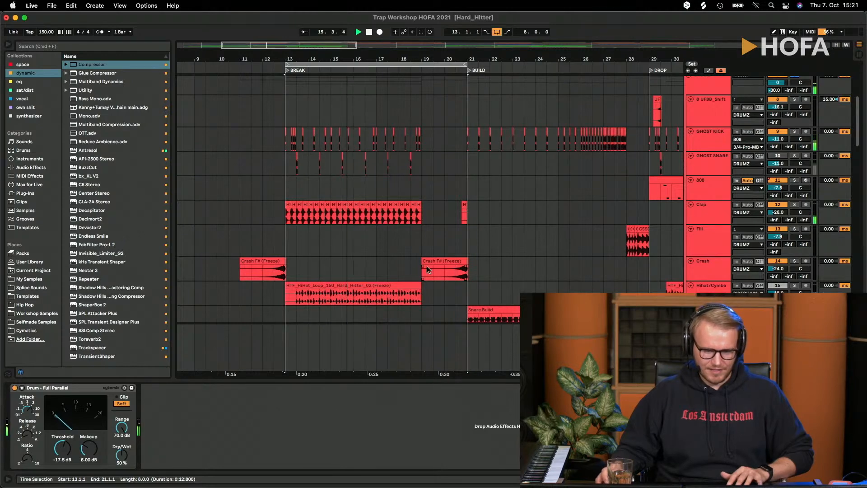
scroll(330, 271, down, 7)
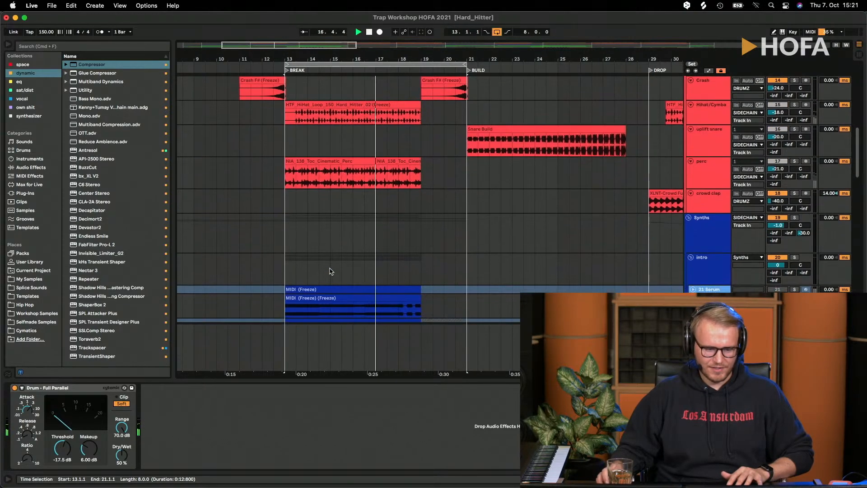
scroll(329, 271, up, 6)
scroll(331, 271, up, 8)
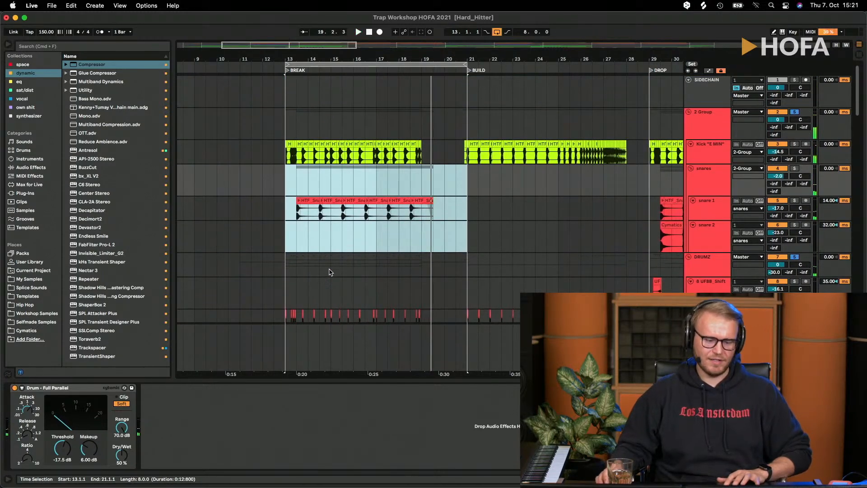
key(space)
key(space)
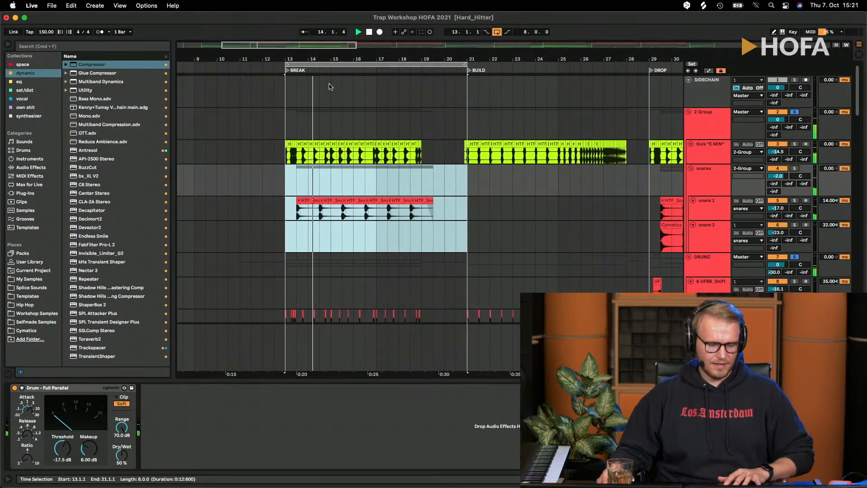
- Open the PuigTec EQP1A equalizer on the Kick "E MIN" track and position its window over the arrangement
click(691, 144)
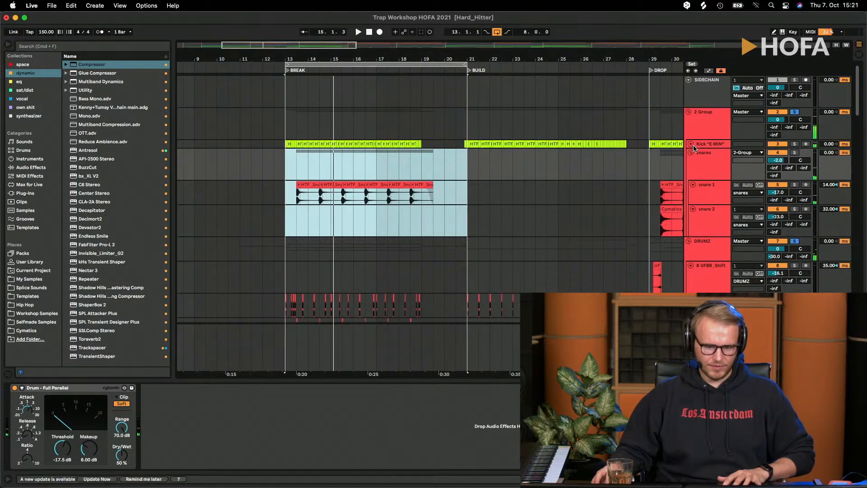
click(691, 144)
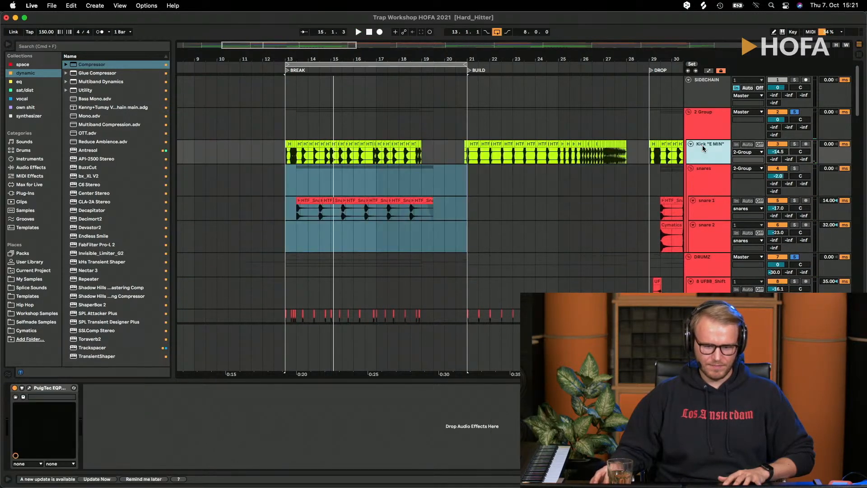
click(29, 388)
drag(356, 218, 407, 82)
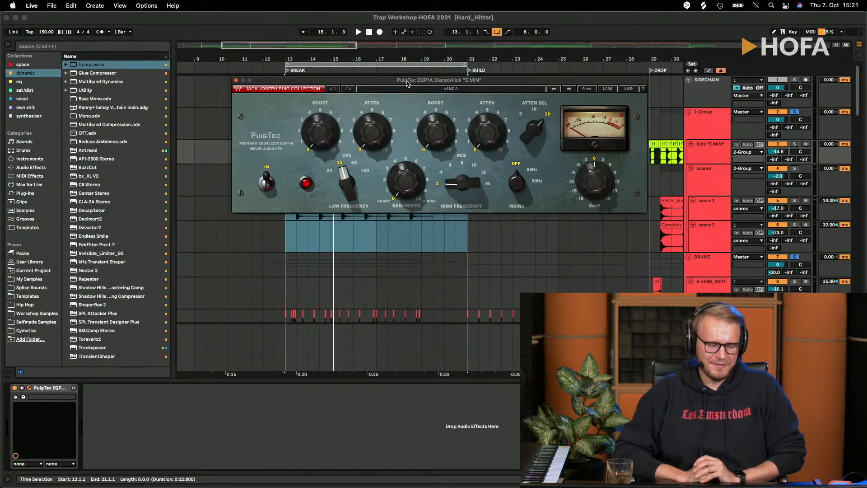
drag(408, 83, 394, 92)
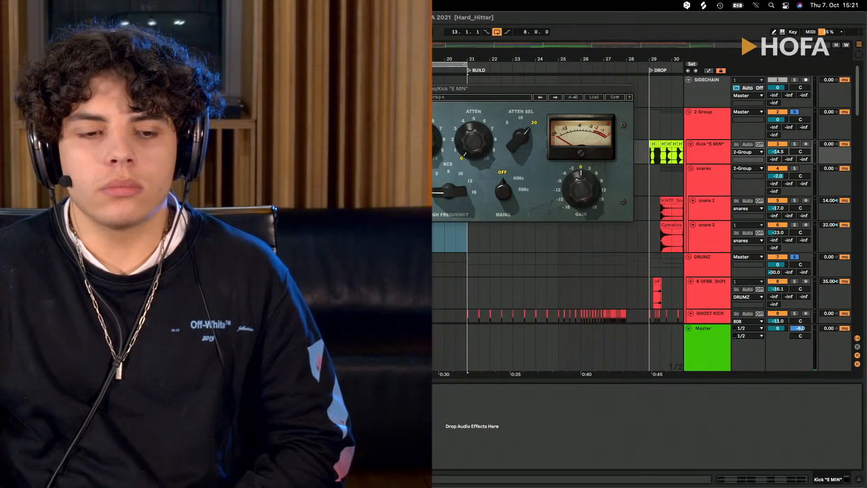
drag(407, 88, 374, 90)
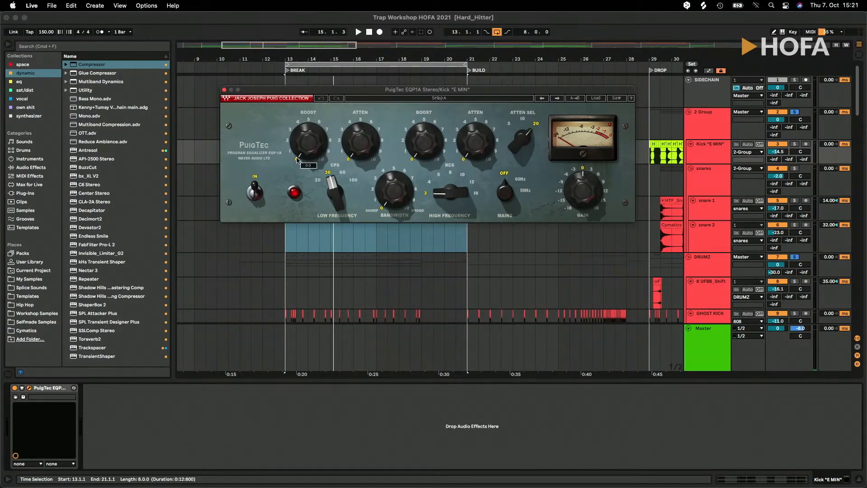
- Set the PuigTec equalizer's low-frequency Boost to 3 on the Kick "E MIN" track
click(255, 192)
text(3)
key(Return)
- Set the PuigTec equalizer's low-frequency Atten to 2 and play the looped BREAK section to hear the kick
click(367, 143)
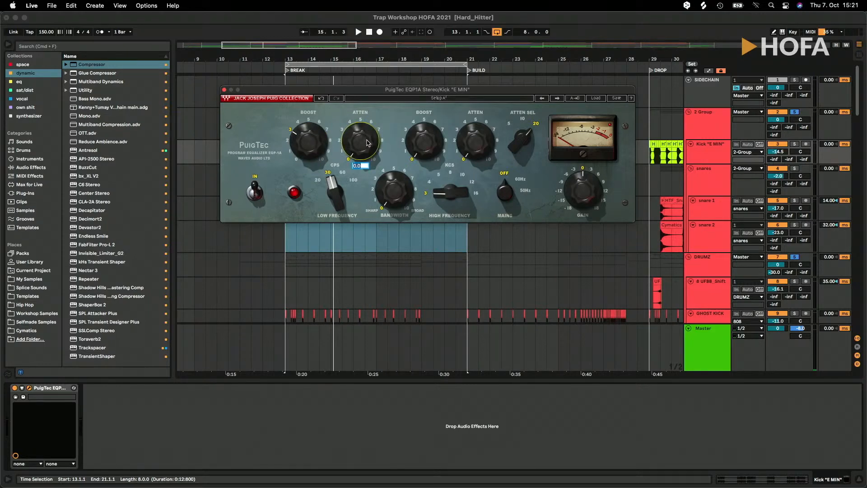
text(2)
key(Return)
drag(379, 93, 379, 105)
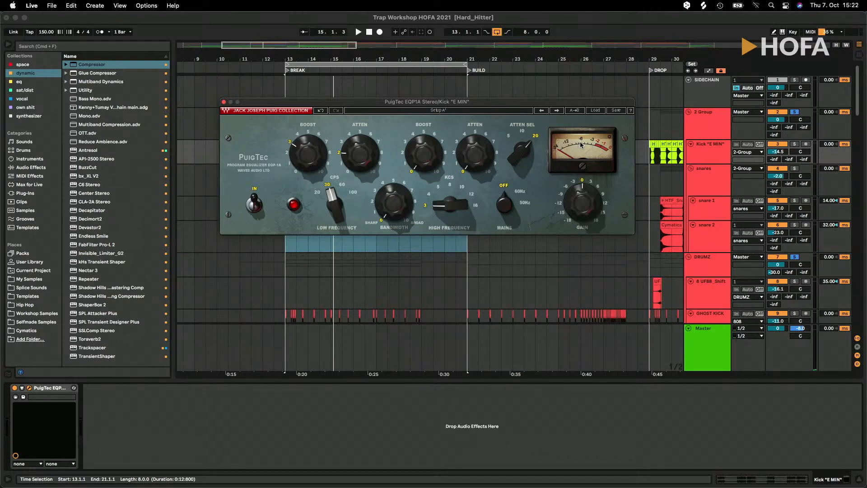
key(space)
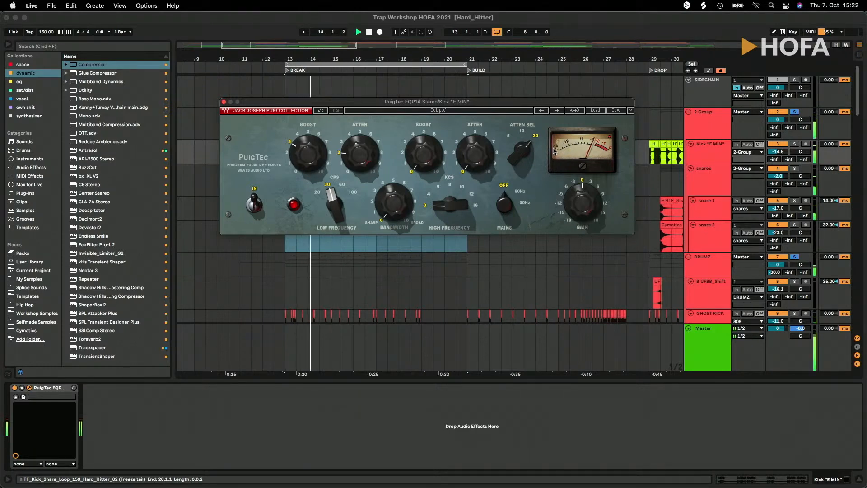
- Close the equalizer window and show the kick clip's waveform near bar 13.2 in an enlarged clip view
drag(321, 109, 335, 169)
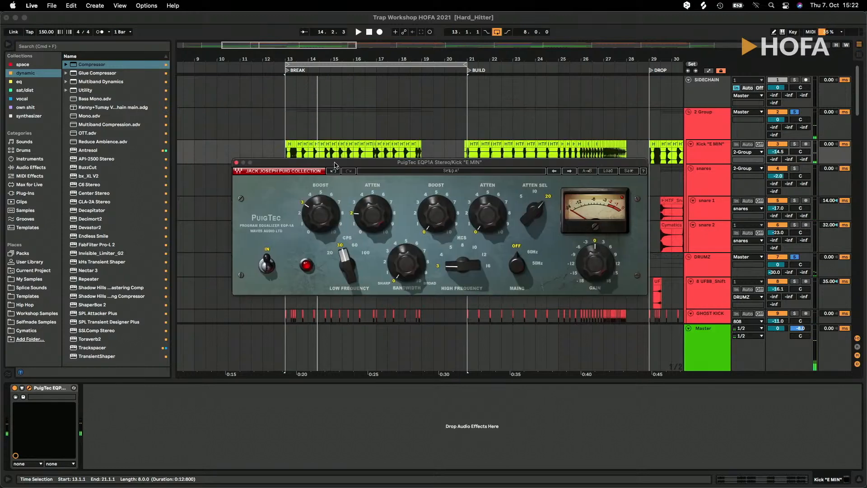
click(312, 149)
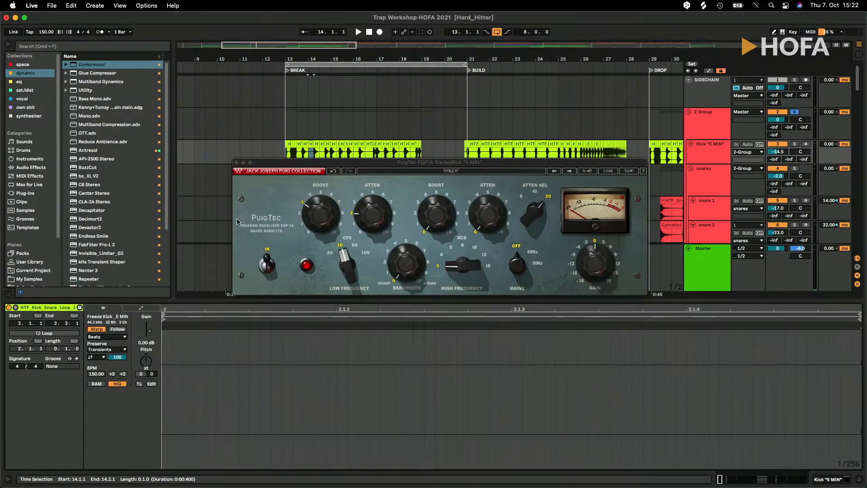
click(292, 144)
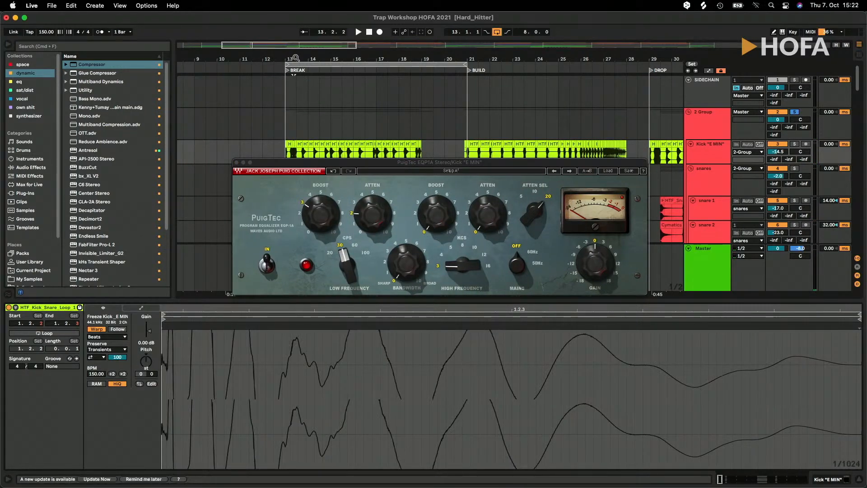
drag(296, 59, 296, 69)
click(236, 162)
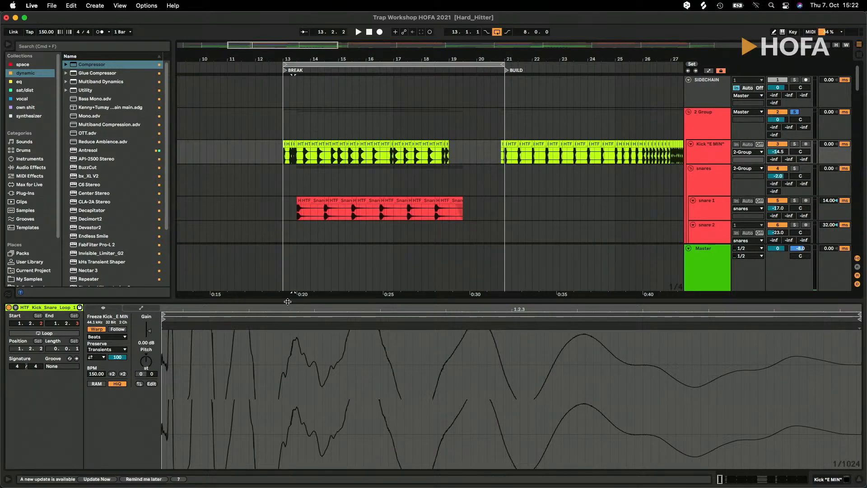
drag(288, 301, 287, 381)
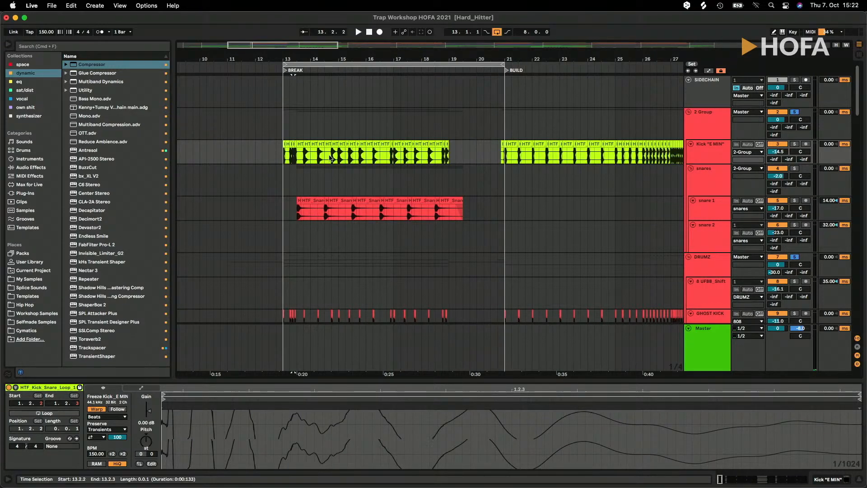
drag(252, 380, 289, 160)
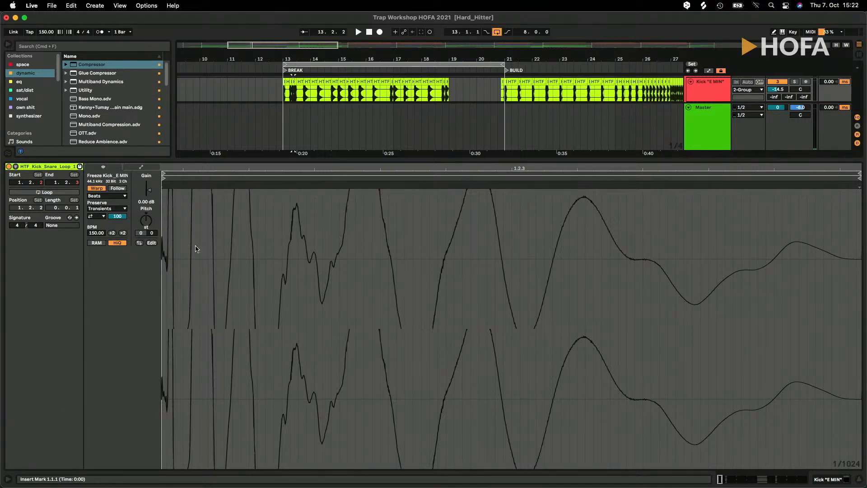
- Try lowering the kick clip's gain to about -7 dB and reset it to 0 dB
drag(150, 190, 149, 199)
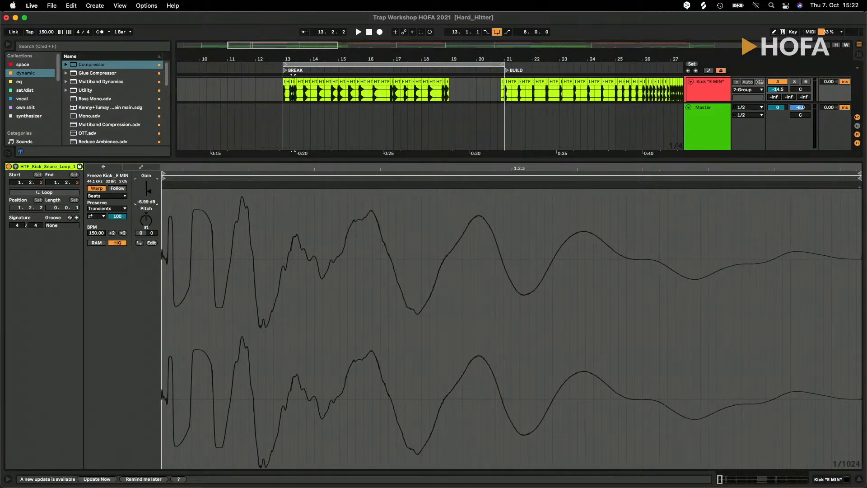
double_click(150, 202)
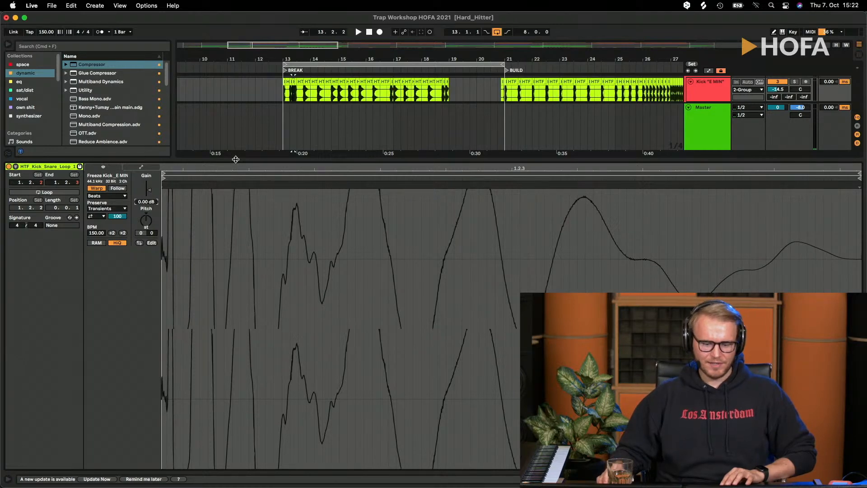
drag(236, 159, 243, 380)
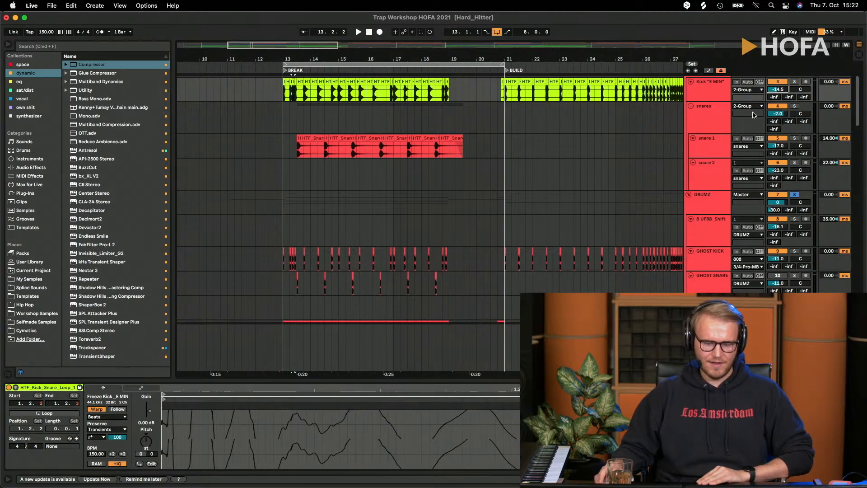
scroll(794, 104, up, 1)
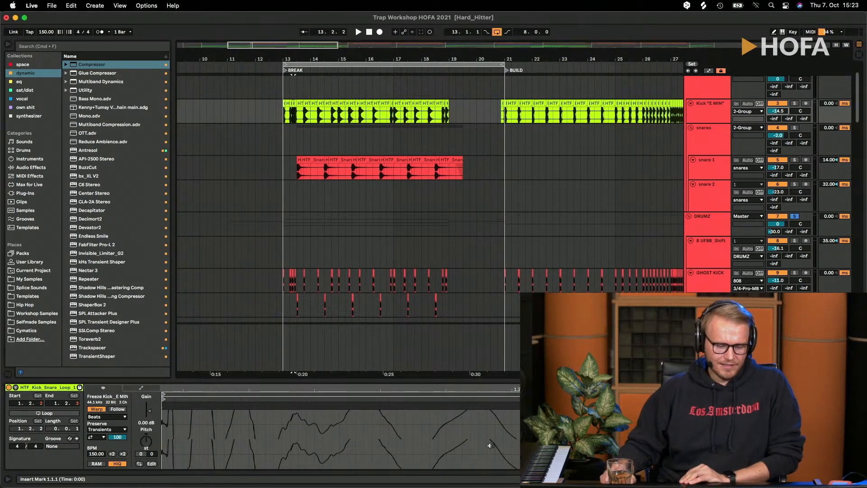
- Enlarge the kick clip's waveform view and set the clip gain to 20 dB
drag(358, 378, 357, 232)
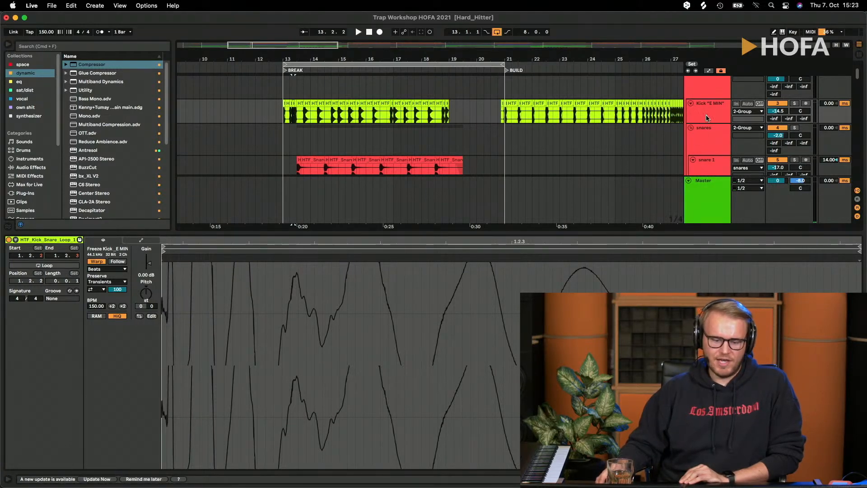
click(145, 276)
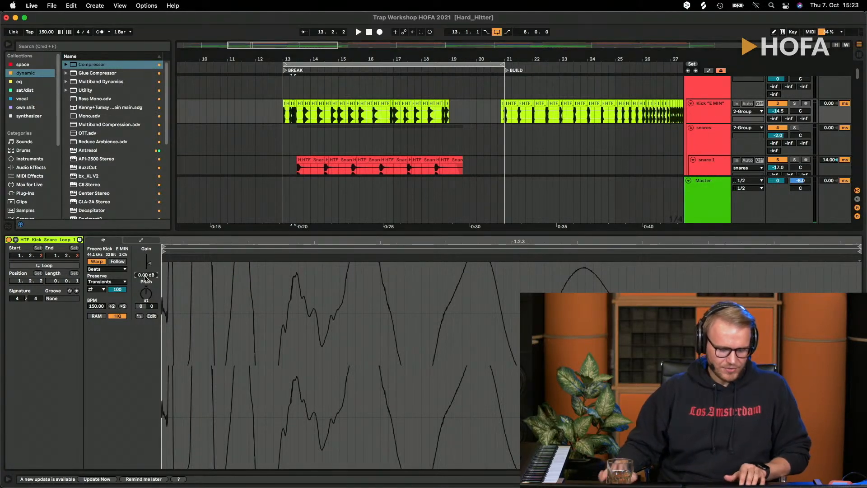
text(20)
key(Return)
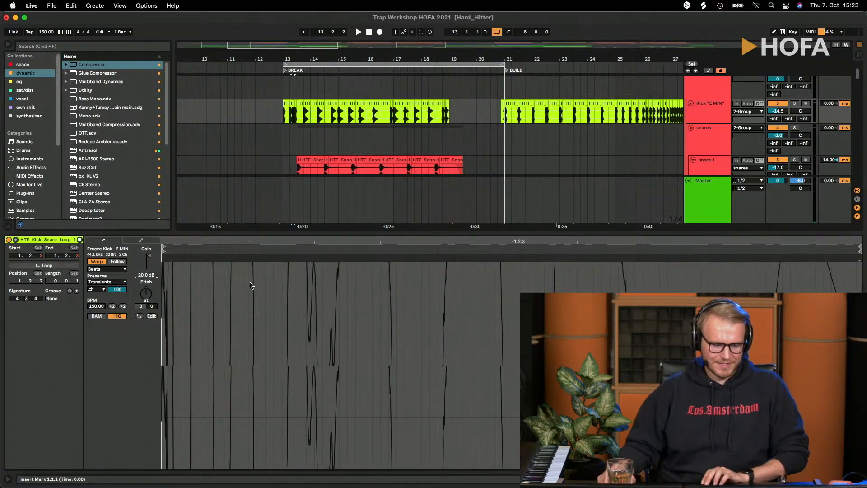
- Try the Kick "E MIN" track's volume at -34.5 dB during playback and restore it to -14.5 dB
click(777, 112)
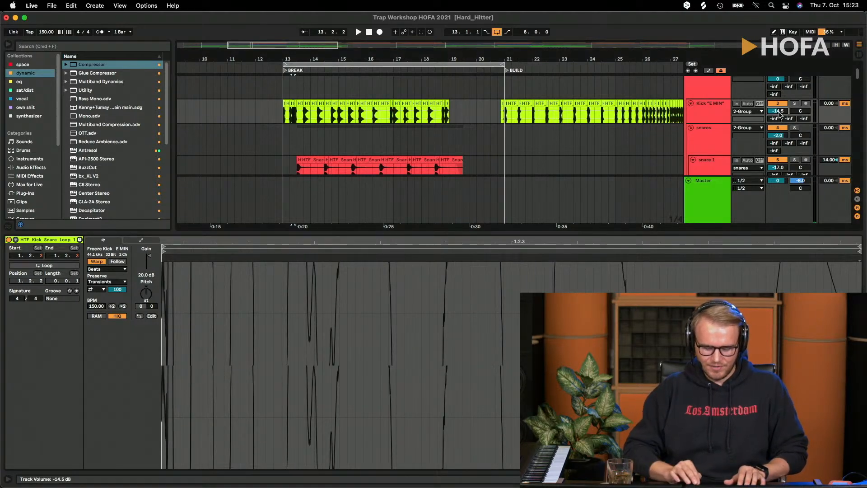
text(-34.5)
key(Return)
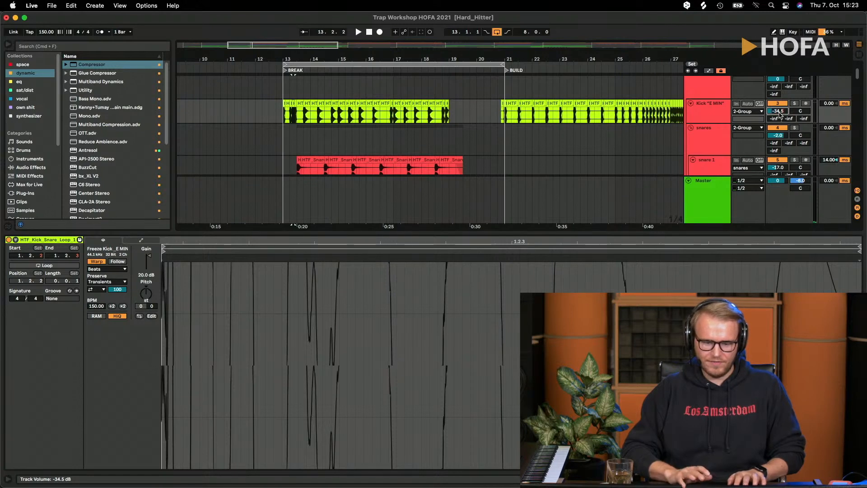
key(space)
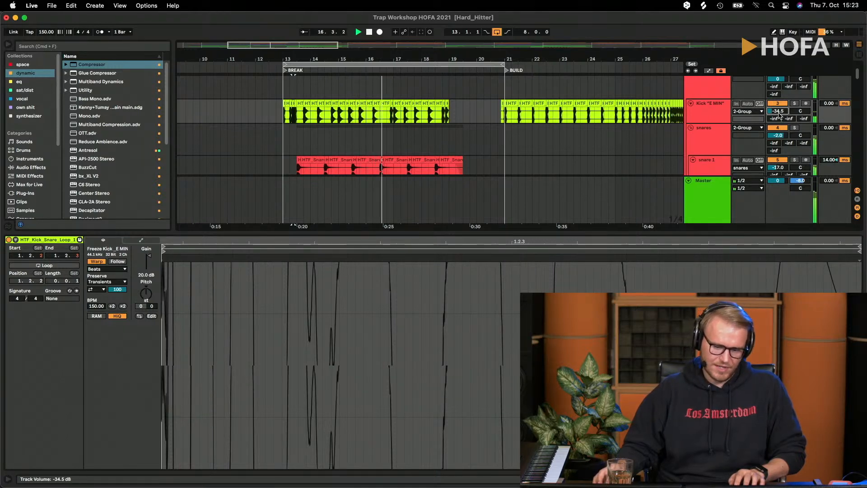
click(724, 119)
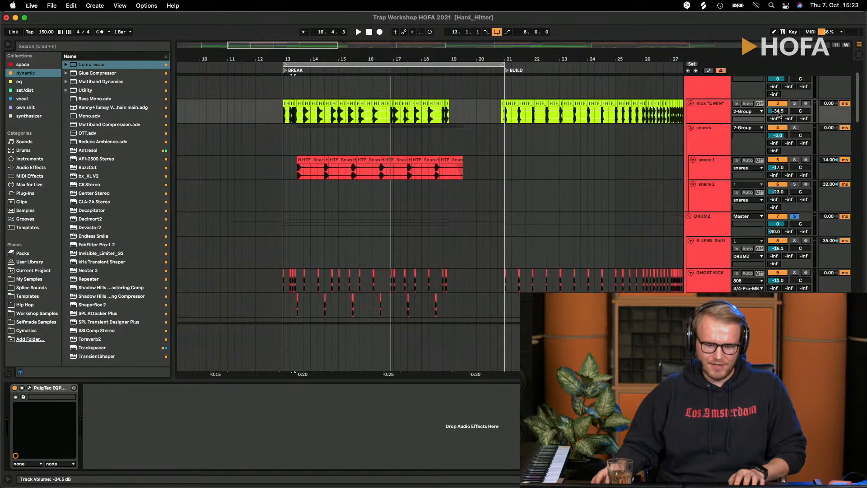
drag(780, 115, 780, 96)
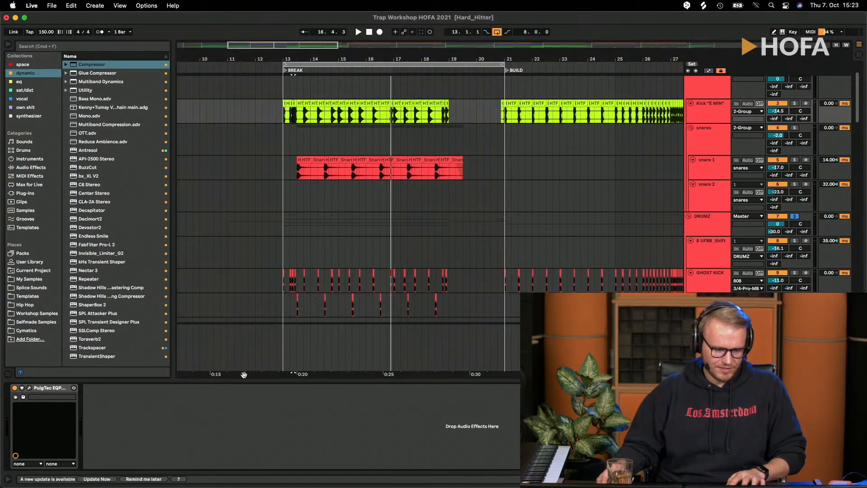
- Examine the kick clips' waveforms in the BREAK section while playing them from bar 13
click(364, 104)
double_click(363, 105)
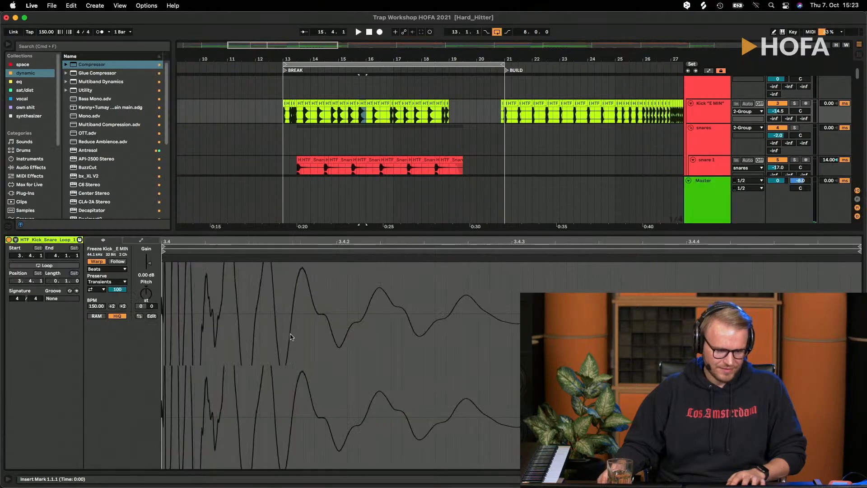
drag(298, 56, 367, 104)
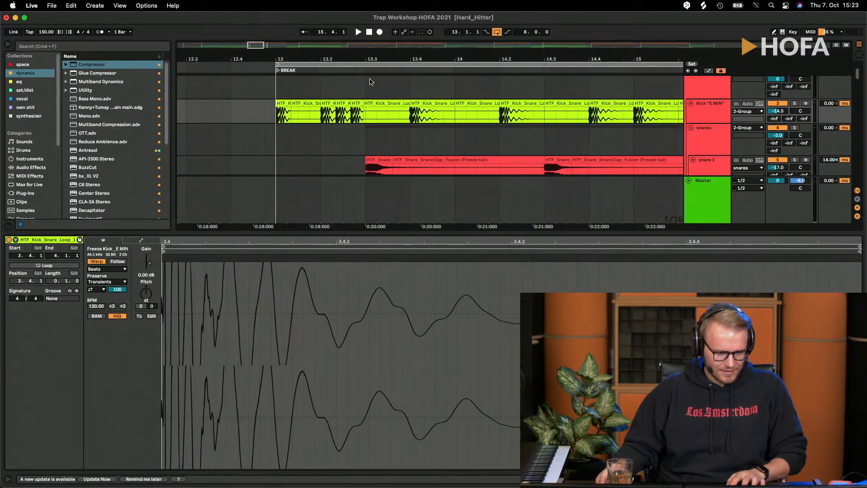
key(space)
click(277, 120)
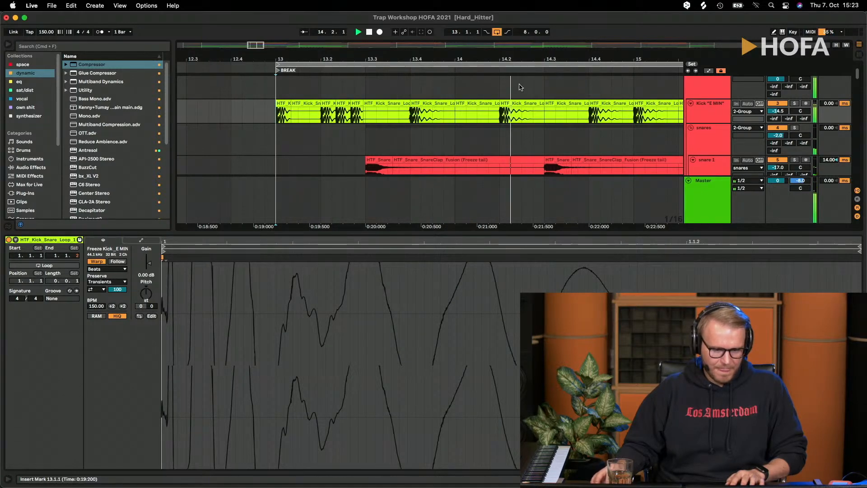
drag(514, 59, 468, 106)
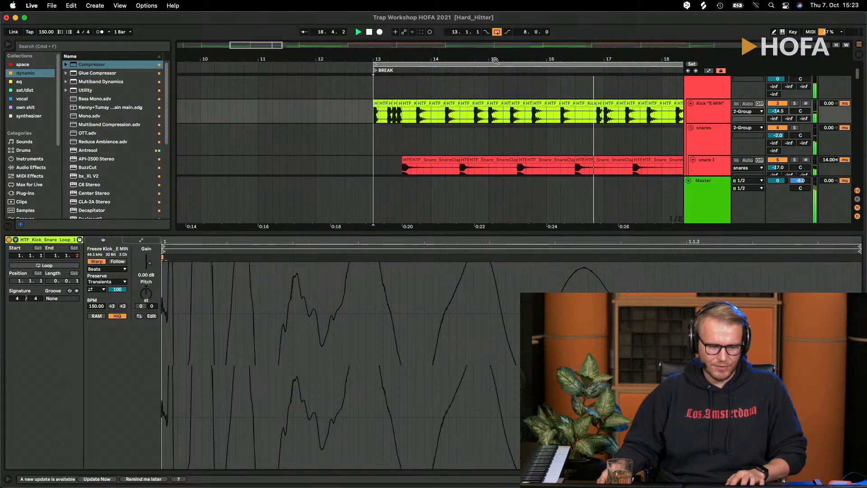
drag(495, 60, 503, 88)
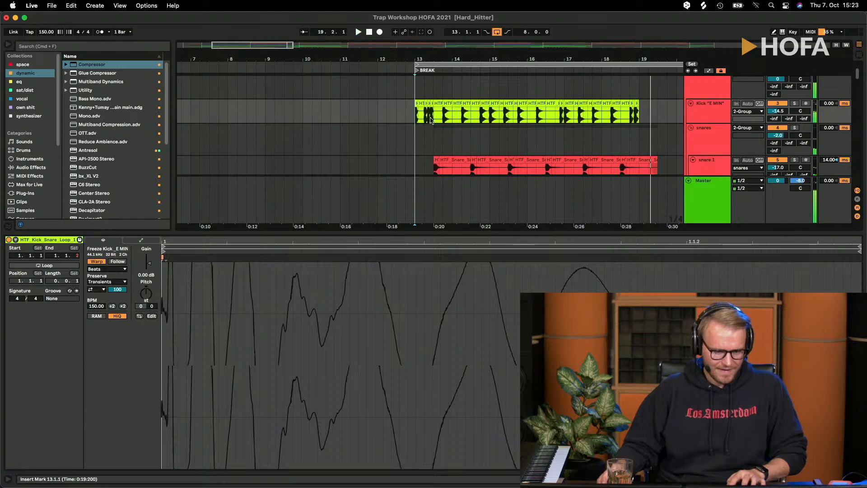
key(space)
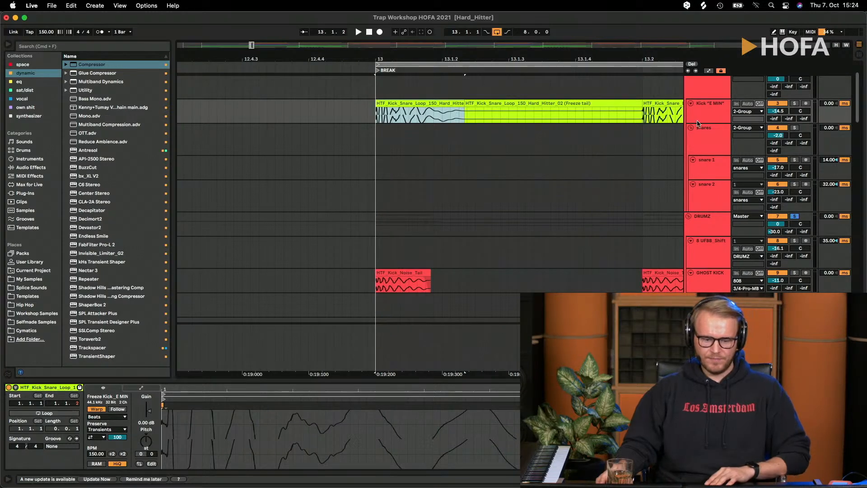
- Look through the devices on the Kick "E MIN", snares and snare 1 tracks and check their clips across the arrangement
mouse_move(688, 123)
mouse_down()
mouse_move(688, 157)
mouse_move(695, 123)
mouse_up()
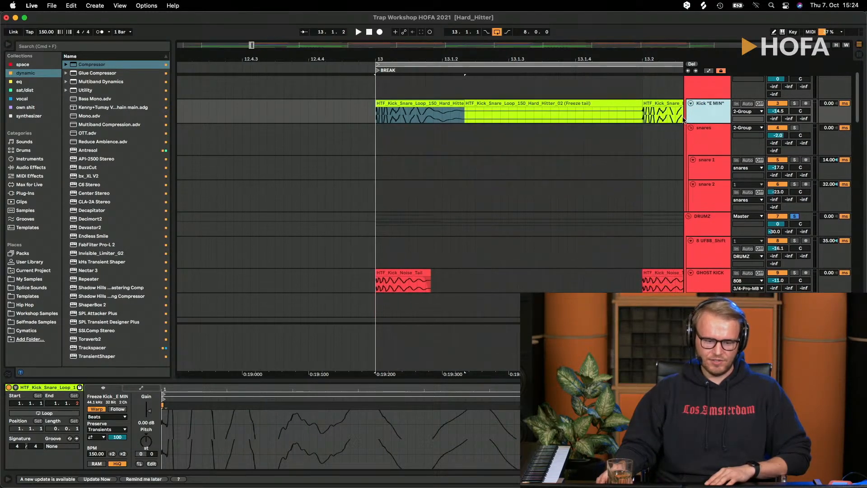
drag(520, 59, 390, 51)
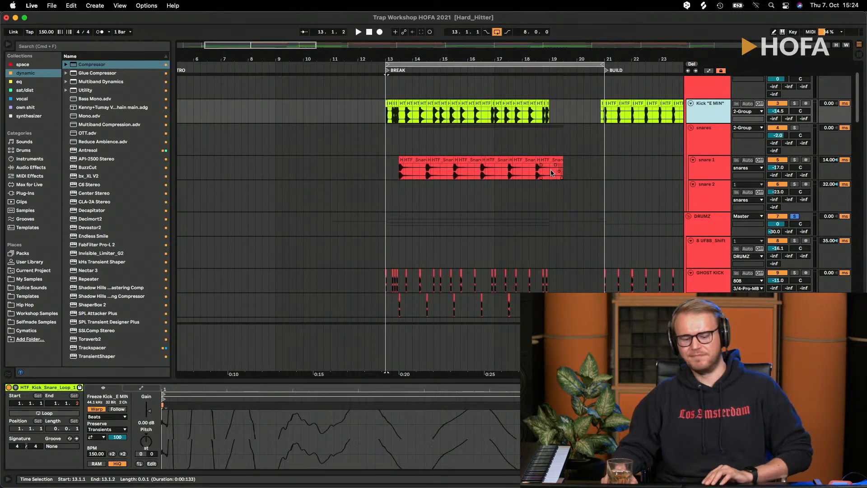
click(699, 128)
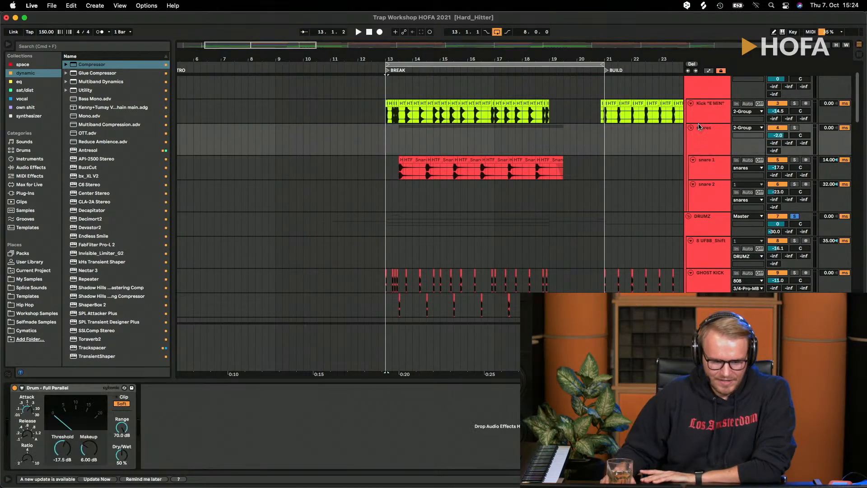
click(704, 141)
click(709, 168)
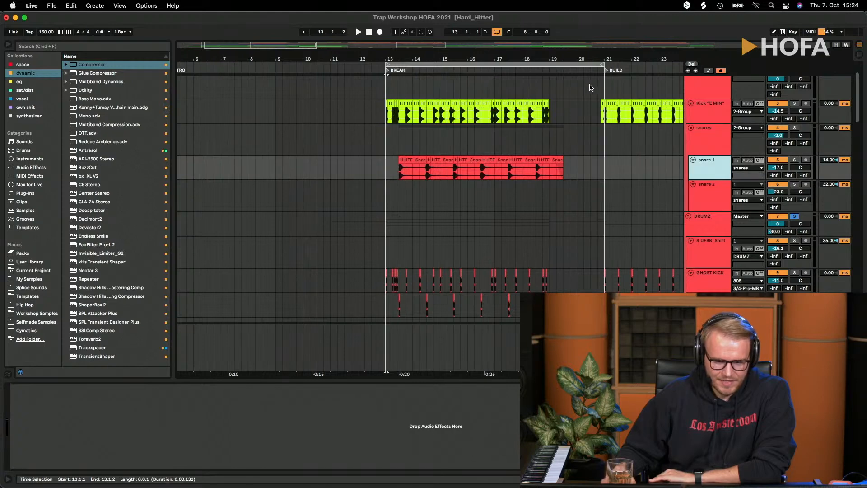
drag(564, 59, 361, 38)
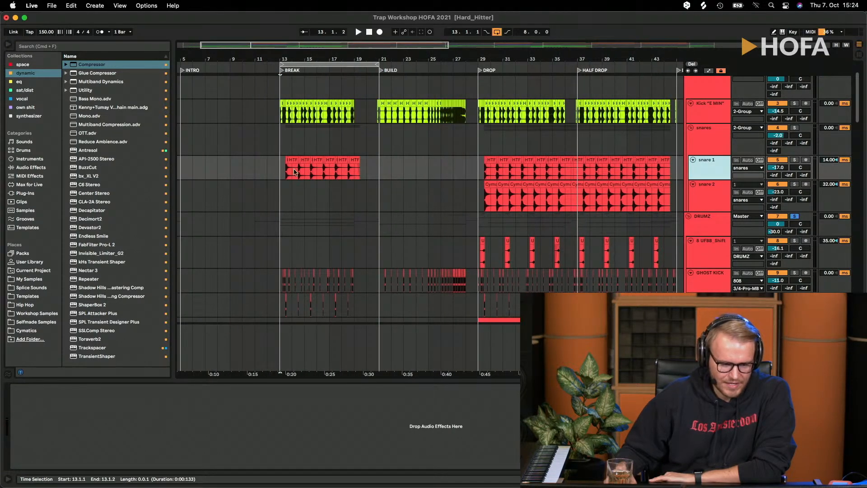
- Solo the snares group, play it from bar 29.3 in the DROP section and select the snare 2 track there
click(295, 172)
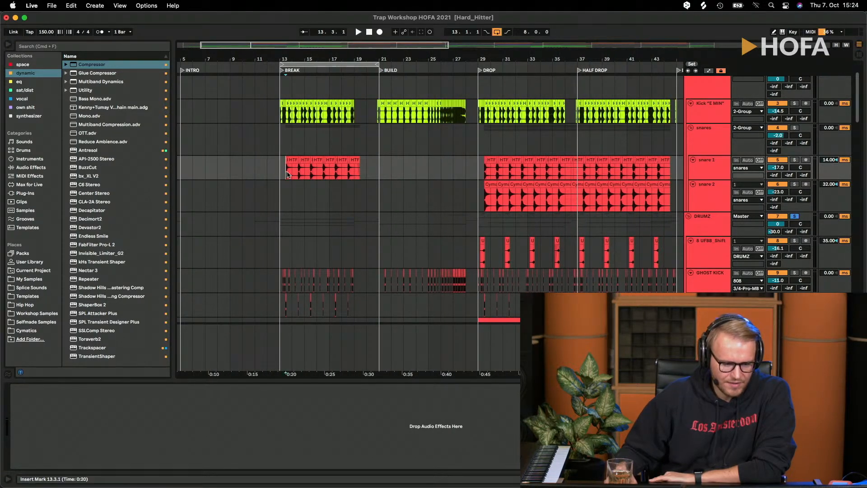
click(794, 160)
key(space)
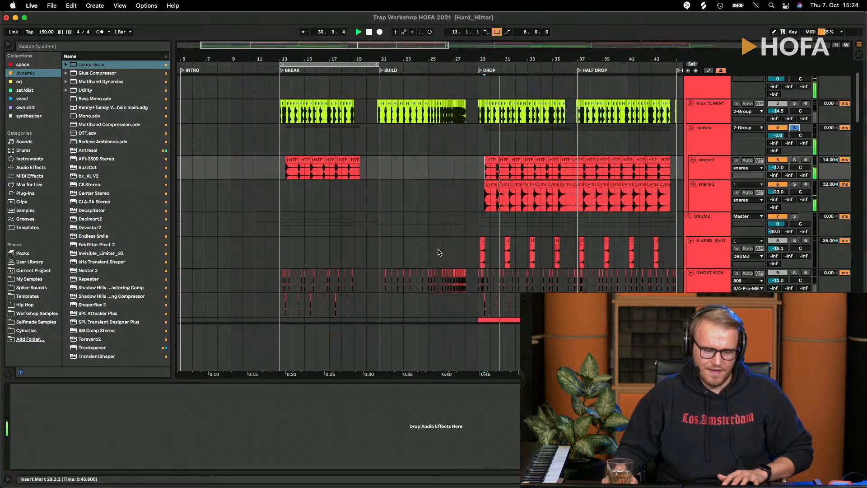
click(702, 200)
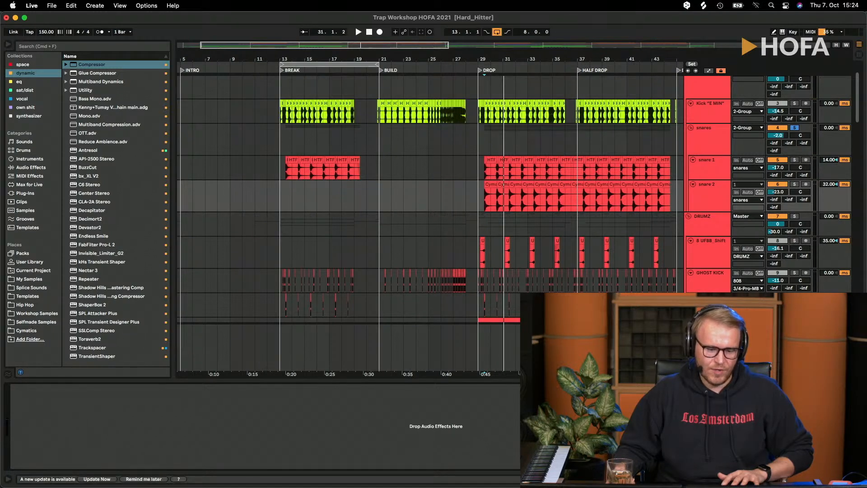
drag(483, 59, 484, 103)
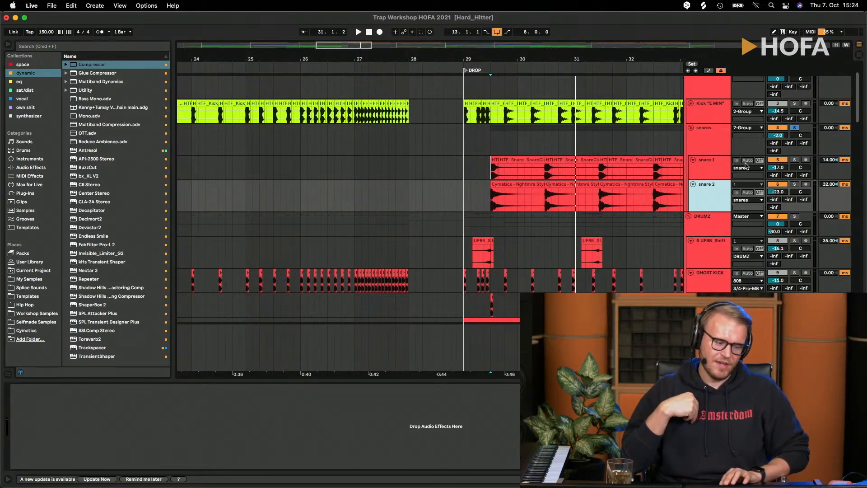
- Toggle the snare 1 track's solo and play the snares group while examining its Drum - Full Parallel compressor
click(795, 159)
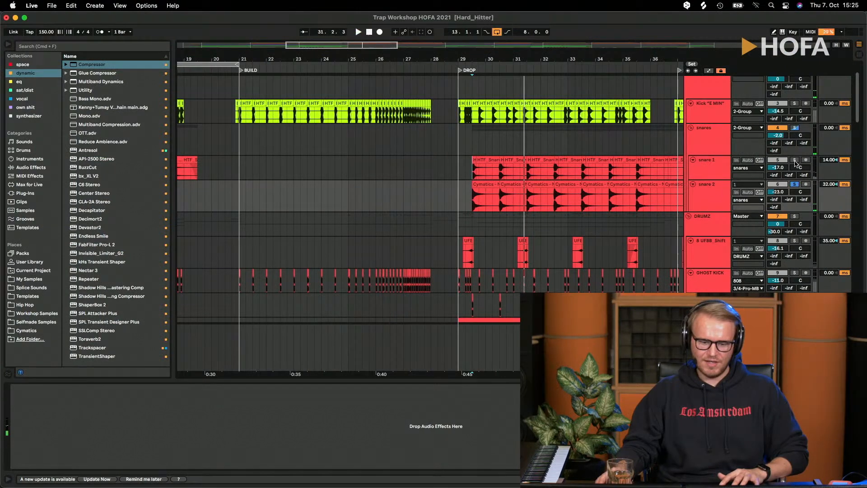
click(795, 161)
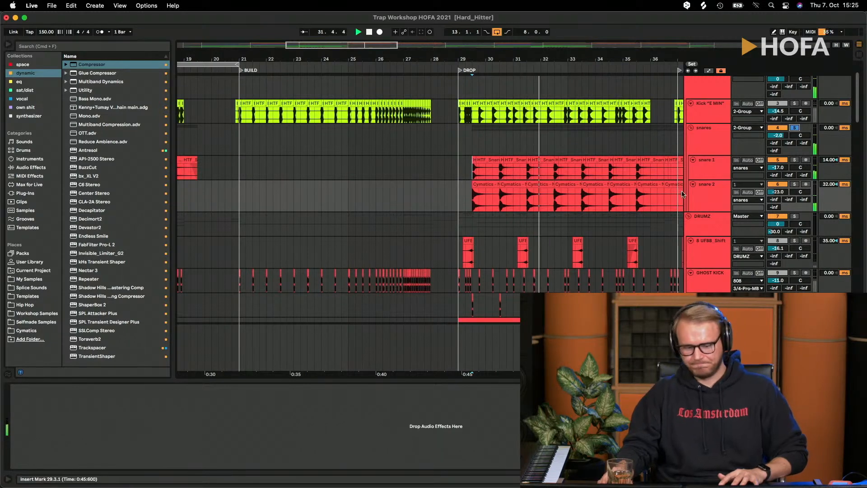
click(682, 149)
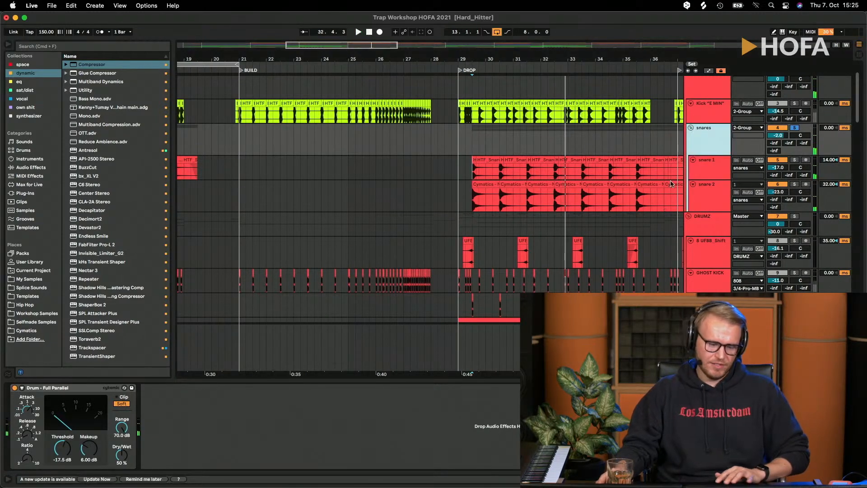
click(65, 391)
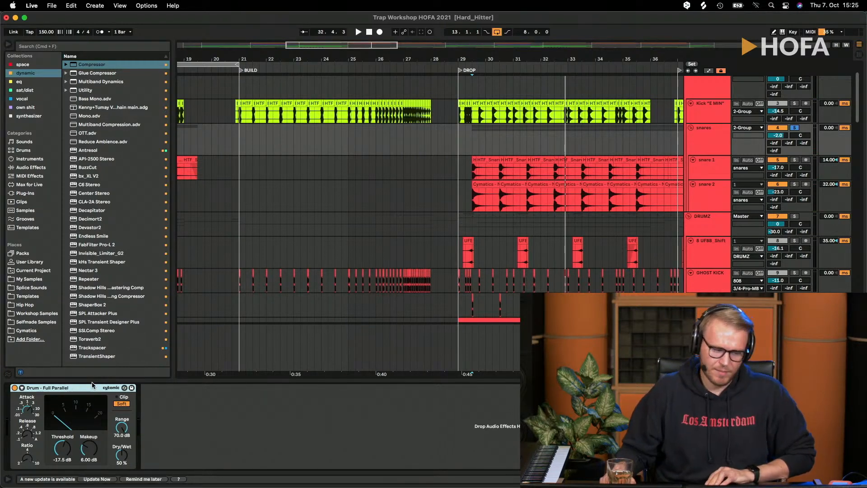
key(space)
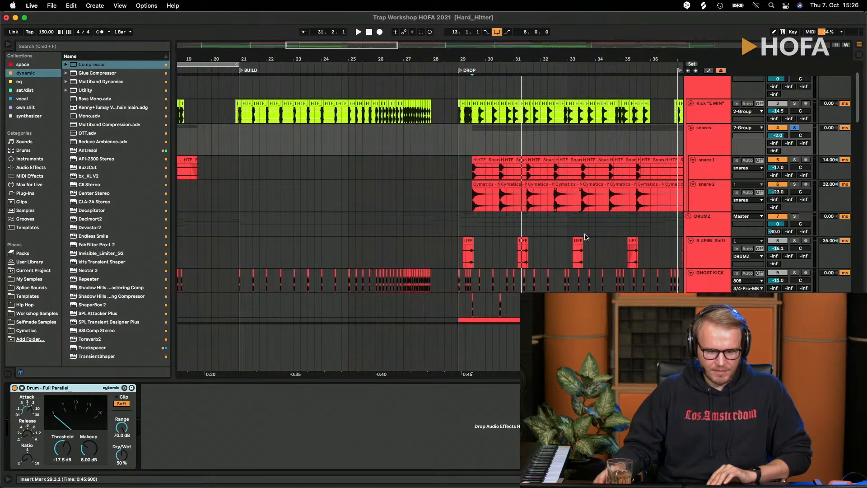
- Look through the devices on the DRUMZ group and its 8 UFBB_Shift and GHOST KICK tracks
click(706, 250)
click(706, 223)
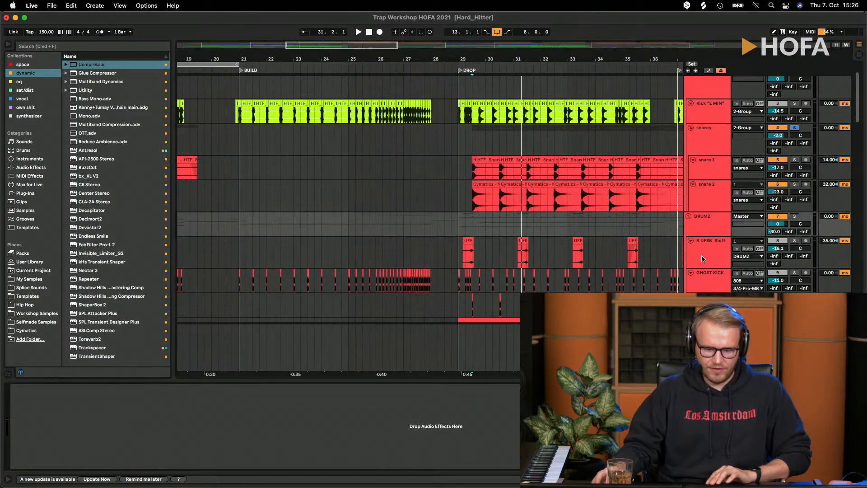
click(702, 257)
click(704, 281)
scroll(638, 259, down, 5)
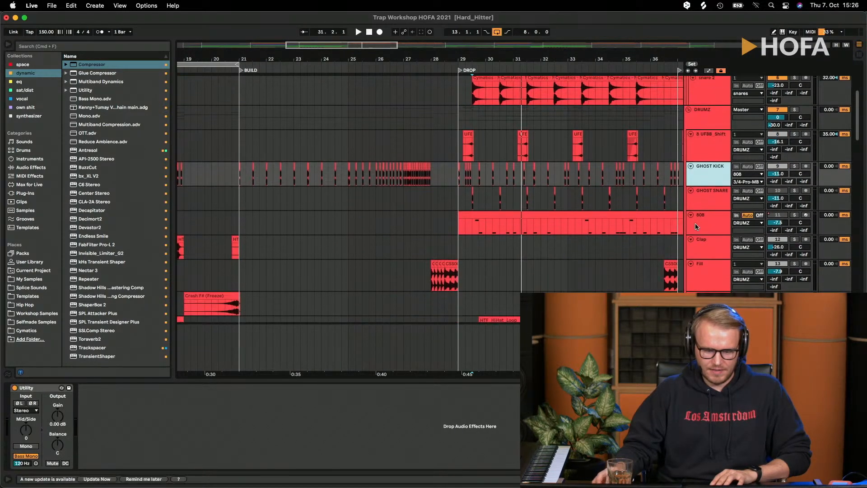
- Open the 808 track's iZotope Trash 2 and move its window aside so more of the arrangement is visible
click(673, 233)
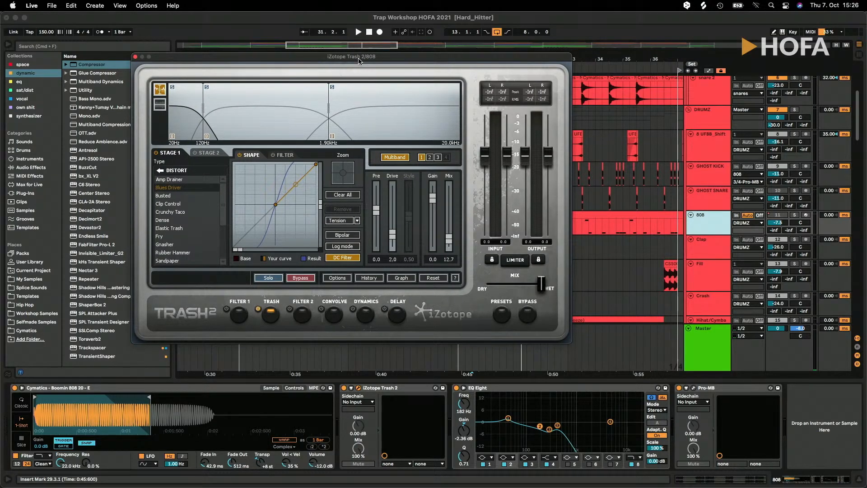
drag(359, 61, 325, 58)
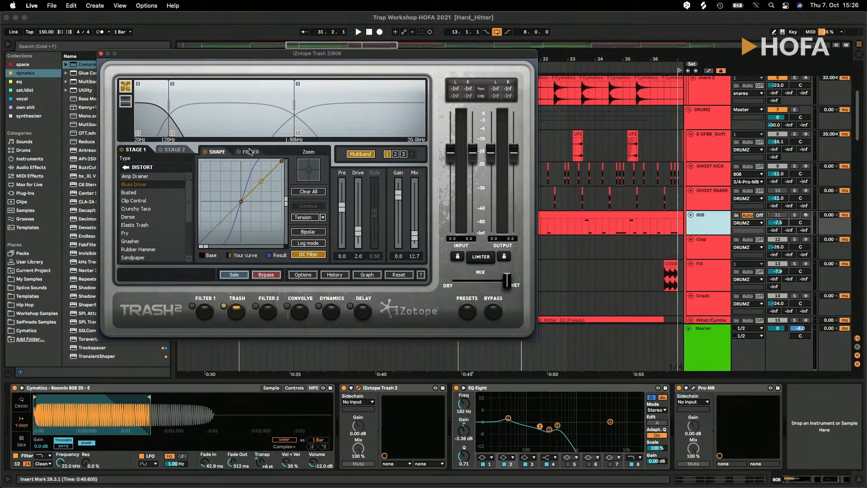
drag(246, 62, 225, 60)
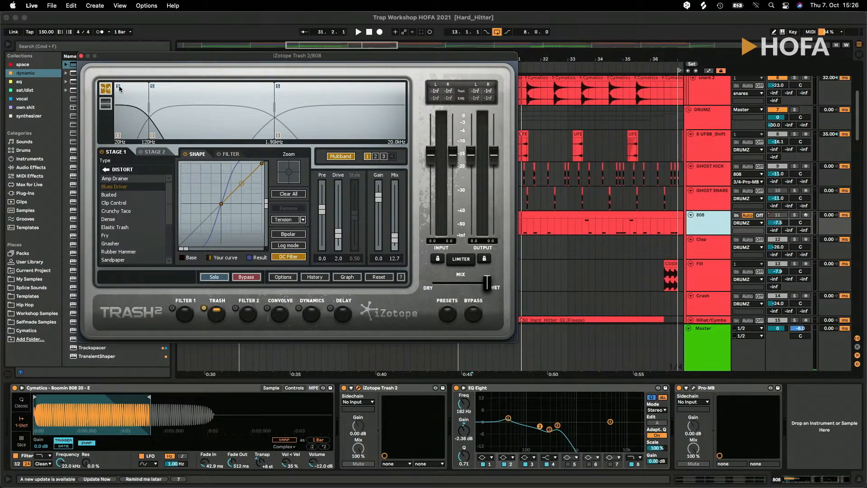
- Solo the 808 track and play it from bar 31.3 in the DROP section with Trash 2 open
key(space)
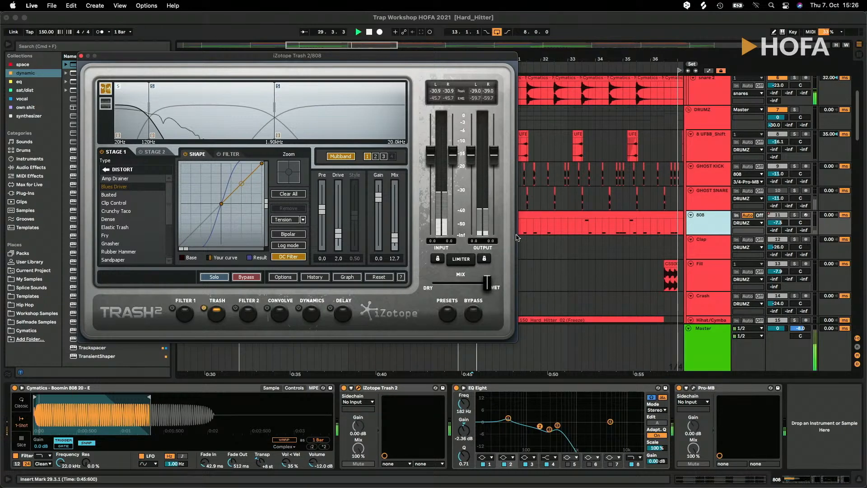
click(525, 231)
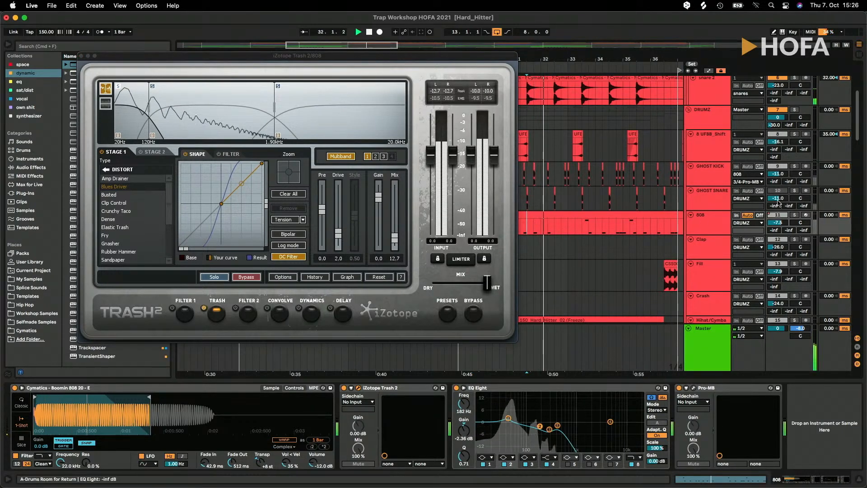
key(space)
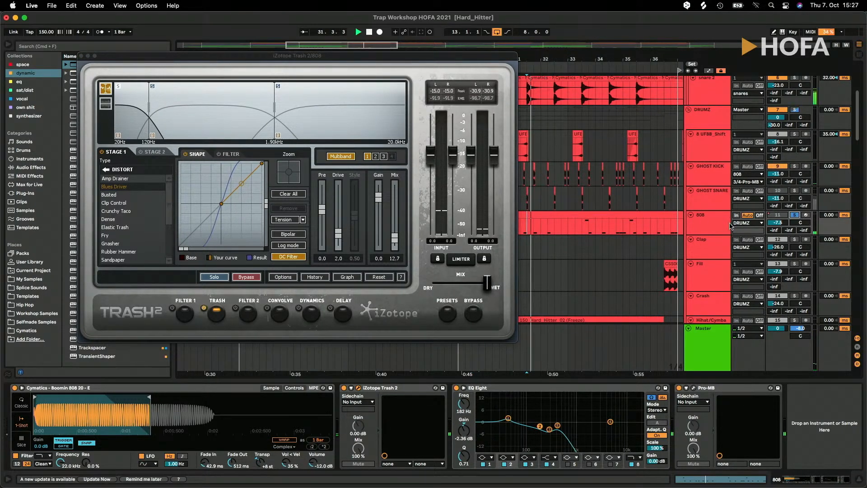
key(space)
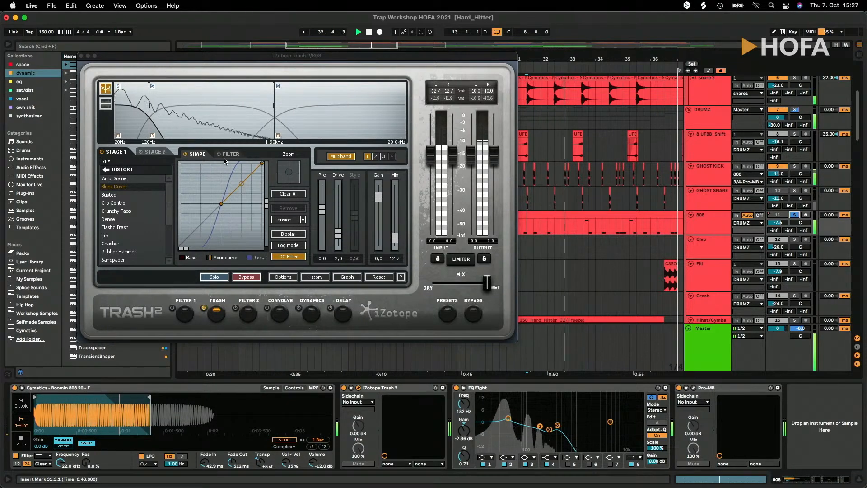
- Audition the low band below 120 Hz and the middle band up to 1.90 kHz in Trash 2
click(119, 89)
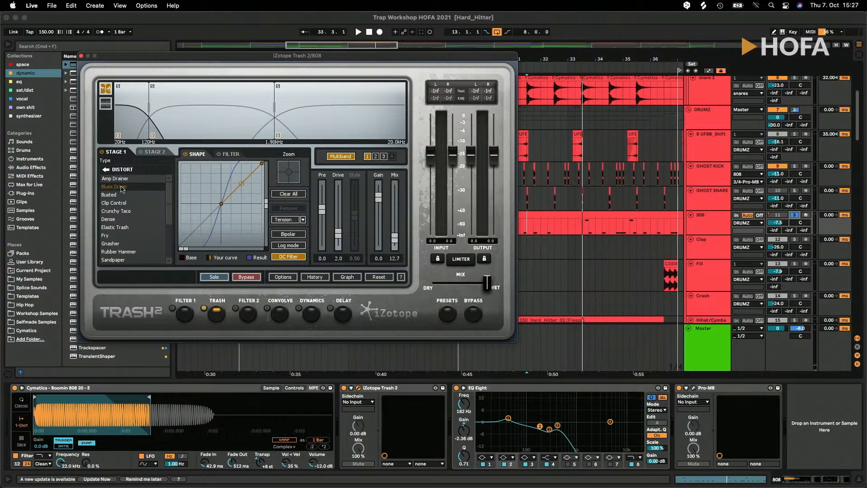
click(170, 101)
key(space)
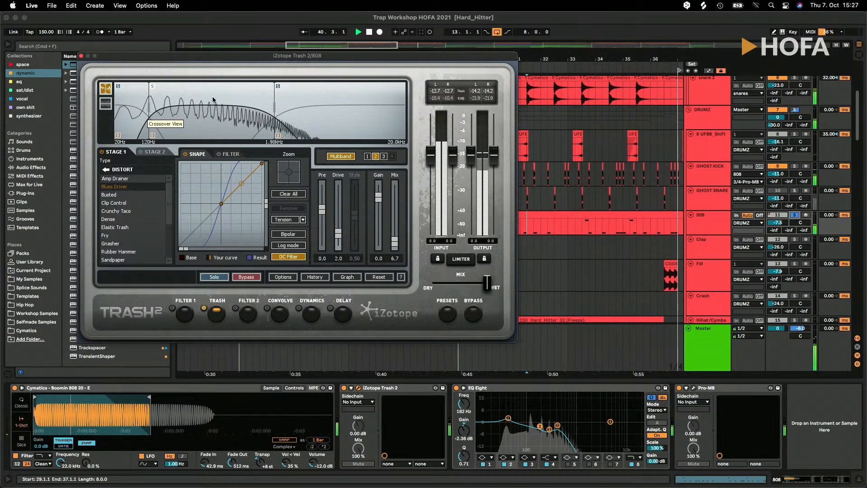
key(space)
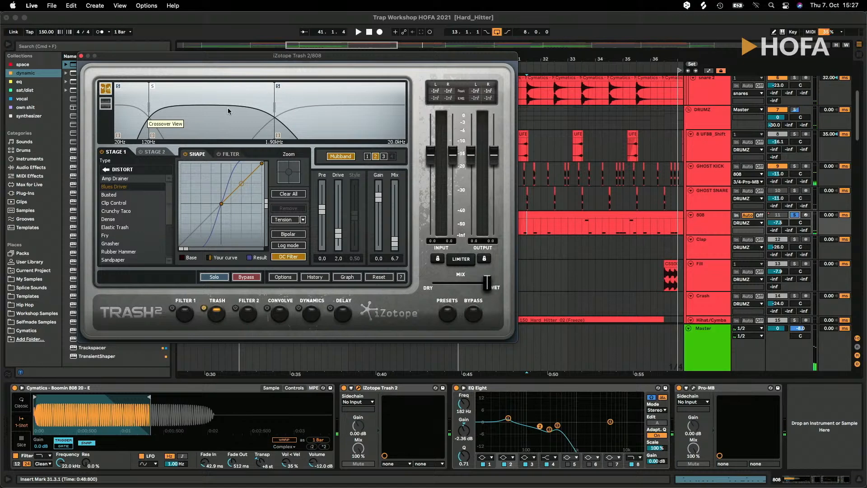
- Isolate Trash 2's third band above 1.90 kHz and raise its Tape Saturation mix to 16.4 during playback
click(278, 86)
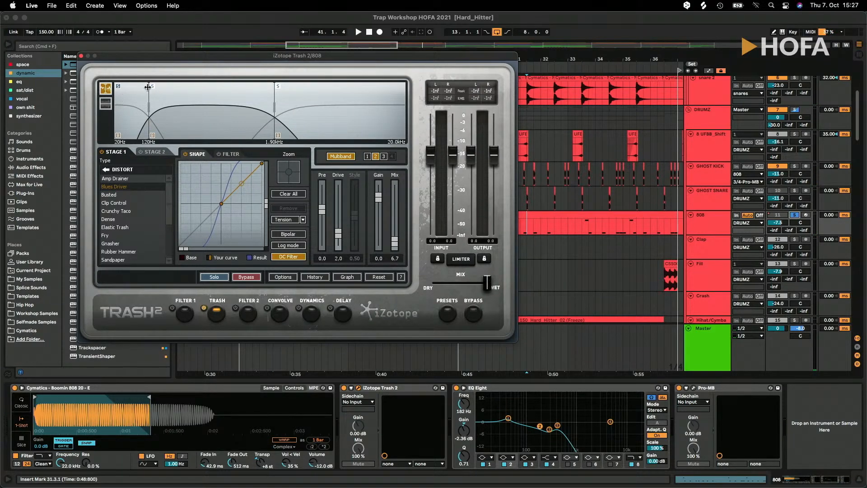
click(312, 112)
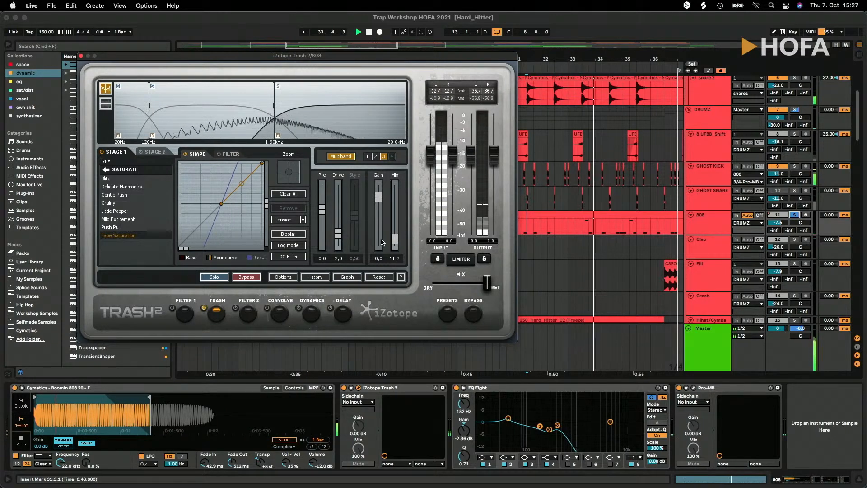
mouse_move(396, 239)
mouse_down()
mouse_move(395, 227)
mouse_move(396, 240)
mouse_up()
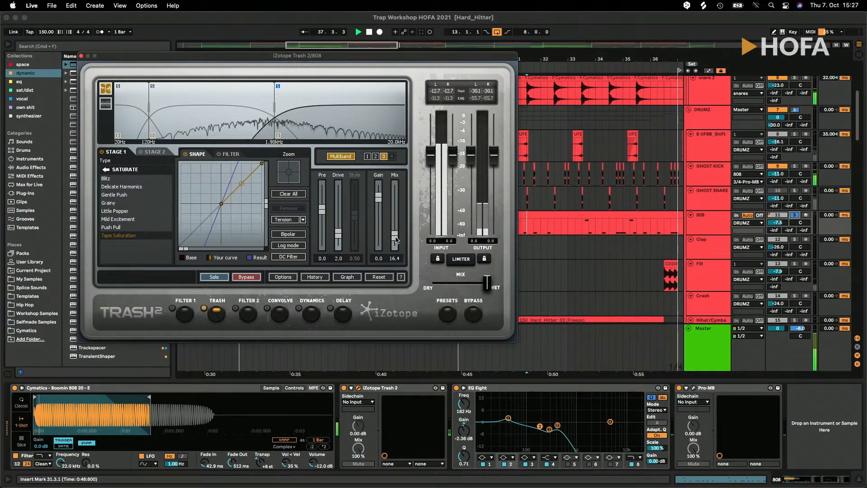
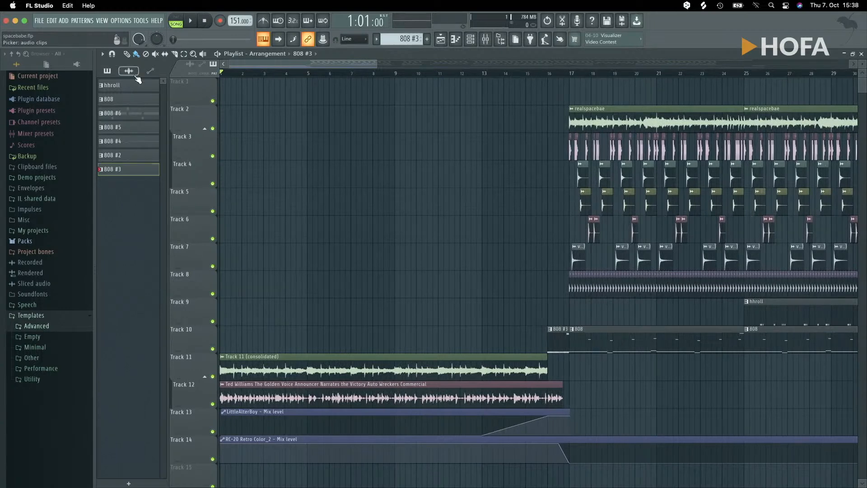
- Place the Synopsis - Grotto sample at bar 1 of Track 1 and solo that track
click(136, 74)
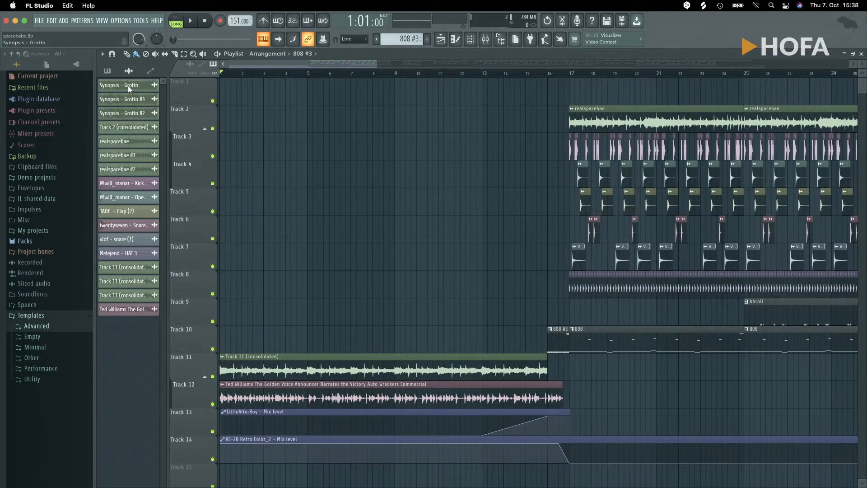
drag(129, 85, 220, 94)
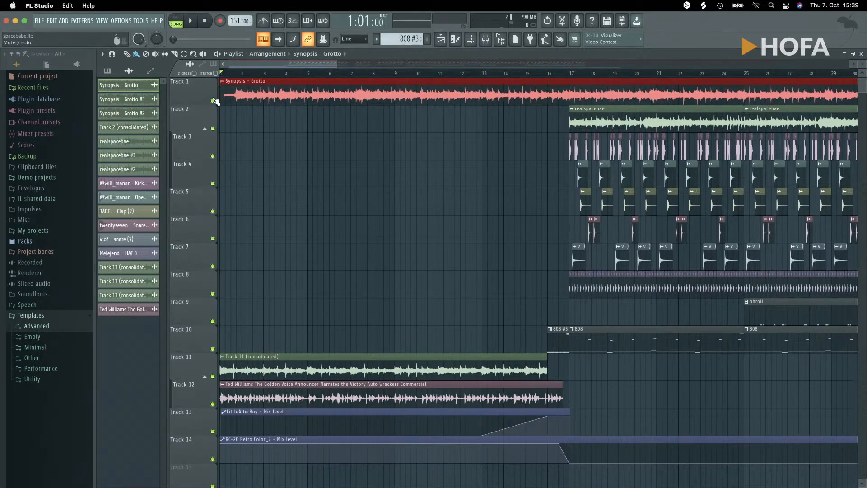
right_click(212, 100)
- Adjust the Synopsis - Grotto clip's time stretching in its sample settings
double_click(238, 81)
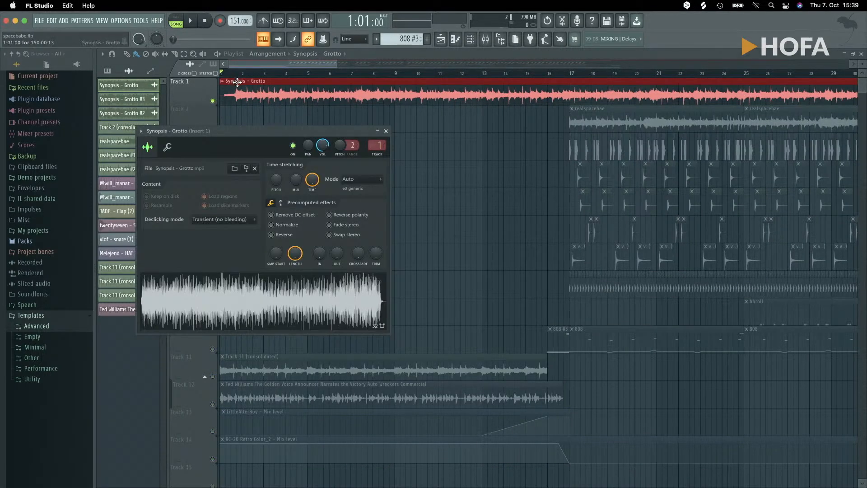
right_click(311, 180)
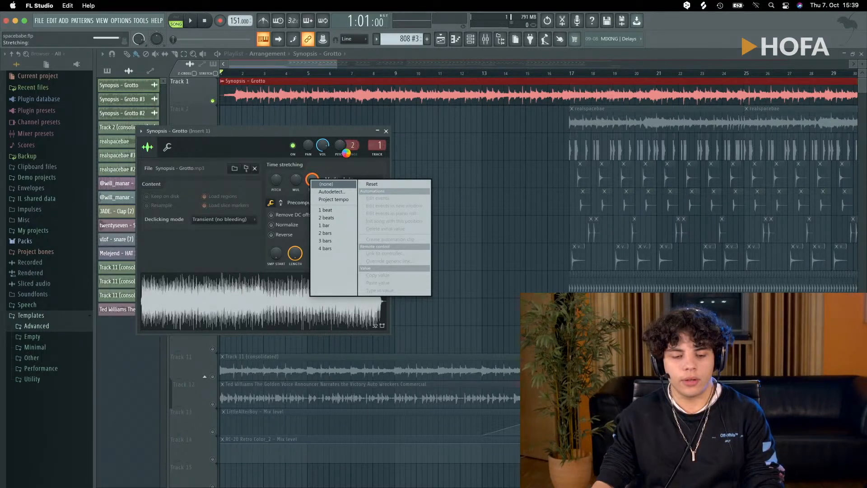
- Play the soloed Synopsis - Grotto sample from about bar 9
click(313, 73)
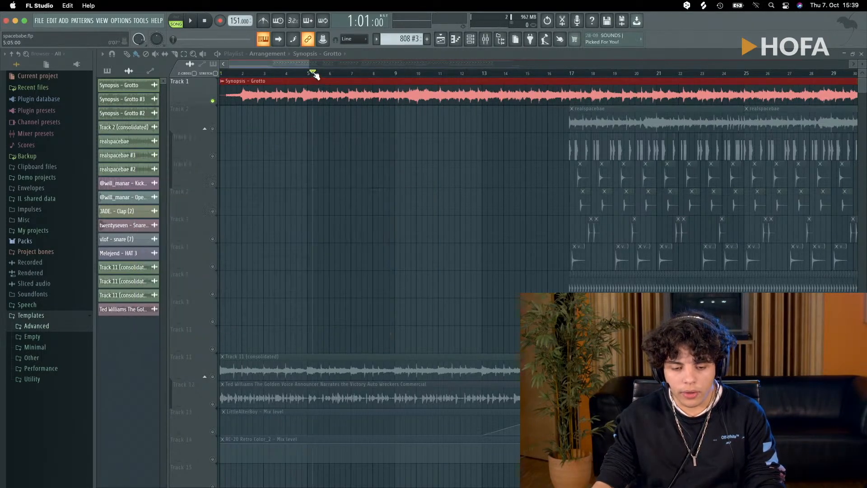
drag(315, 76, 391, 78)
key(space)
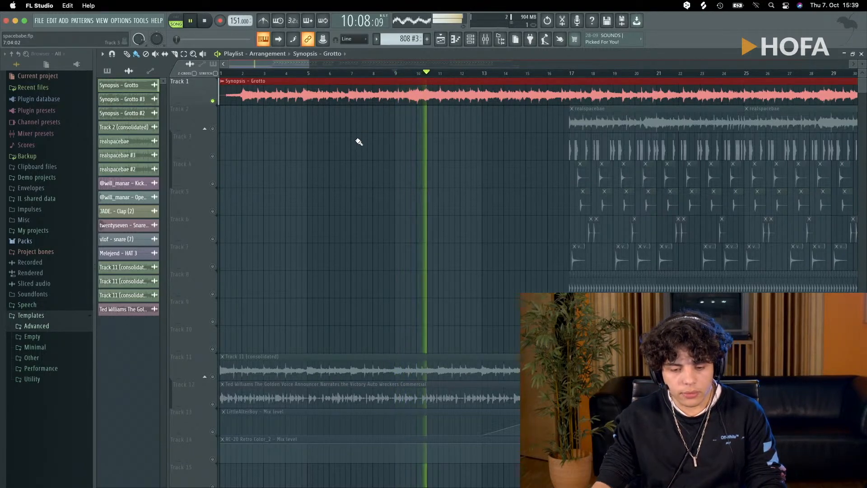
- Audition further sections of the Synopsis - Grotto sample by jumping playback from bar 17 through to bar 104, and stop it
scroll(358, 151, down, 2)
scroll(358, 151, down, 5)
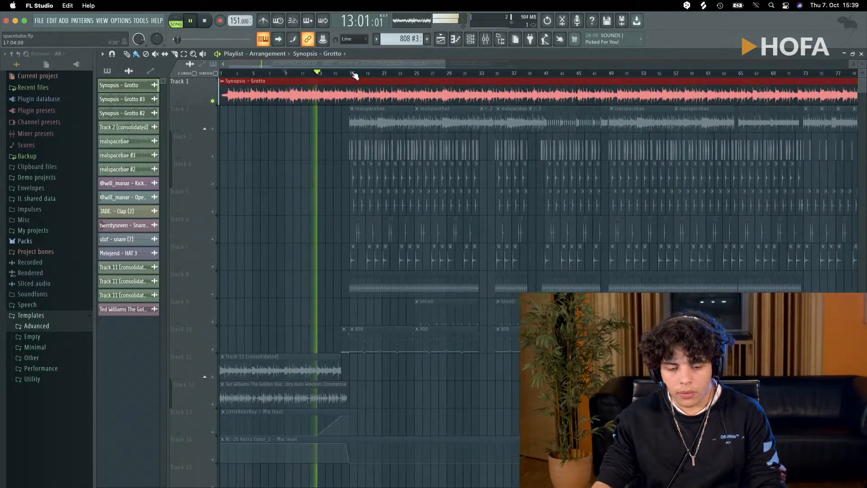
click(353, 73)
click(448, 73)
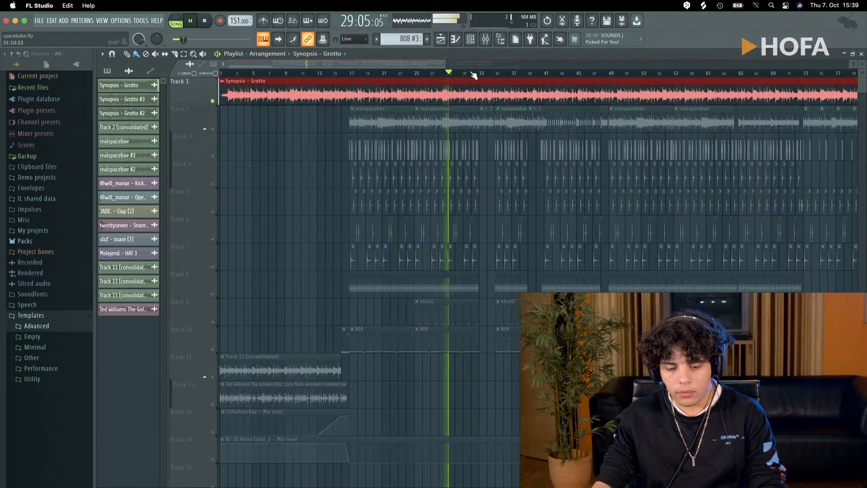
click(566, 73)
click(617, 74)
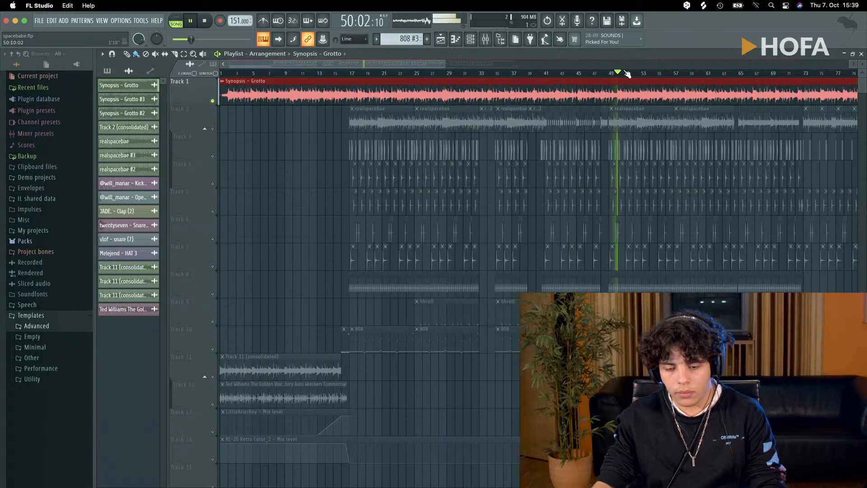
click(667, 74)
click(746, 74)
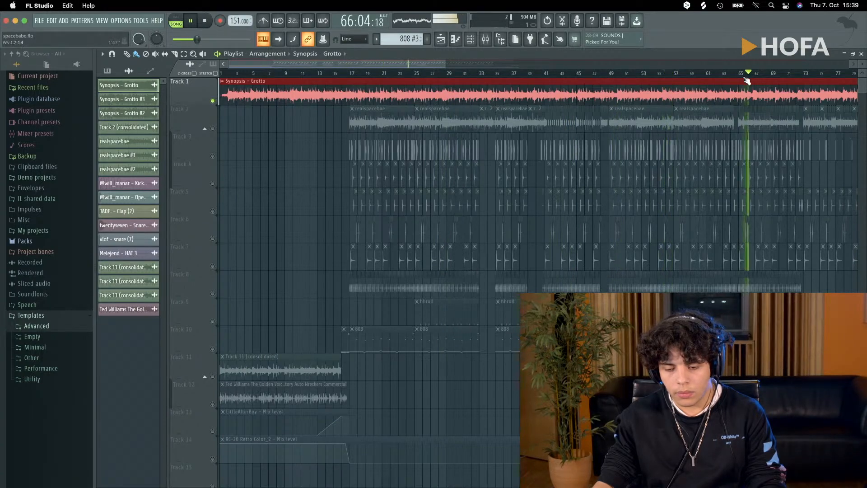
scroll(436, 193, down, 4)
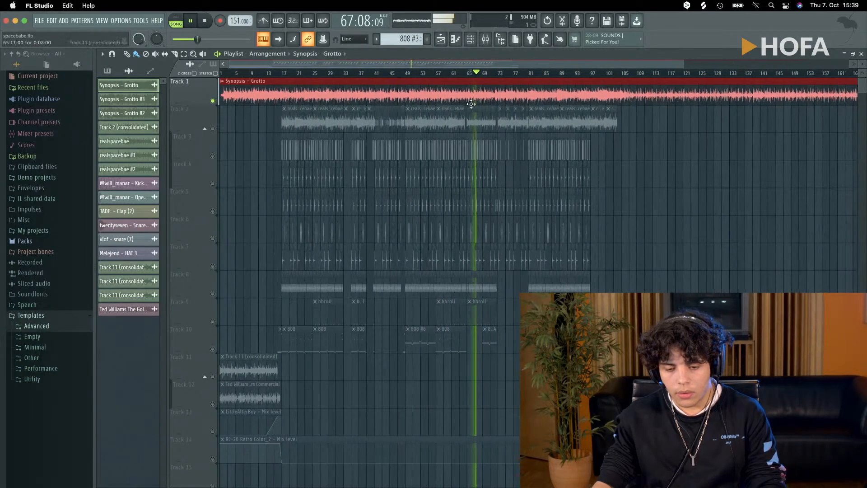
click(588, 74)
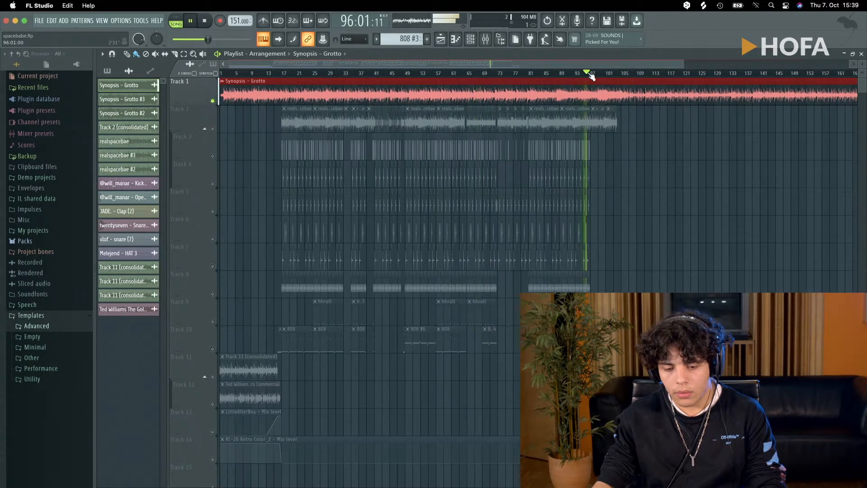
click(617, 73)
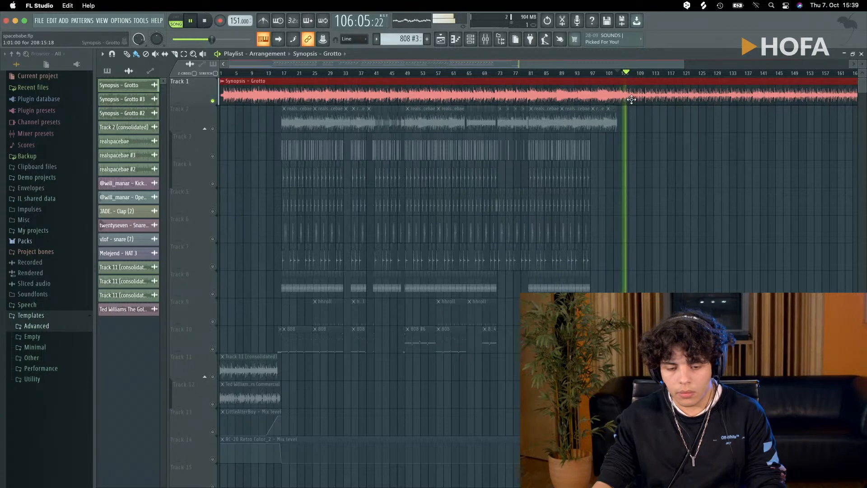
key(space)
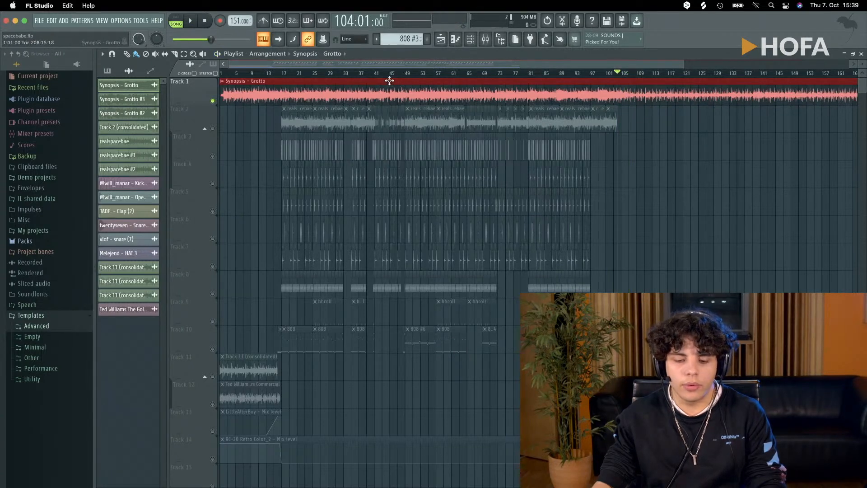
- Return to bar 1, solo Track 11 and play the start of its consolidated intro sample
drag(391, 74, 316, 73)
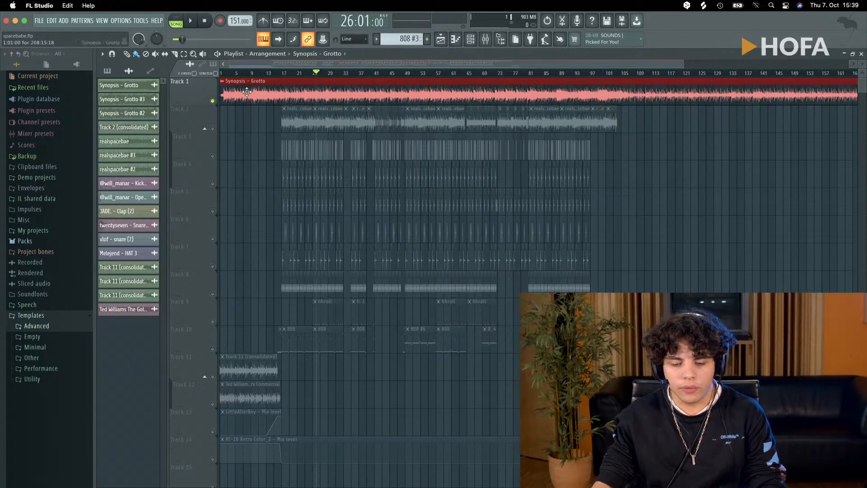
click(219, 74)
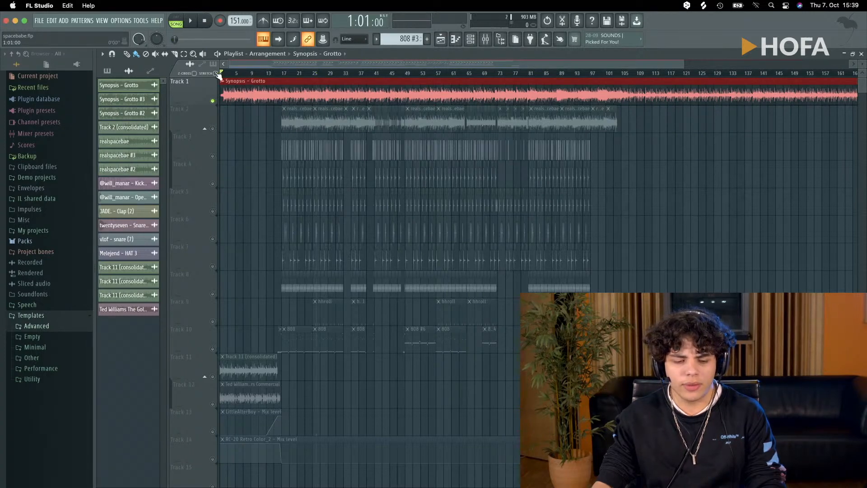
scroll(221, 199, up, 5)
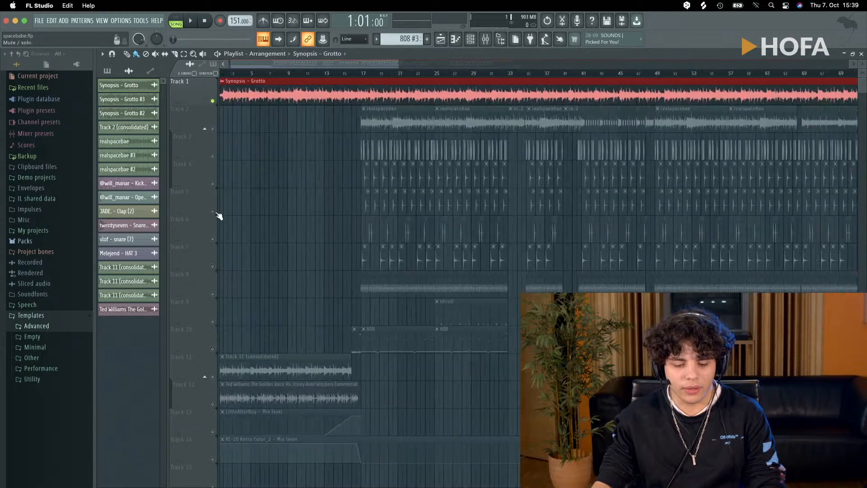
right_click(415, 272)
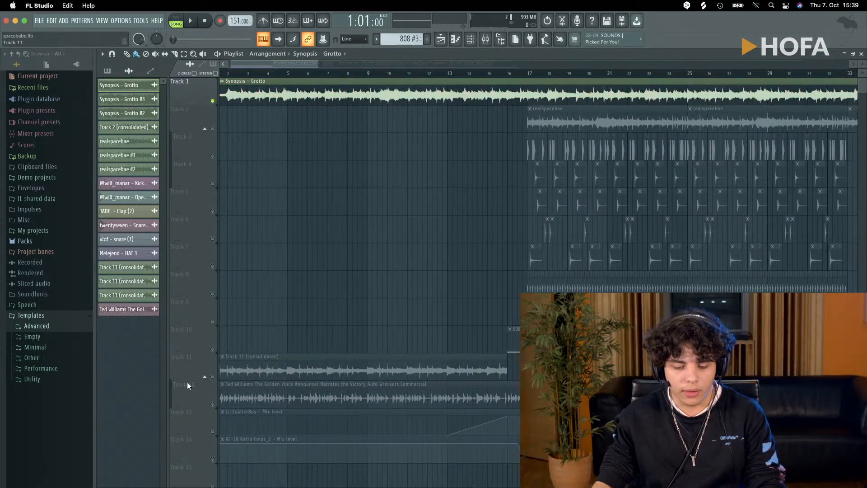
right_click(213, 377)
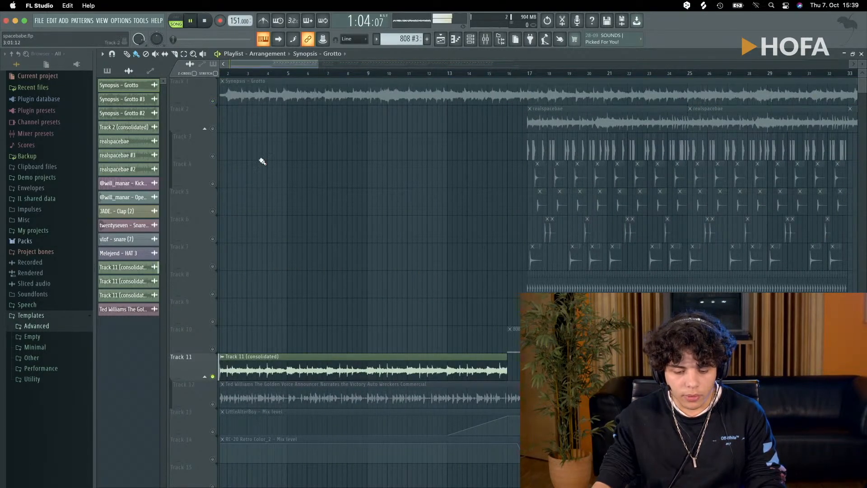
key(space)
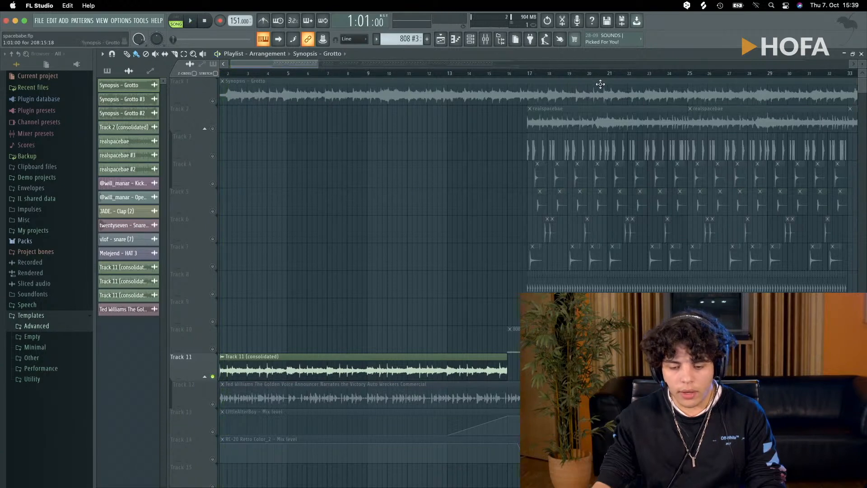
- Solo Track 2, play the realspacebae sample from bar 17 and stop playback
right_click(213, 129)
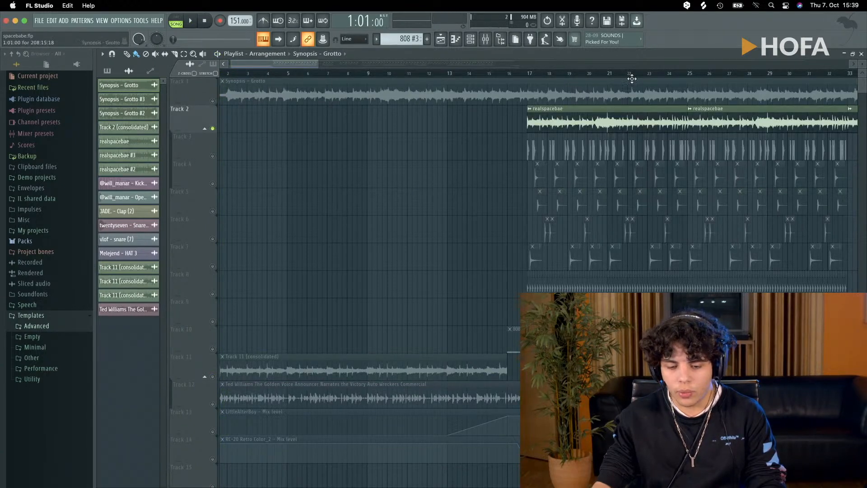
key(space)
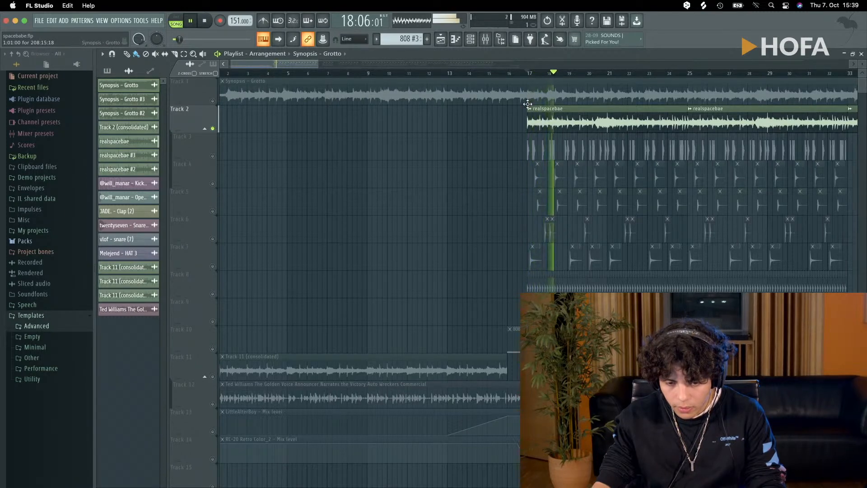
key(space)
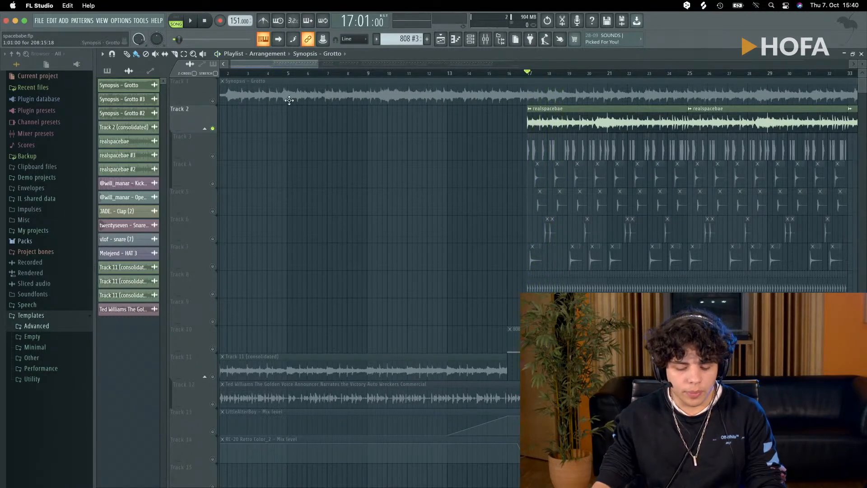
- Delete the Synopsis - Grotto clip from Track 1 and return the playhead to bar 1
right_click(289, 100)
drag(311, 75, 223, 91)
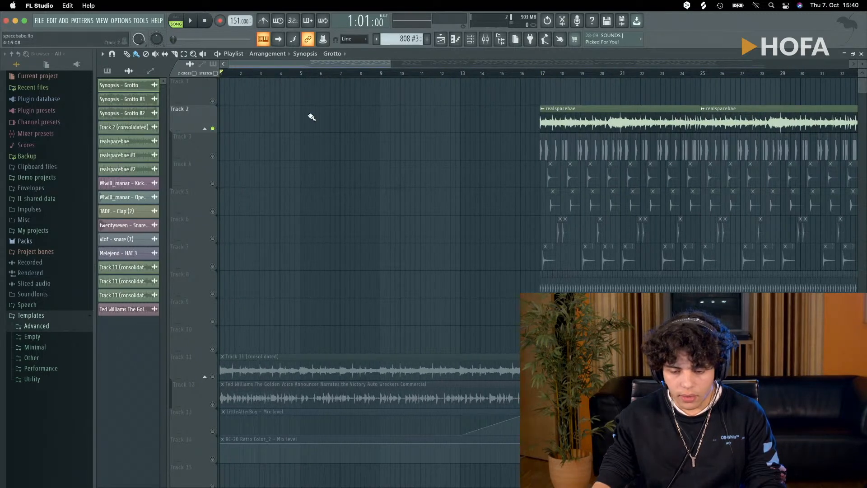
scroll(334, 151, down, 5)
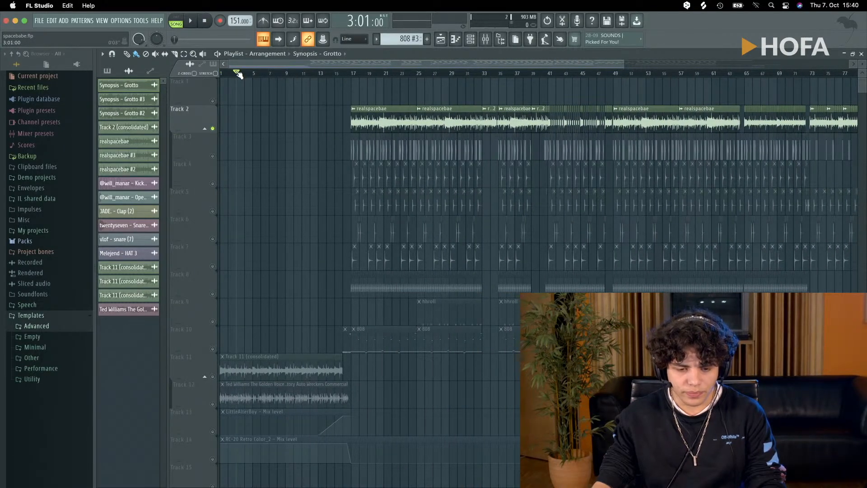
drag(238, 73, 226, 79)
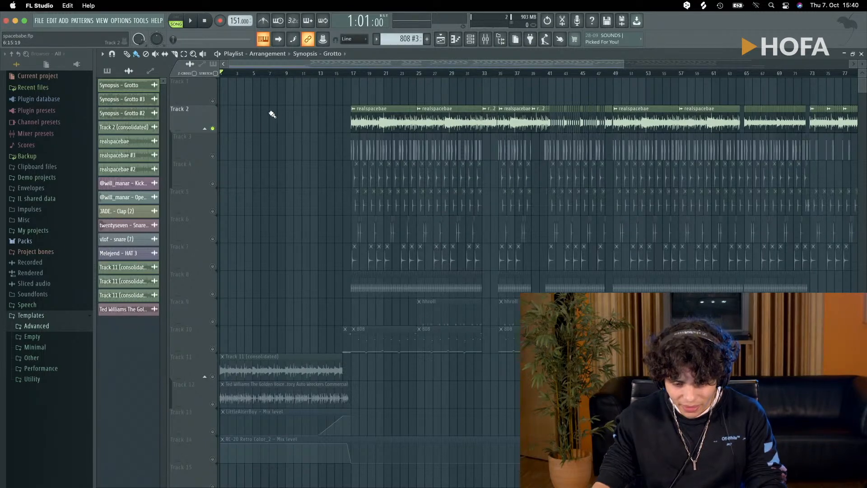
scroll(262, 266, down, 3)
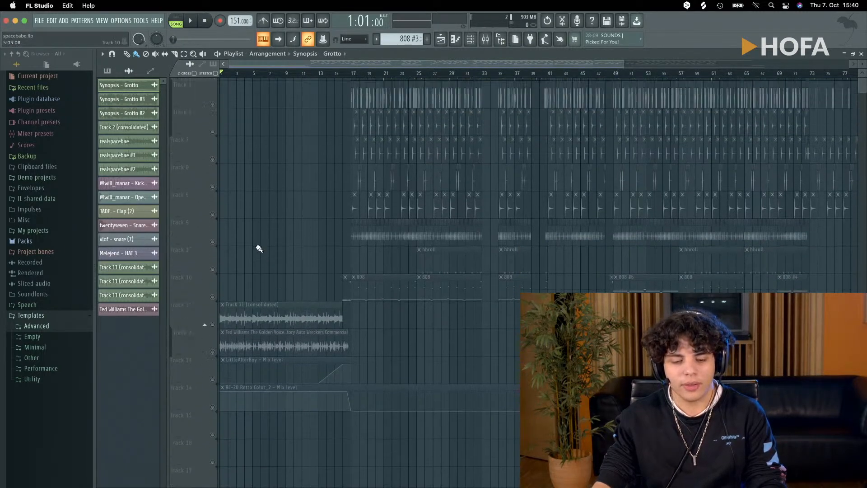
scroll(257, 253, up, 3)
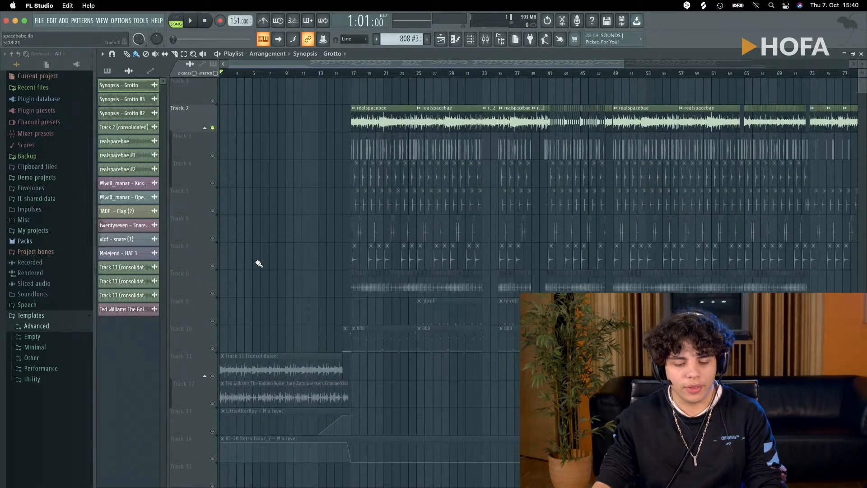
- Switch the solo from Track 2 to Track 11, and release it to re-enable all playlist tracks
ctrl+click(212, 376)
ctrl+click(213, 376)
ctrl+click(213, 376)
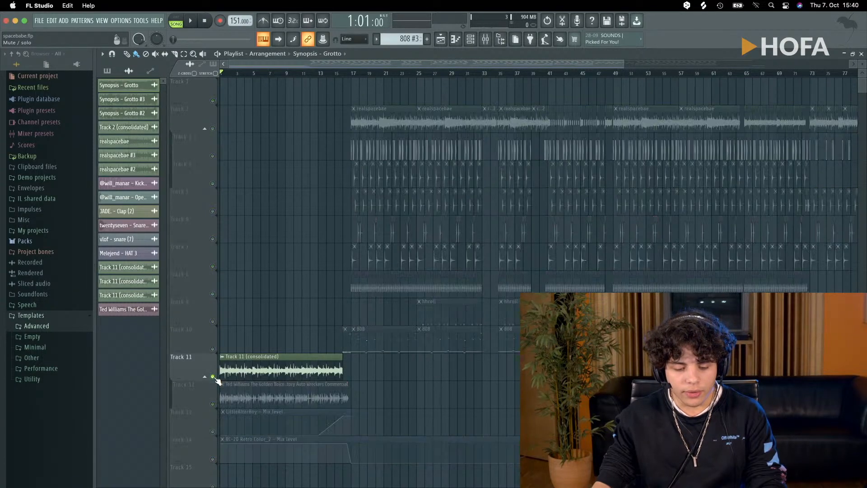
ctrl+click(214, 377)
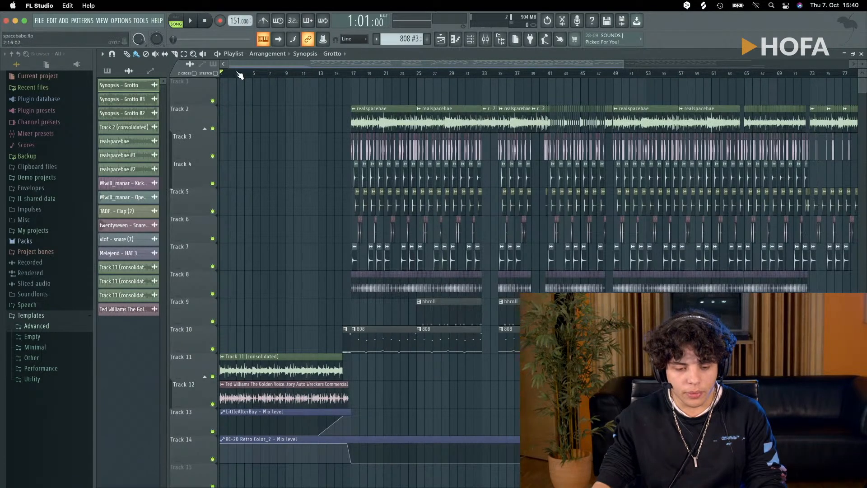
scroll(240, 223, down, 3)
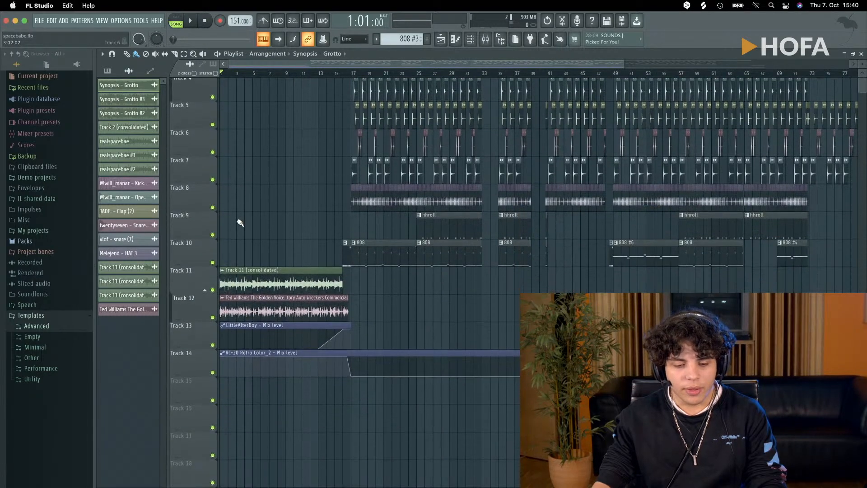
scroll(239, 222, up, 3)
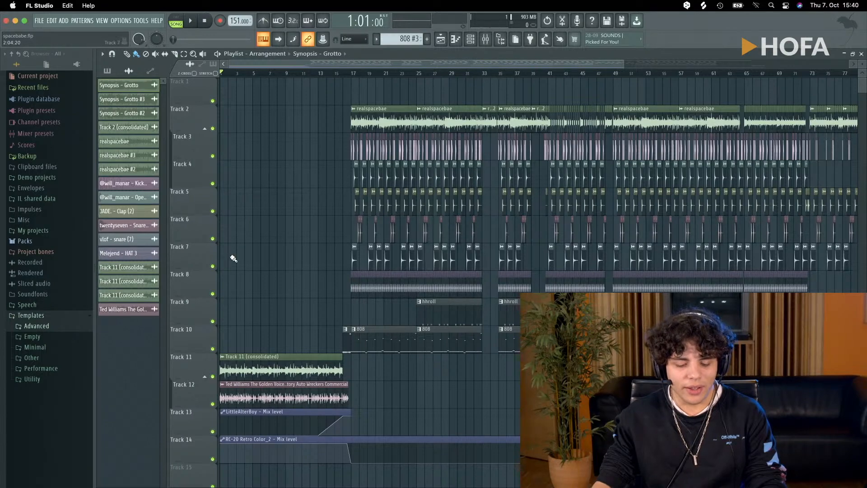
scroll(234, 296, up, 3)
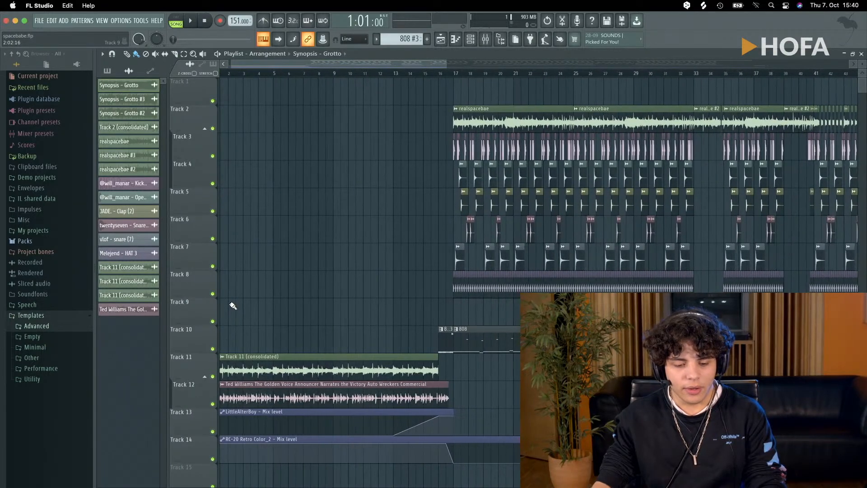
drag(235, 74, 202, 74)
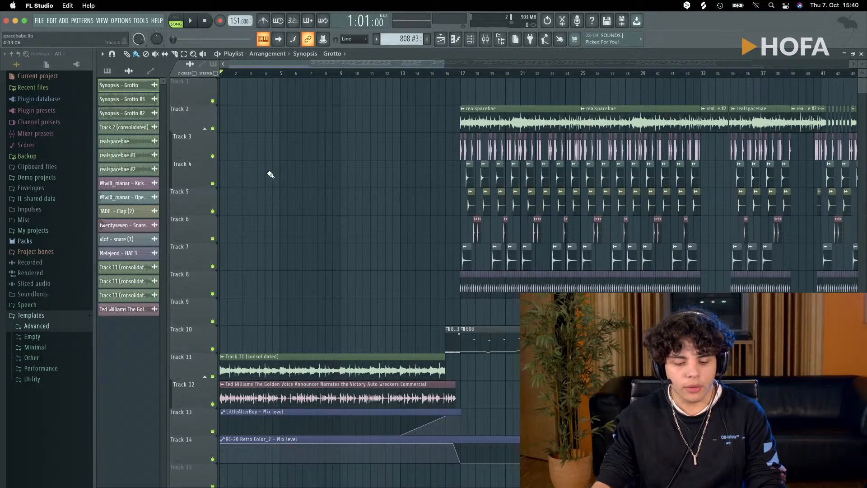
scroll(235, 352, down, 3)
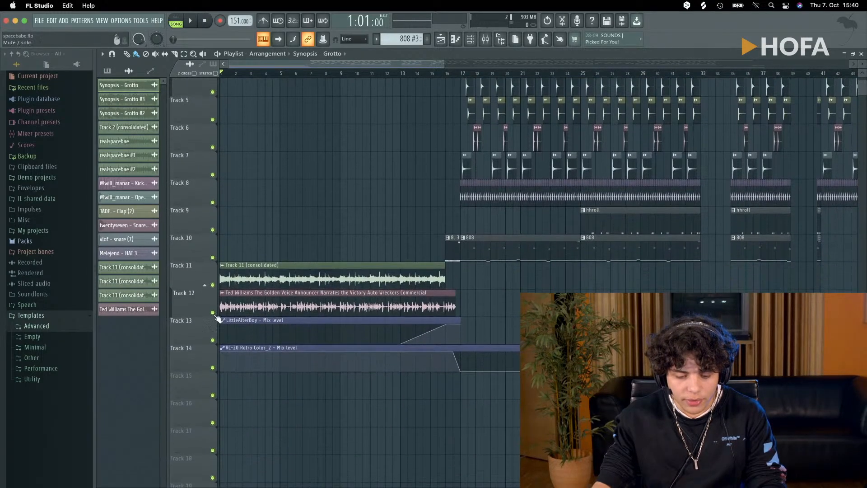
- Solo Track 12, play the start of the voice announcer commercial clip, stop and re-enable all tracks
ctrl+click(213, 312)
key(space)
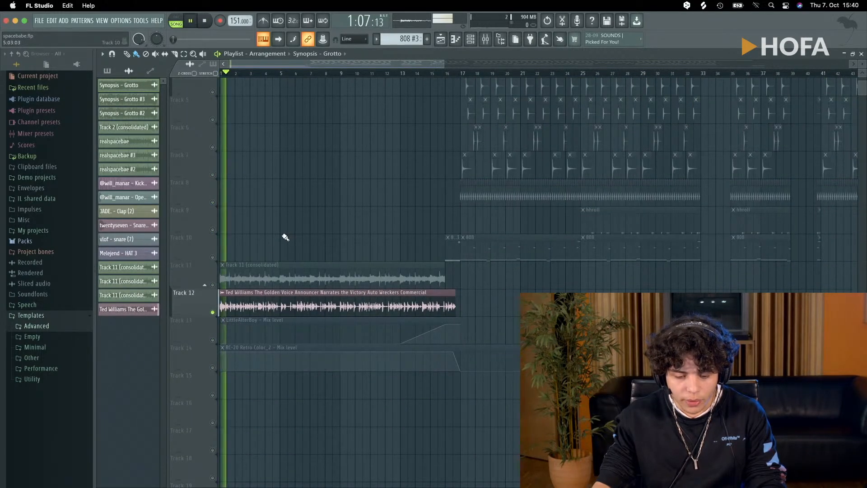
scroll(379, 246, up, 3)
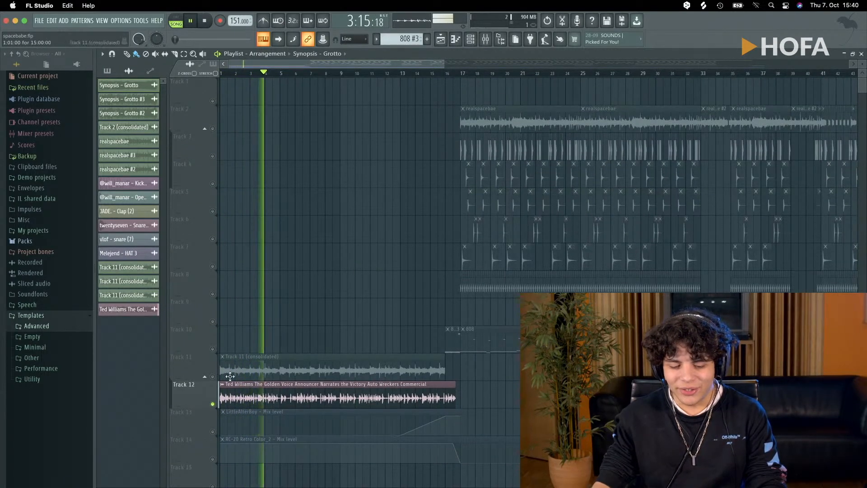
key(space)
ctrl+click(213, 404)
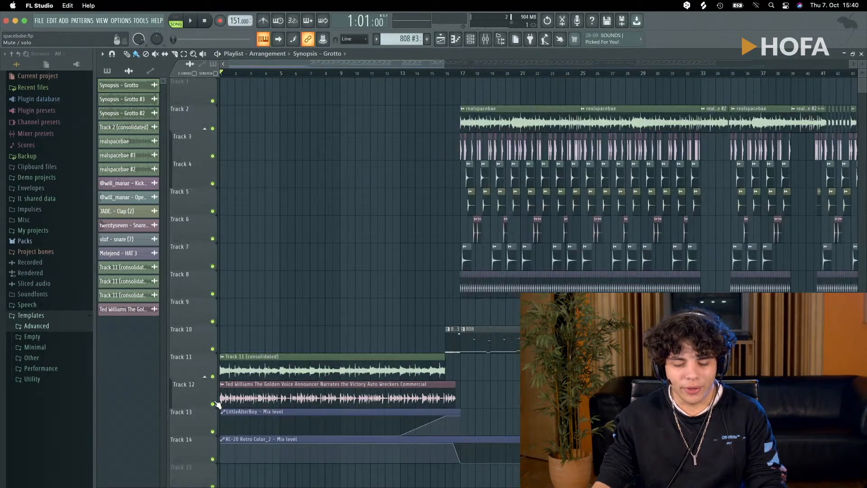
- Play the intro from bar 1 with all playlist tracks enabled and stop playback
scroll(295, 241, down, 3)
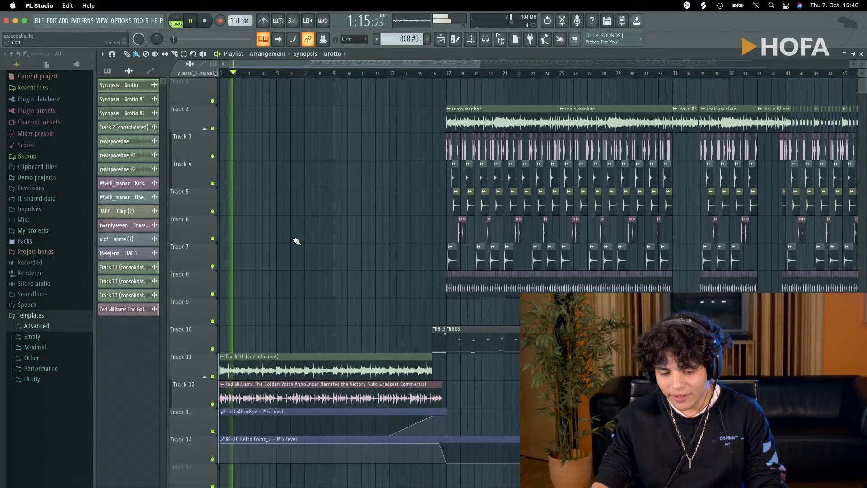
scroll(294, 244, down, 1)
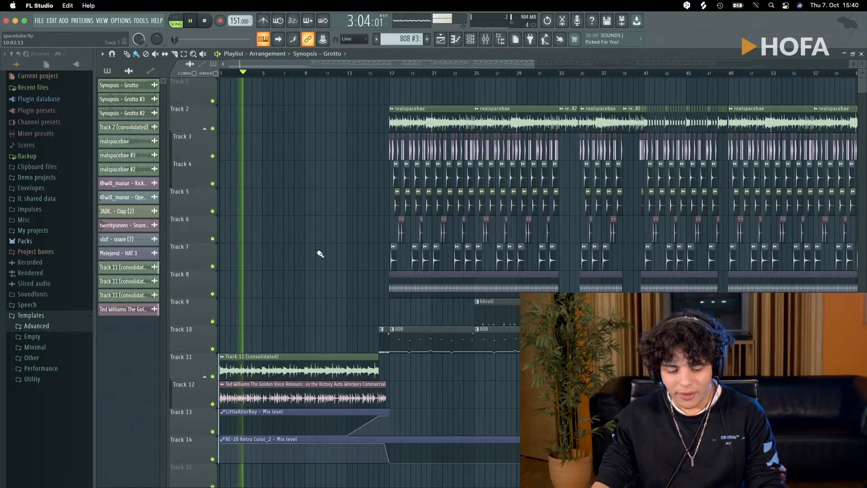
key(space)
- Play the end of the intro from bar 15 with all tracks enabled and stop before the drop
click(367, 75)
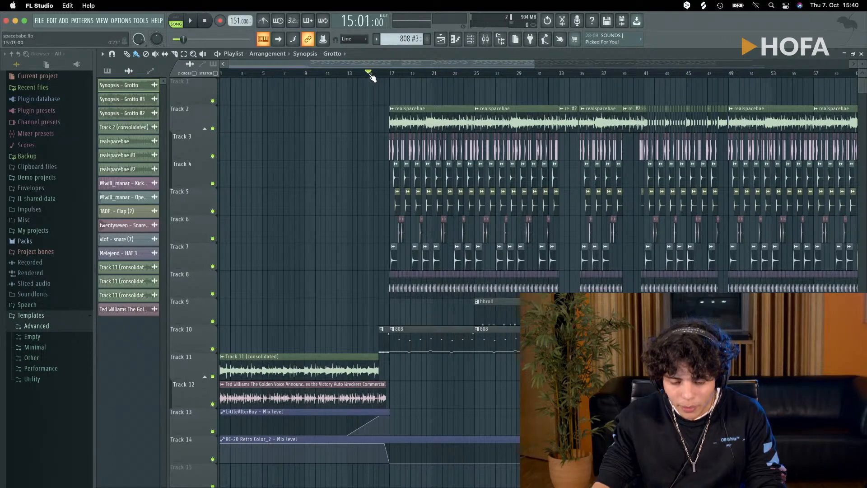
key(space)
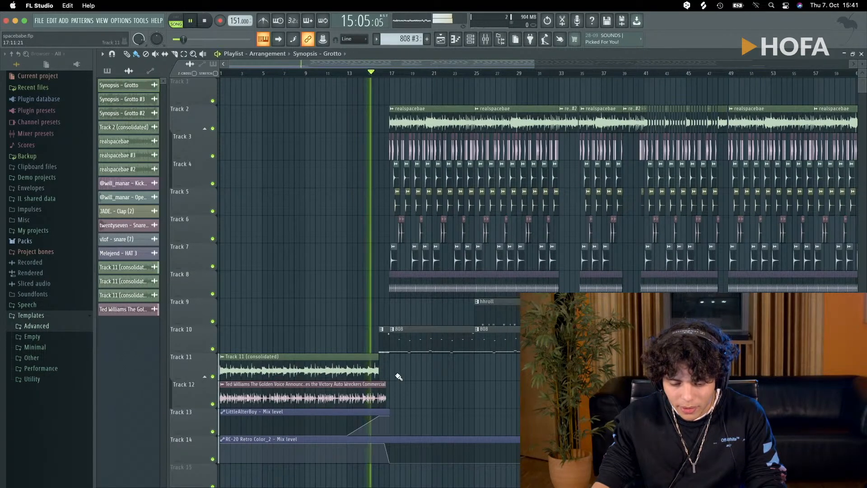
scroll(392, 370, down, 1)
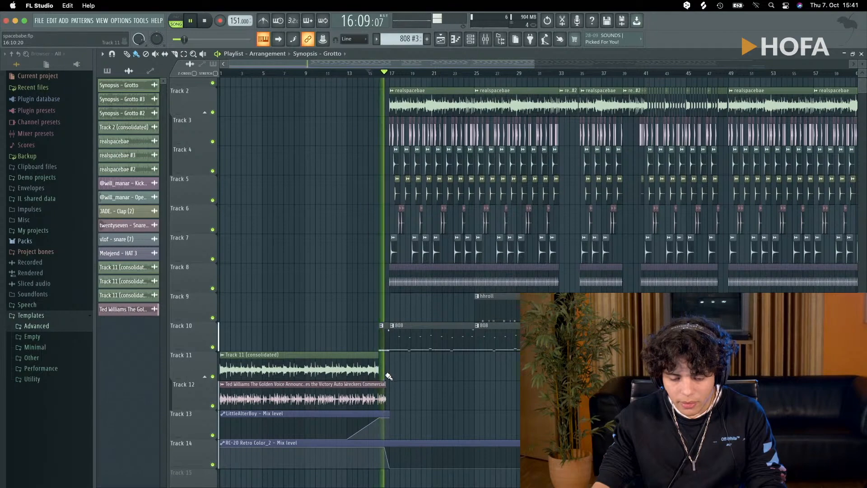
key(space)
- Set the playhead to bar 16, briefly play the transition, solo Track 10 and stop playback
scroll(393, 366, up, 5)
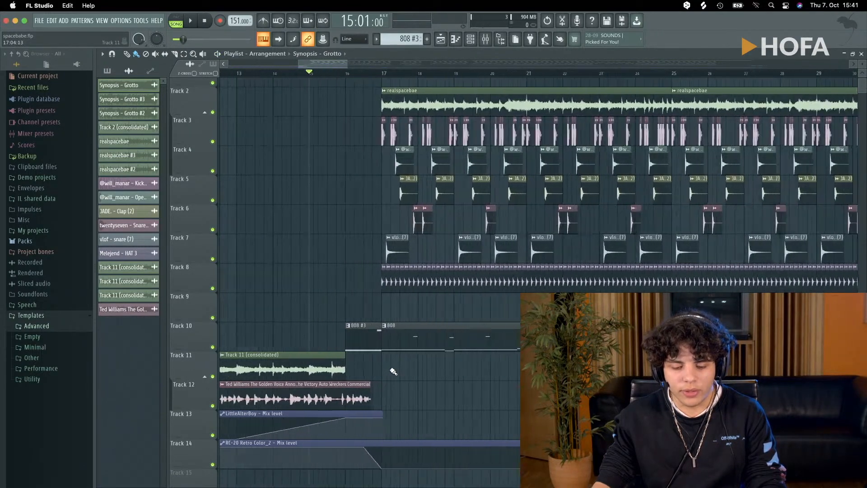
click(308, 73)
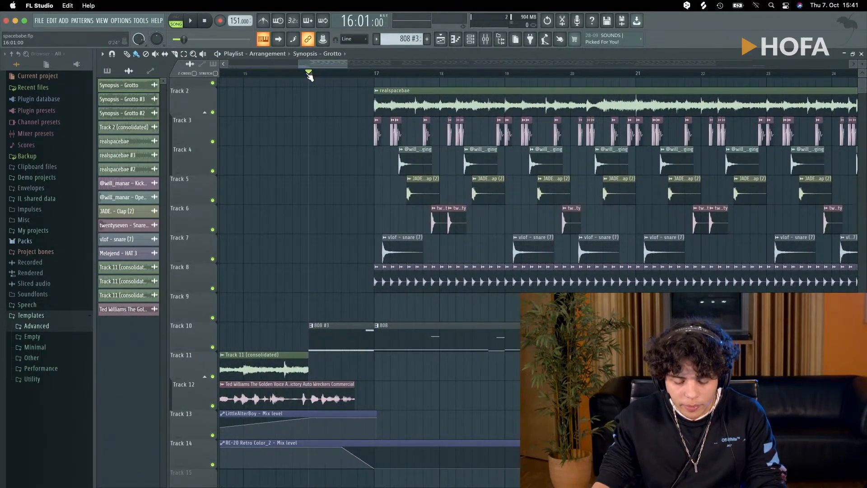
mouse_move(309, 76)
mouse_down()
mouse_move(319, 74)
mouse_move(300, 73)
mouse_move(310, 74)
mouse_up()
key(space)
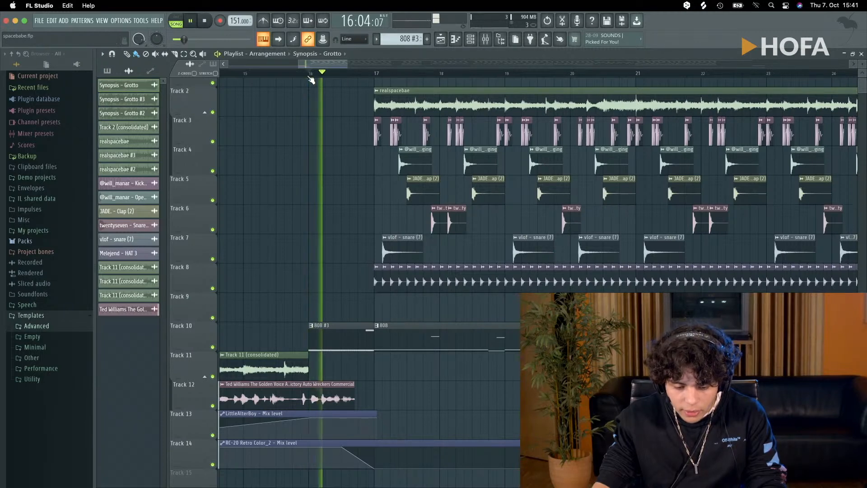
right_click(212, 347)
key(space)
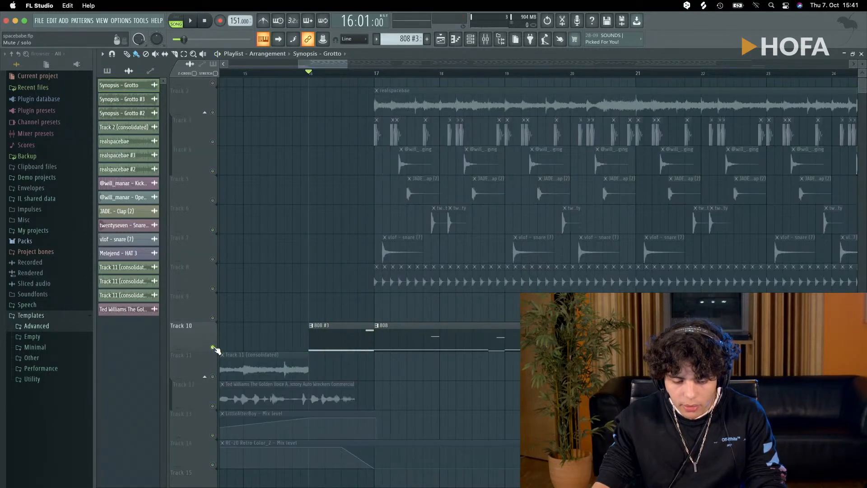
- Play the soloed 808 patterns on Track 10 from bar 16 and stop playback
key(space)
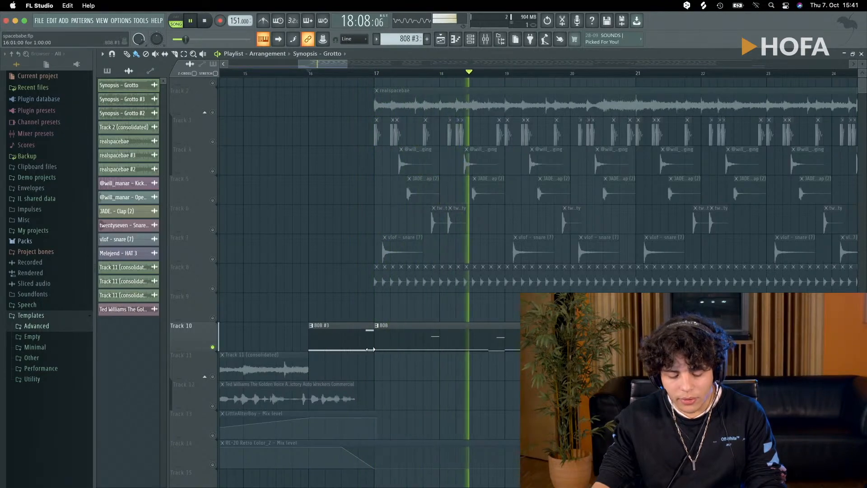
ctrl+scroll(370, 349, down, 10)
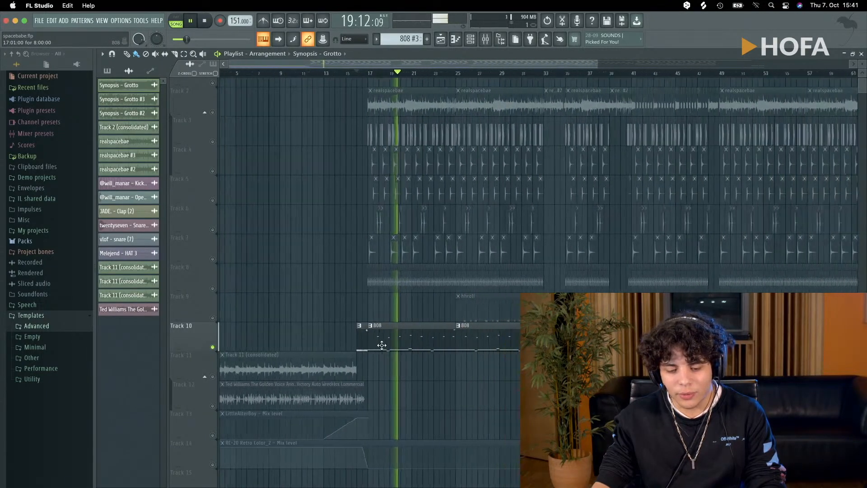
scroll(381, 345, down, 4)
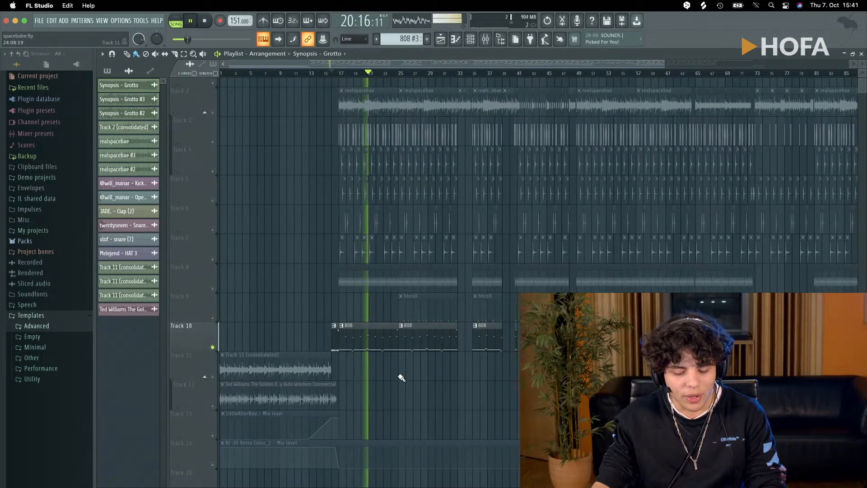
scroll(314, 300, up, 1)
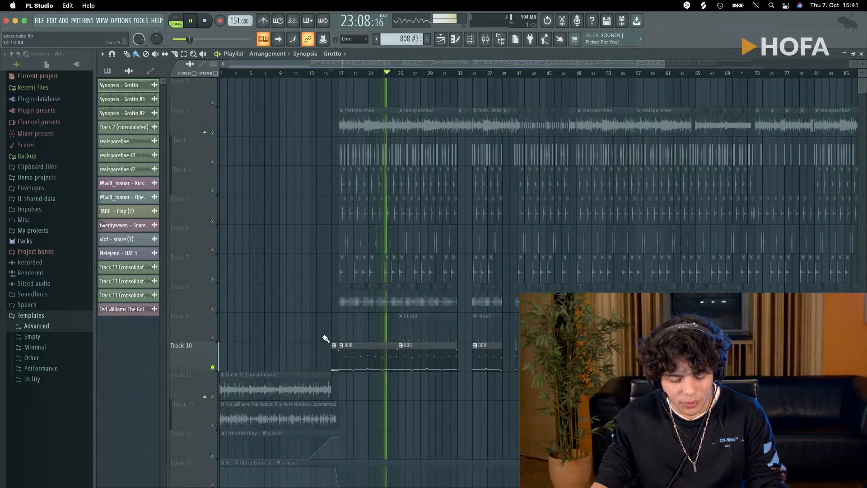
scroll(326, 339, up, 4)
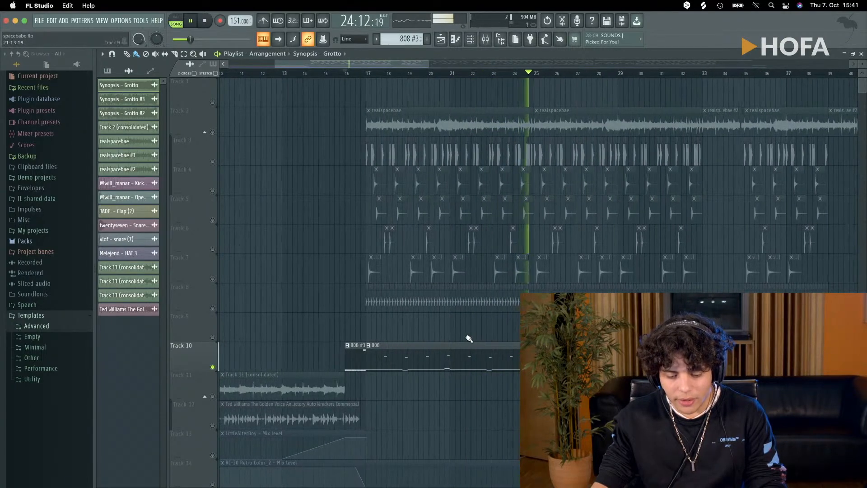
key(space)
- Place the playhead at bar 17 and open the 808 clip's notes in a maximized piano roll
drag(408, 74, 369, 73)
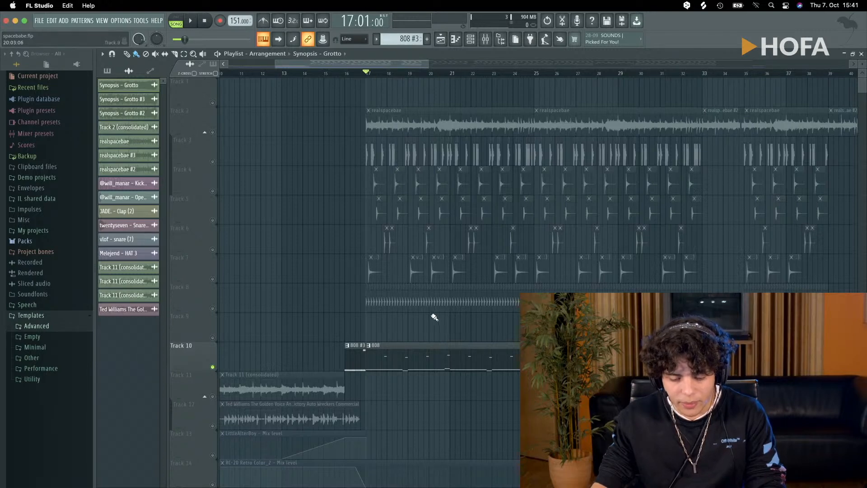
double_click(409, 354)
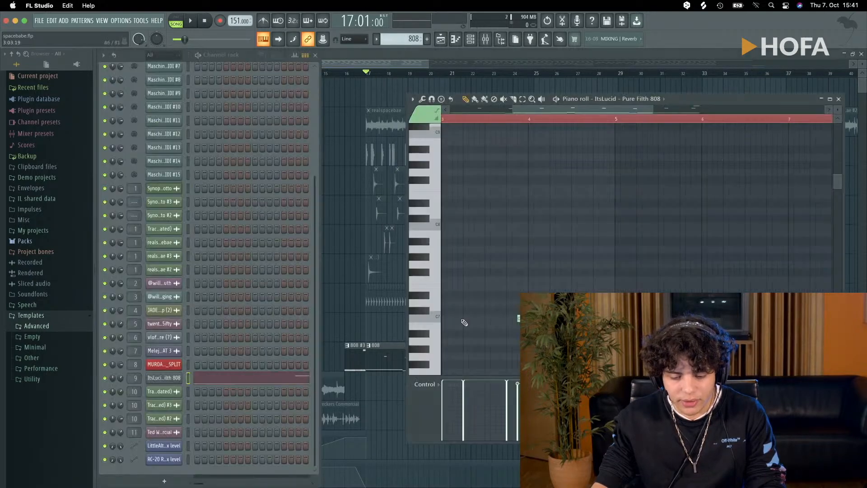
click(830, 100)
scroll(568, 188, down, 3)
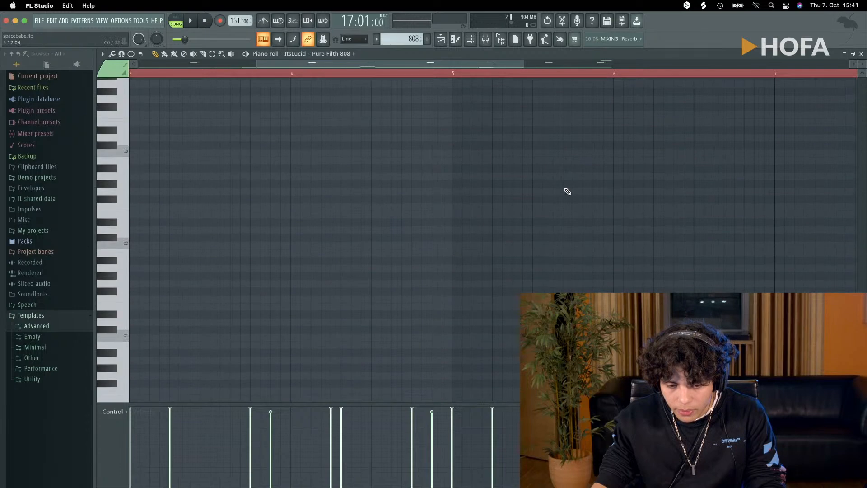
scroll(563, 193, up, 8)
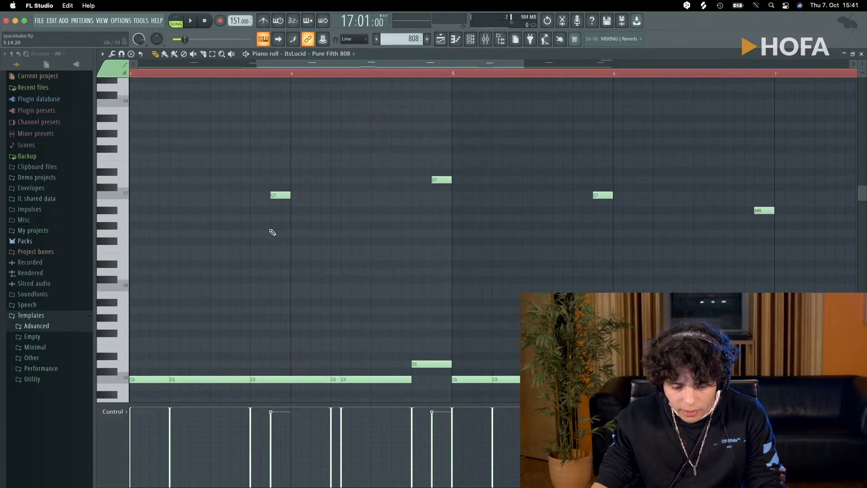
- Play the 808 notes from the second half of bar 19, stop and inspect the low and high notes
click(246, 74)
key(space)
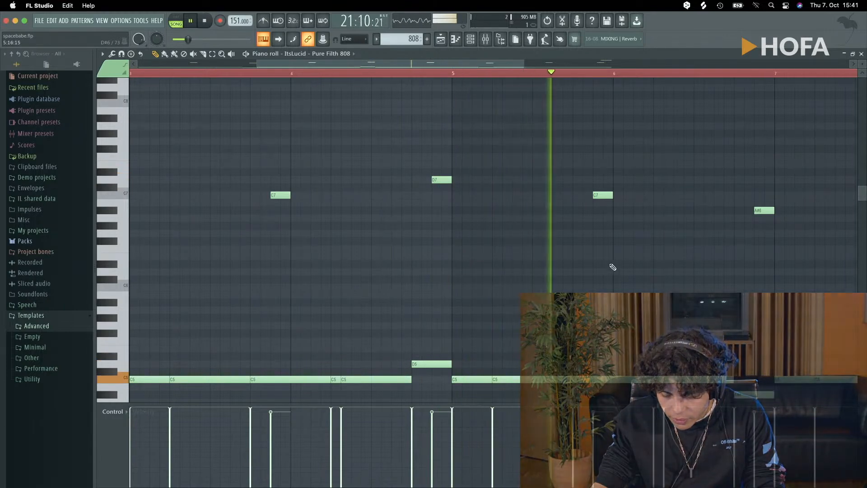
scroll(633, 260, up, 4)
key(space)
scroll(632, 260, down, 8)
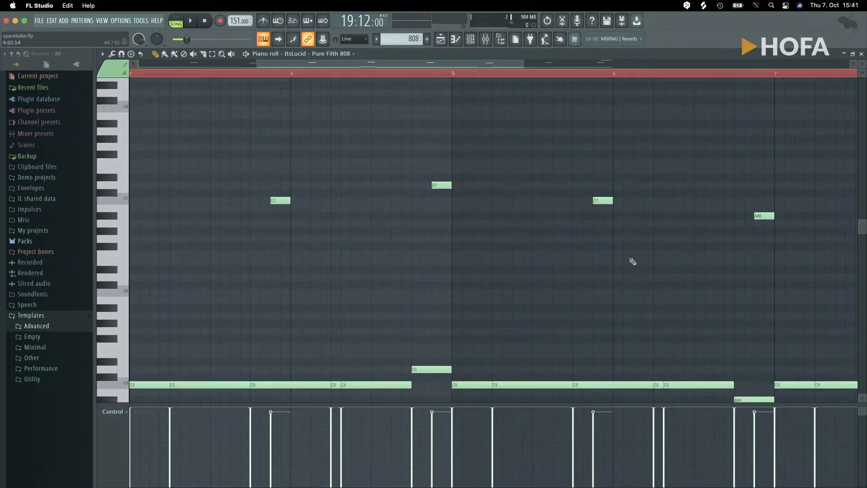
scroll(633, 258, up, 4)
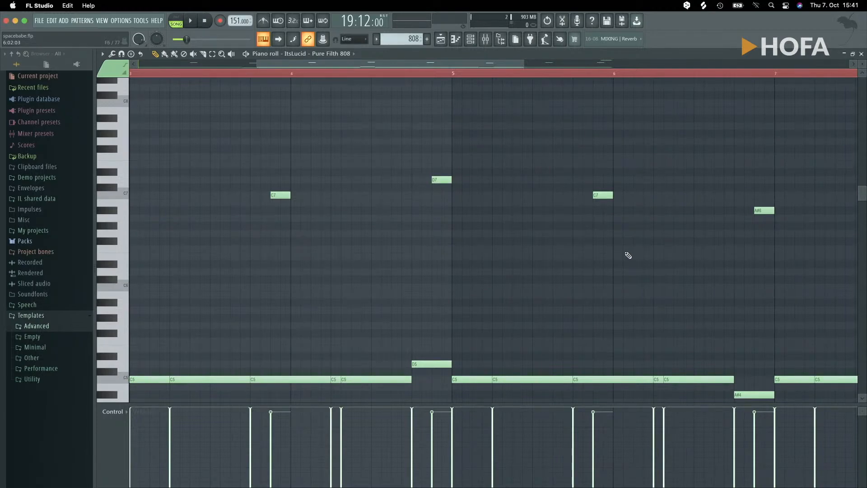
- Close the piano roll and reopen the 808 clip at bar 17 to view all eight bars of its notes
click(861, 54)
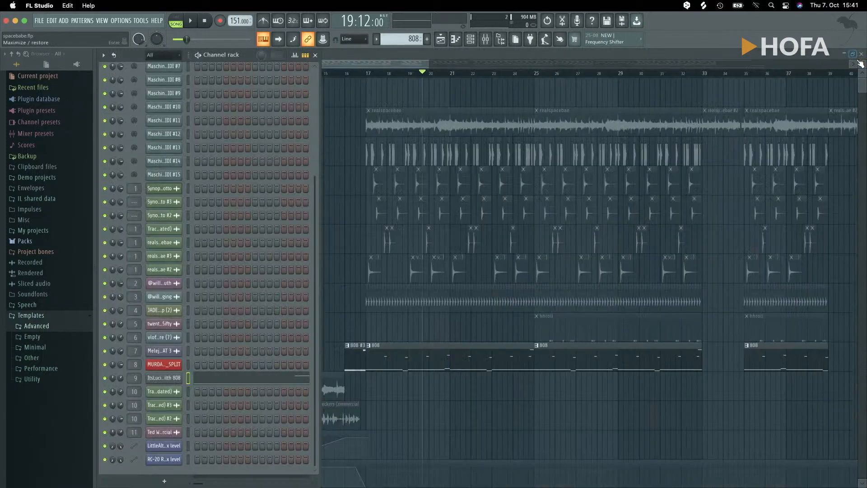
click(402, 344)
double_click(402, 344)
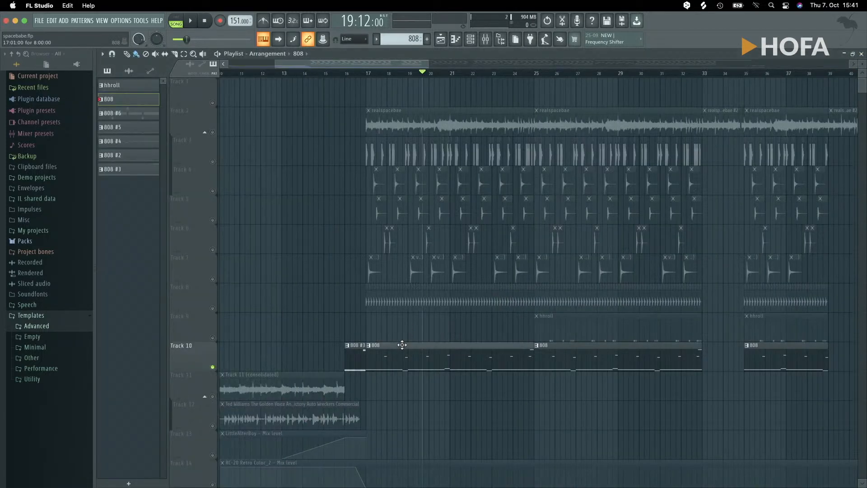
scroll(352, 246, up, 4)
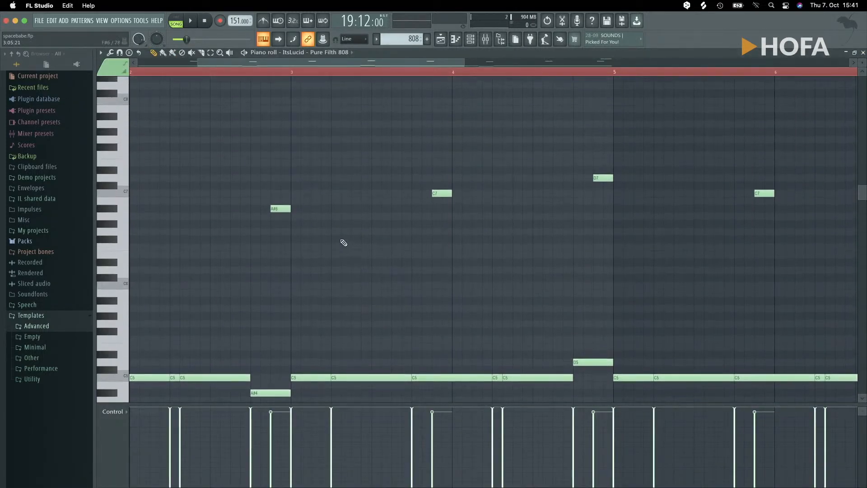
ctrl+scroll(345, 242, down, 5)
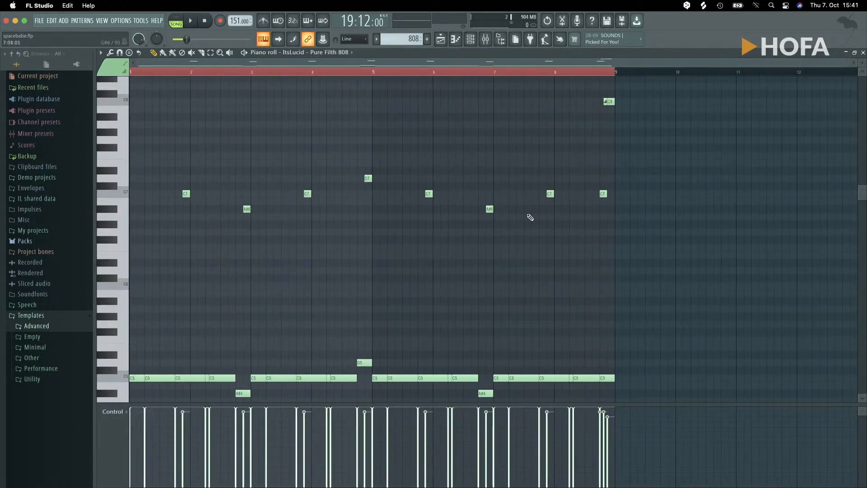
scroll(596, 135, up, 10)
scroll(577, 178, down, 15)
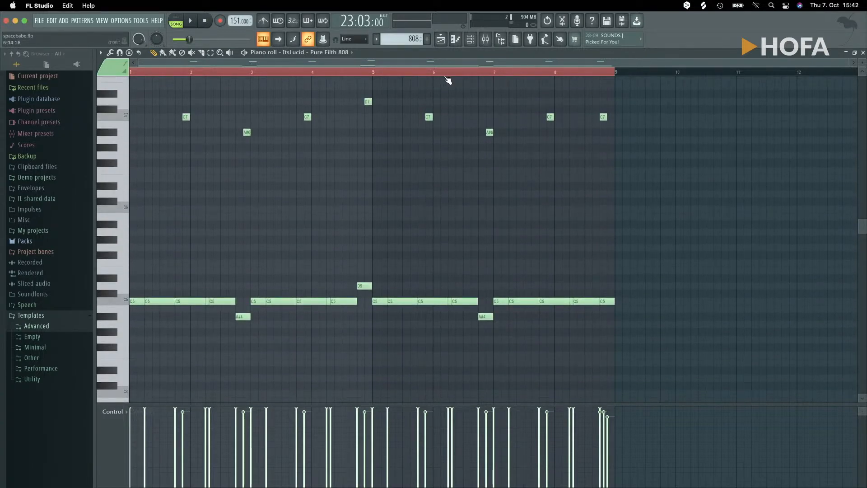
- Play the 808 notes from the clip's fifth bar, stop playback and view the highest notes at the clip's end
key(space)
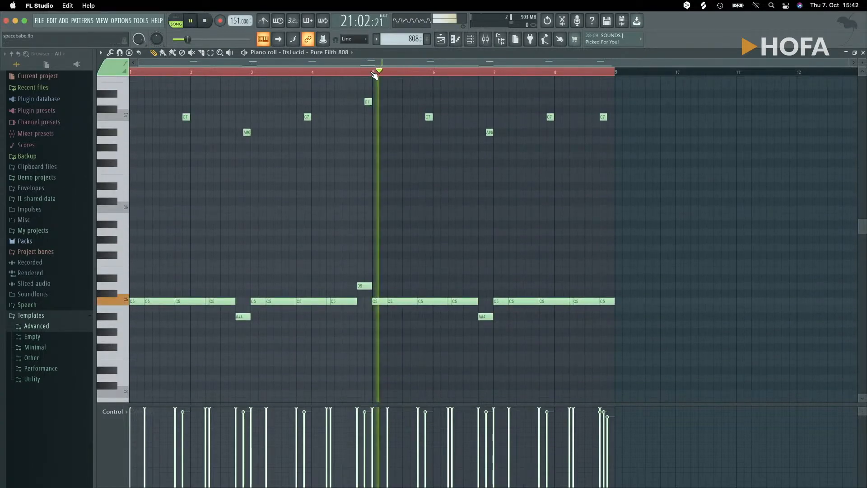
key(space)
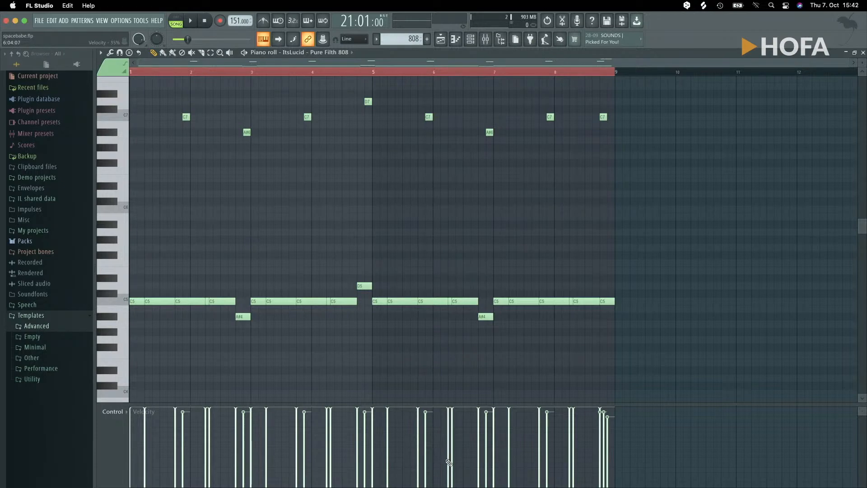
scroll(426, 196, up, 4)
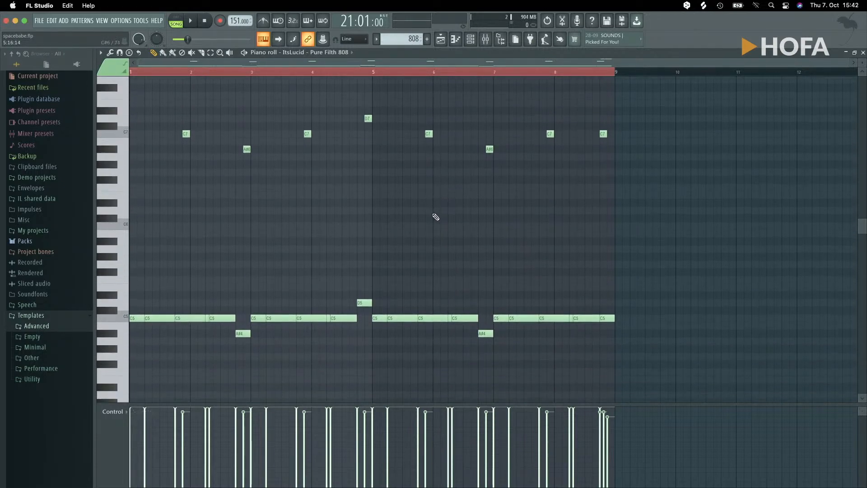
scroll(426, 208, down, 4)
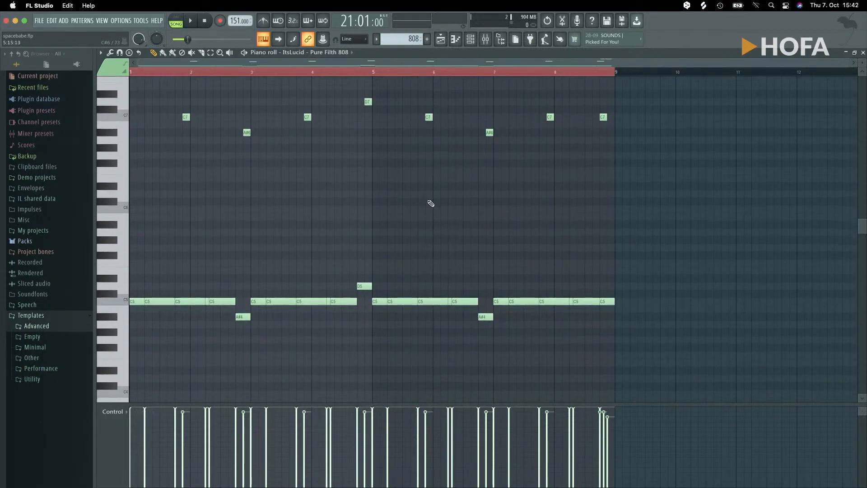
scroll(429, 201, up, 4)
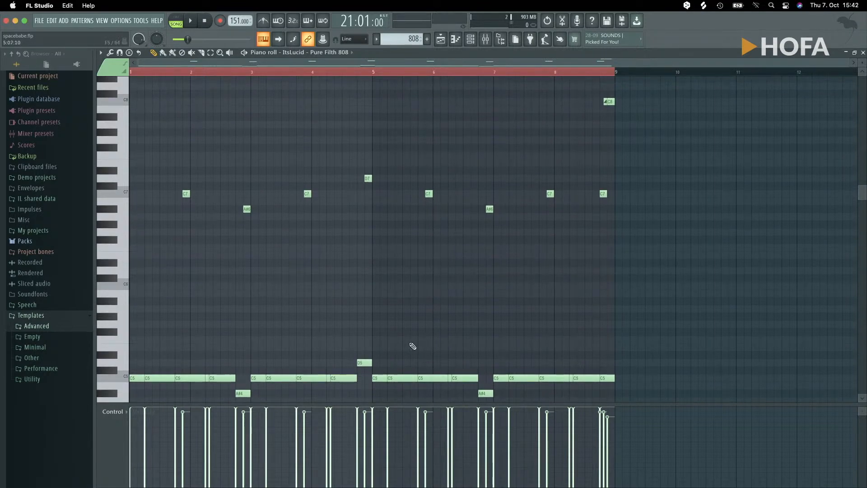
- Play the last bar of the 808 clip and replay its closing C7 and C8 notes up close
key(space)
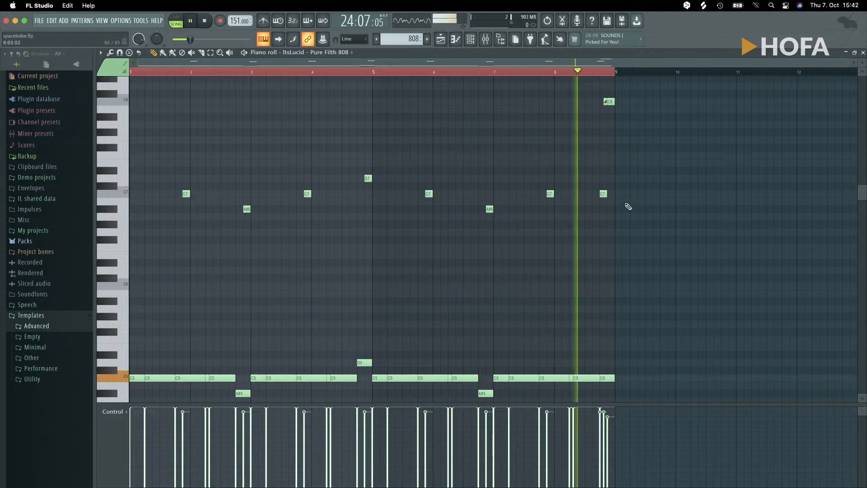
key(space)
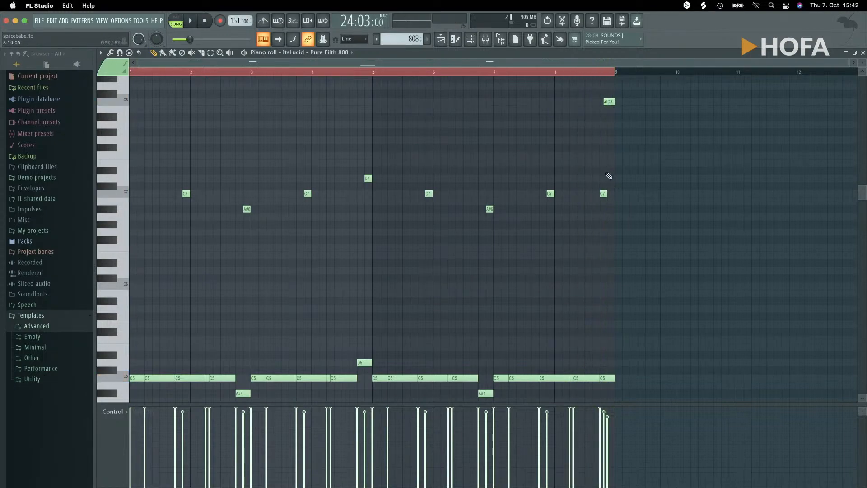
scroll(606, 174, up, 10)
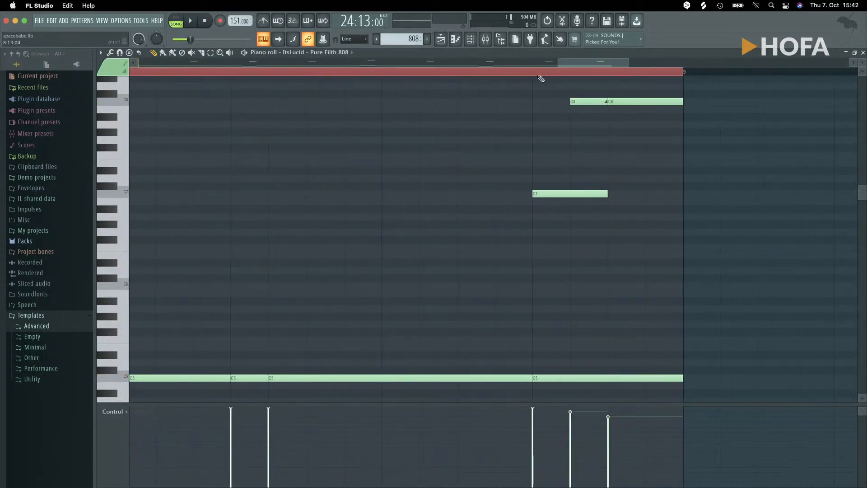
key(space)
key(space)
key(space)
key(space)
key(space)
key(space)
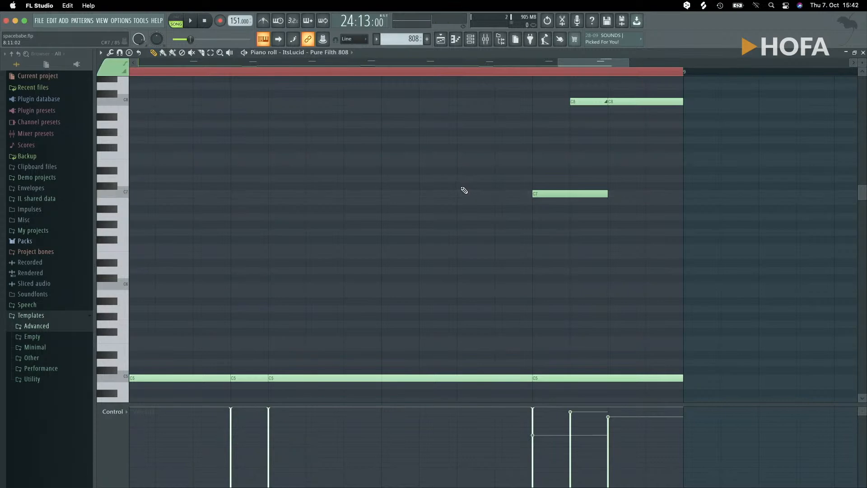
- Leave the 808 clip's piano roll for the playlist and place the playhead in bar 17
scroll(440, 185, down, 5)
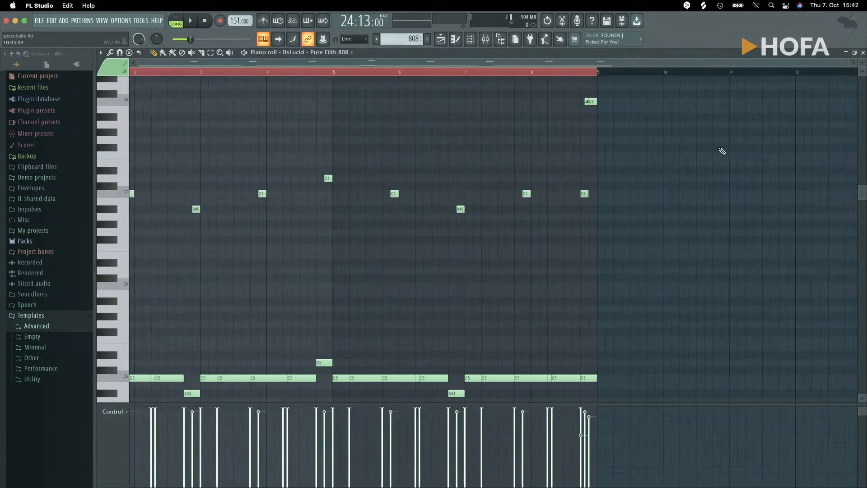
click(863, 53)
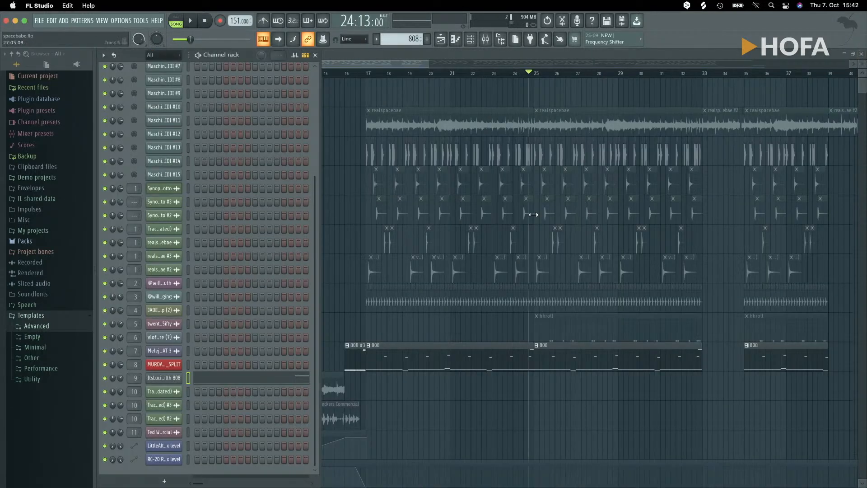
key(F6)
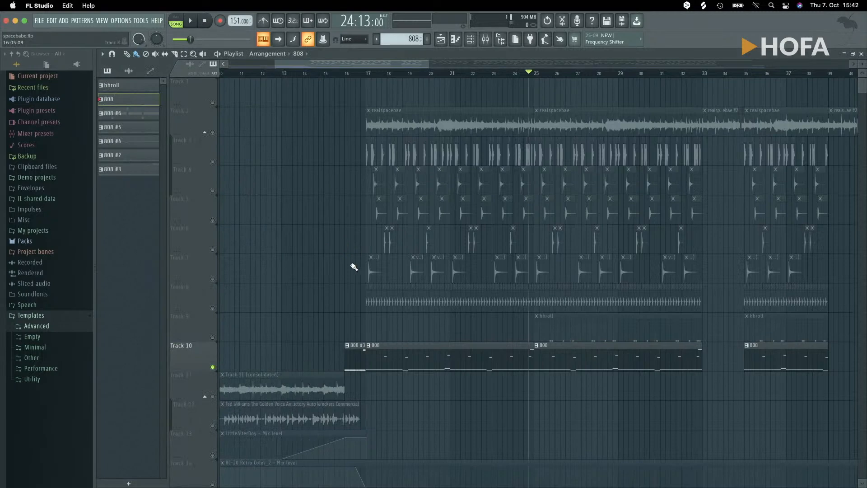
click(367, 78)
- View the sampler settings of the ItsLucid - Pure Filth 808 channel and close them along with the channel rack
key(F6)
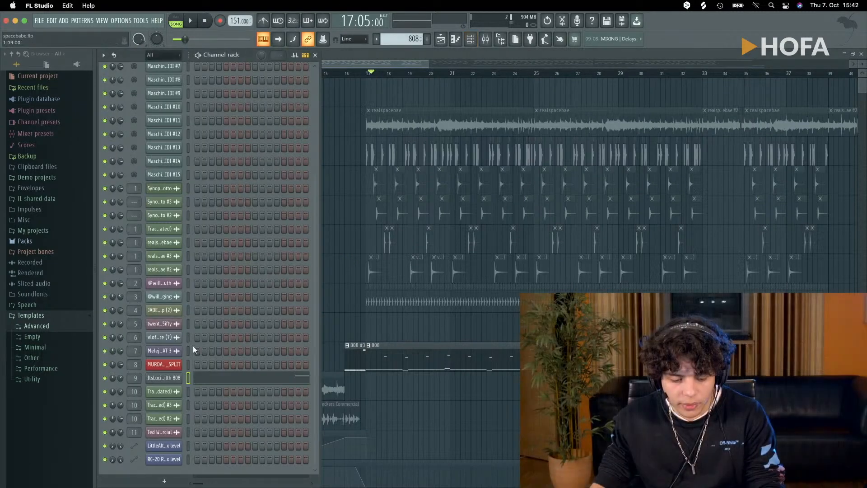
click(166, 379)
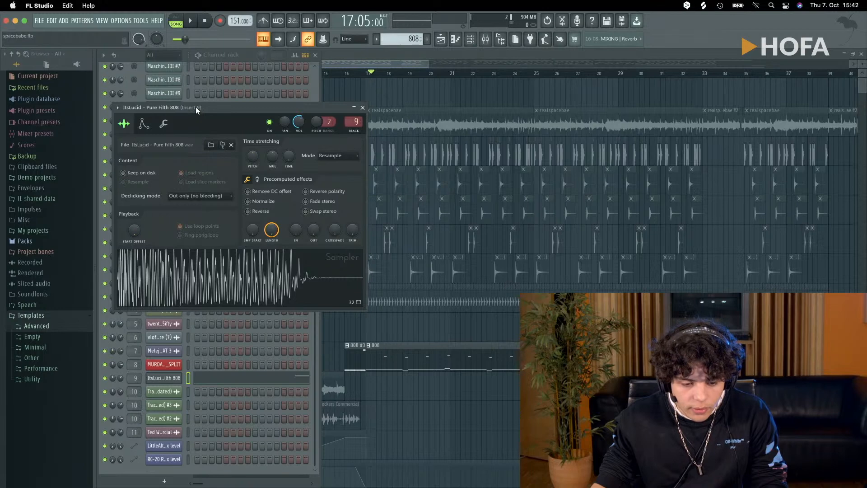
drag(196, 107, 217, 112)
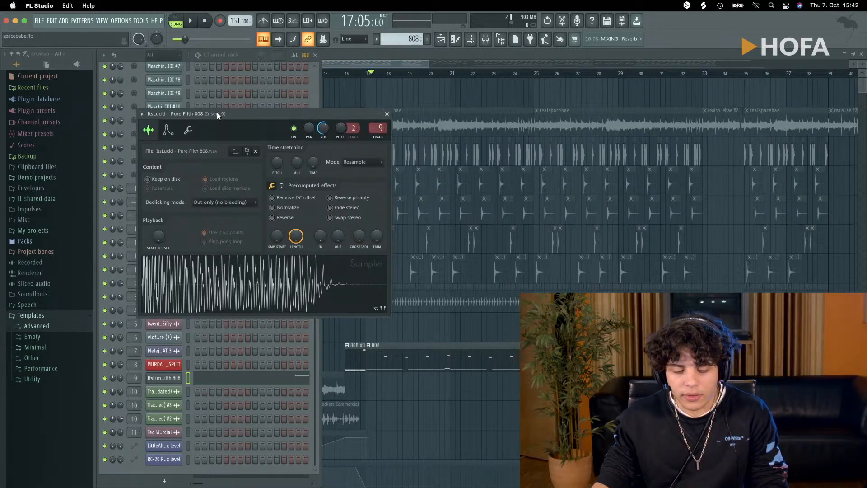
click(387, 113)
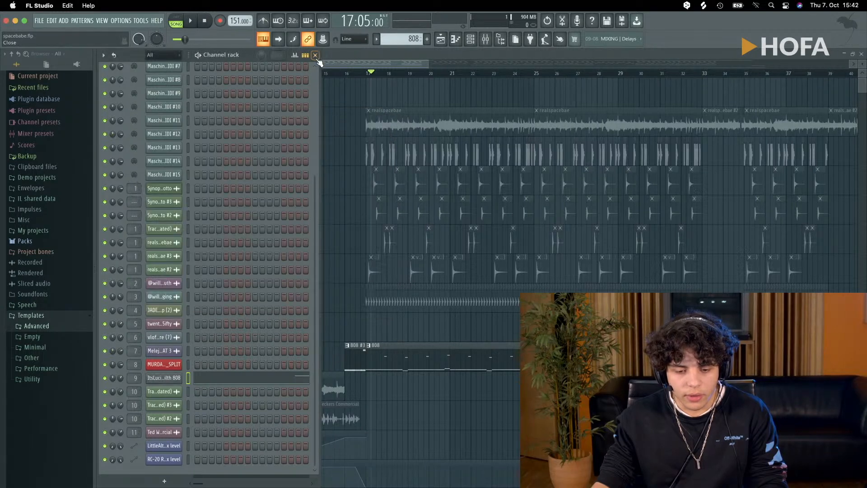
click(316, 55)
- Place the playhead at the start of bar 17, play the soloed 808 track briefly and look over the tracks
scroll(341, 177, down, 2)
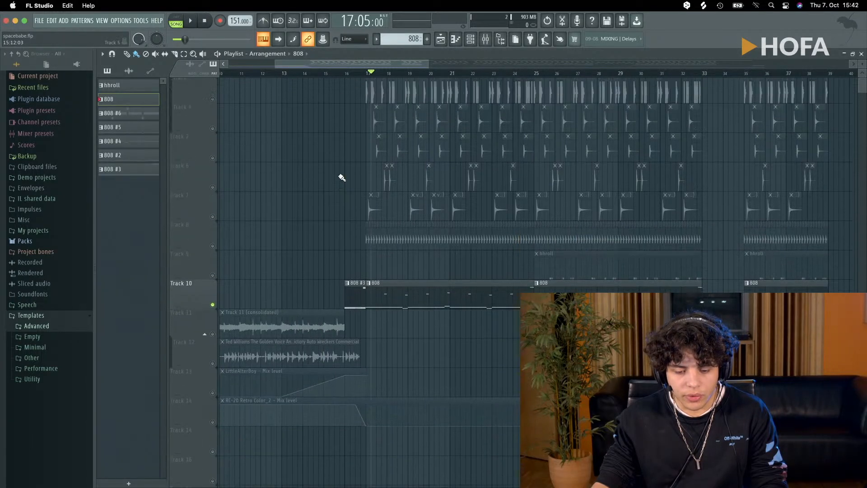
scroll(361, 113, up, 2)
click(366, 73)
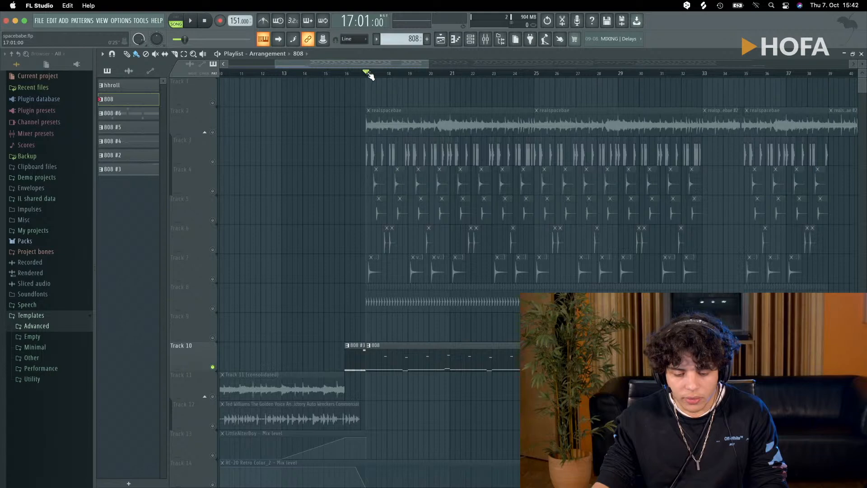
key(space)
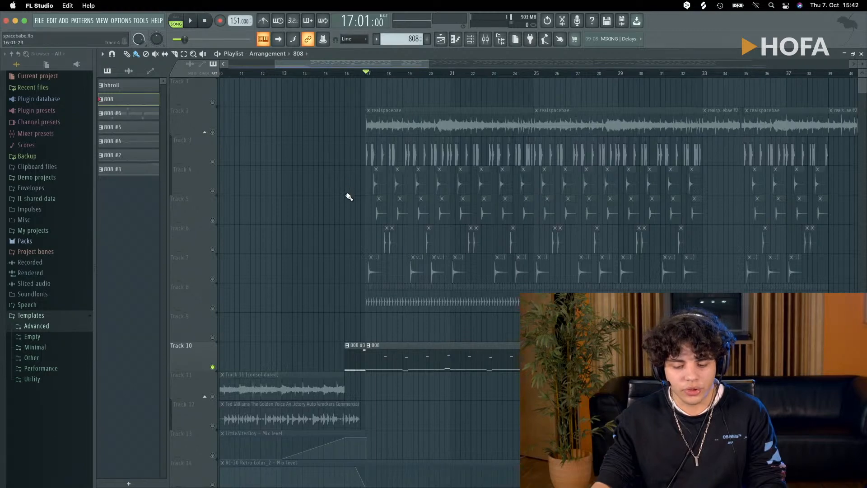
scroll(348, 194, down, 5)
scroll(348, 194, up, 3)
key(space)
key(space)
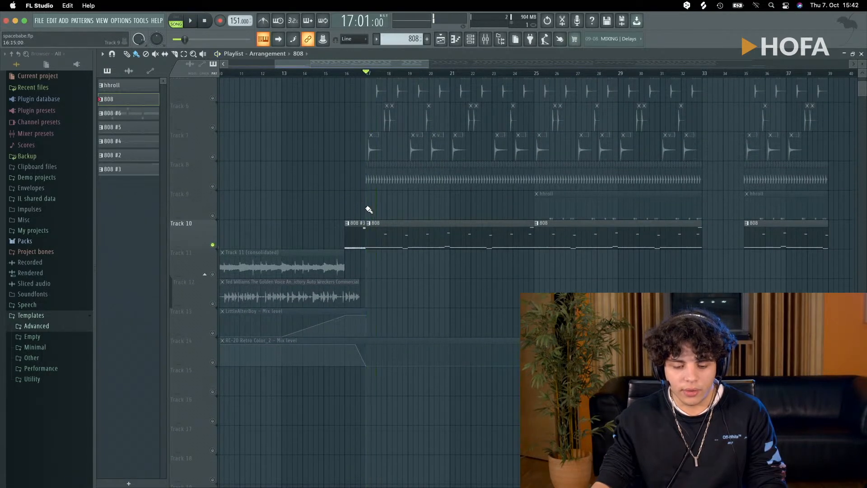
scroll(369, 210, up, 4)
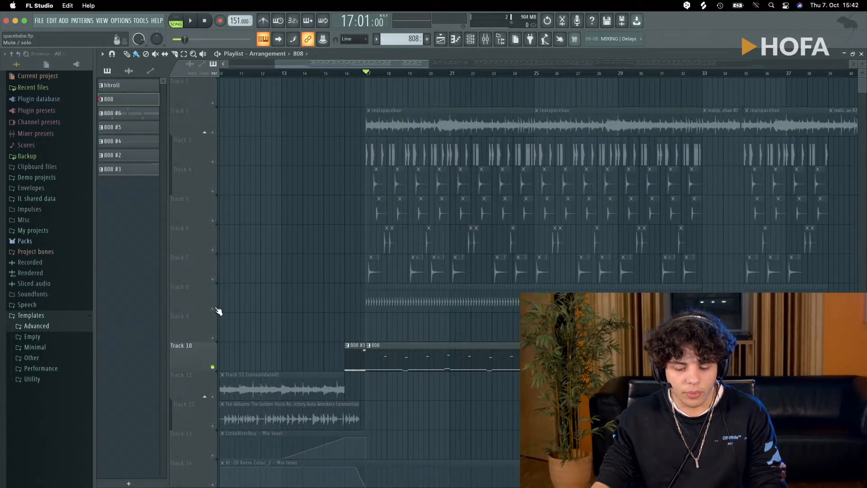
- End the solo of Track 10 and solo Track 2 with the realspacebae sample
click(217, 135)
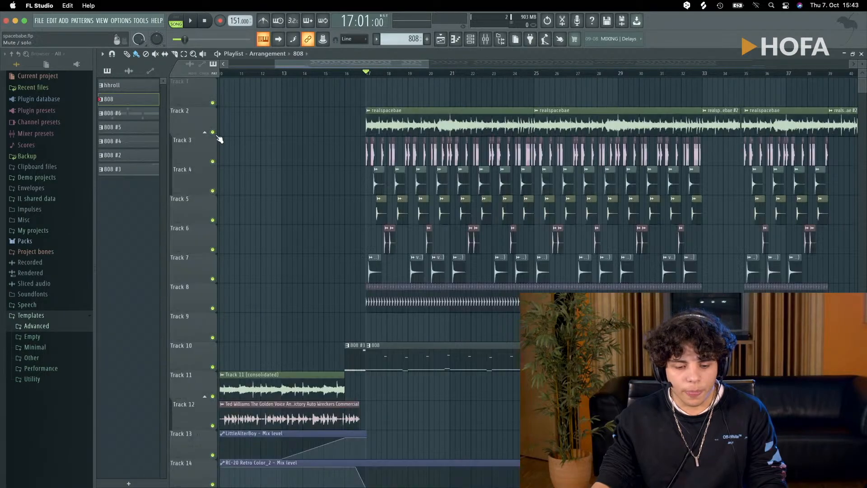
scroll(244, 239, down, 5)
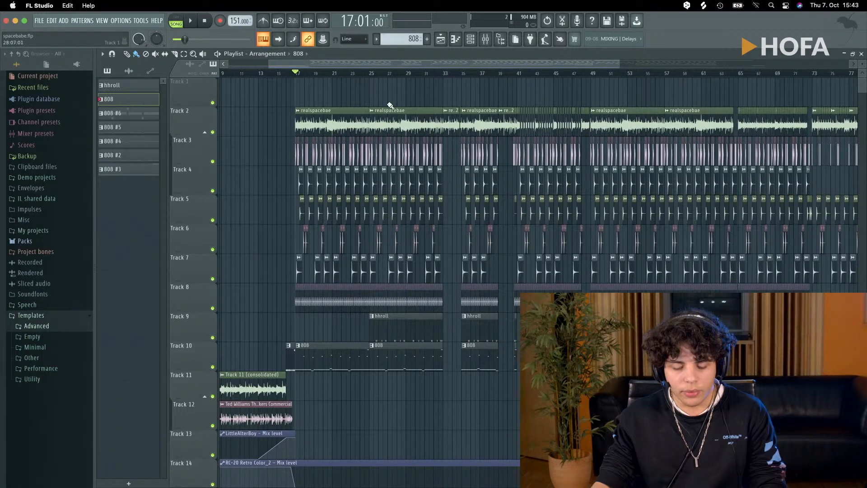
ctrl+click(214, 132)
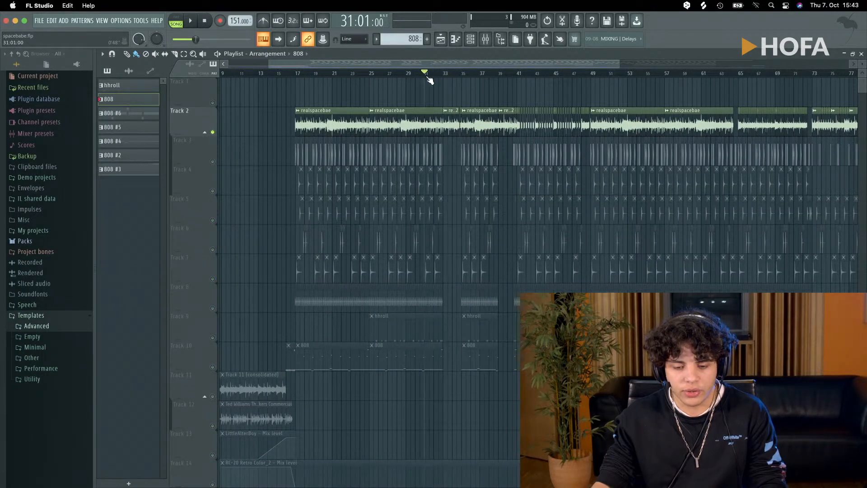
- Play the soloed realspacebae sample around bar 29 and again from bar 25
key(space)
scroll(341, 86, up, 4)
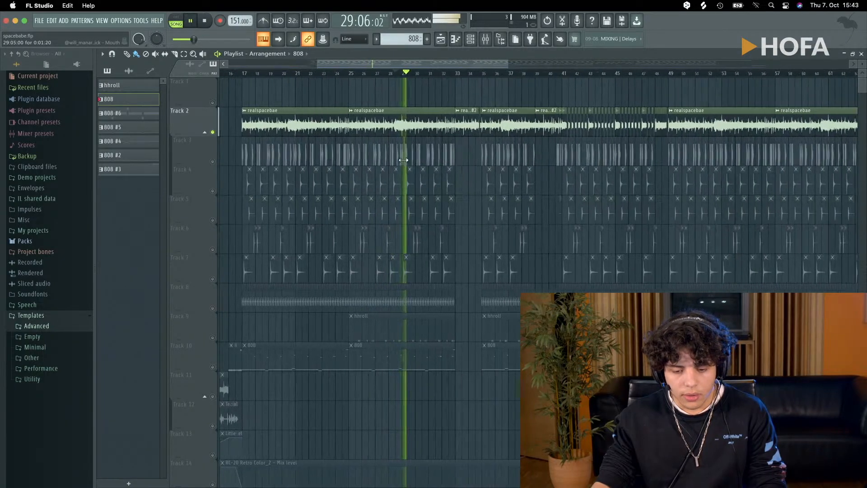
click(334, 74)
key(space)
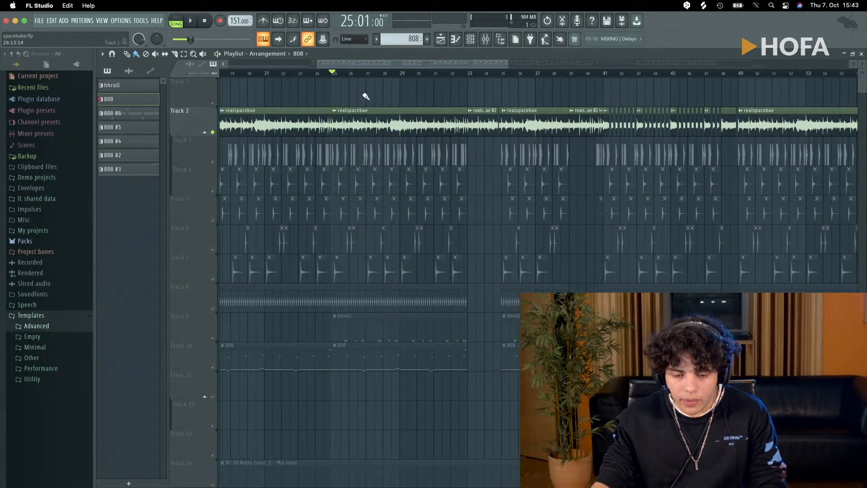
key(space)
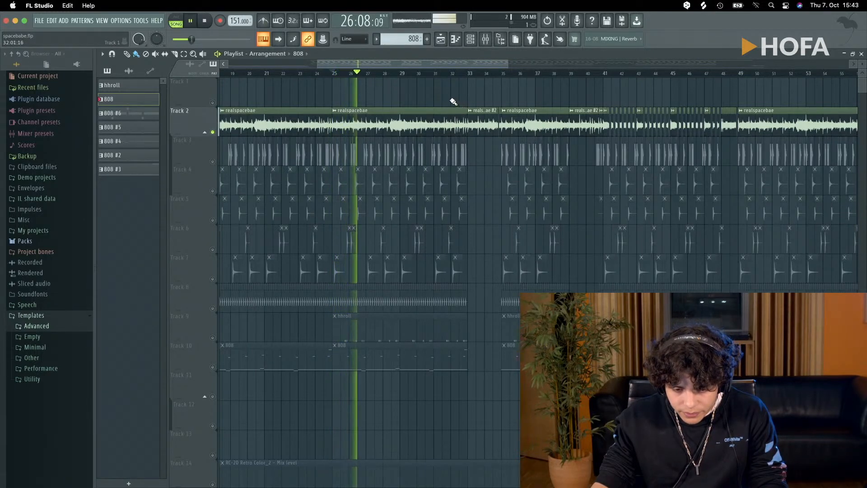
- Play the short realspacebae #2 sample section from bar 33 and stop playback
click(469, 73)
key(space)
key(space)
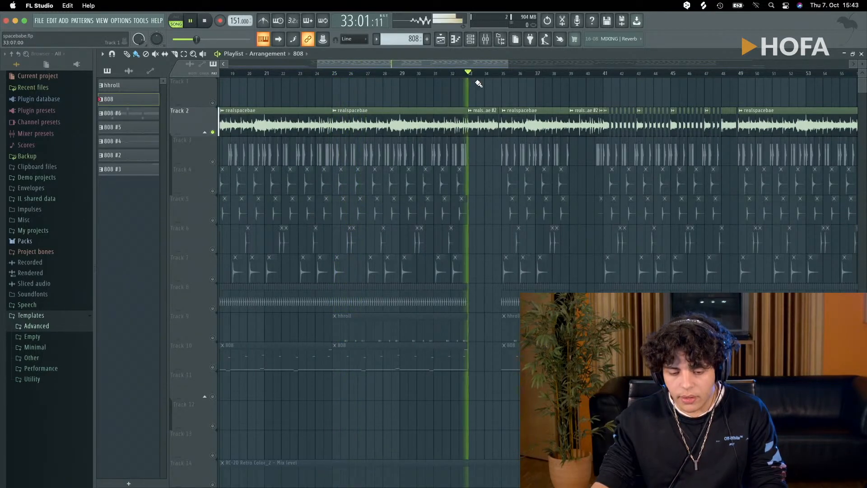
- Play the chopped sample section on Track 2 from bar 41 and stop playback
key(space)
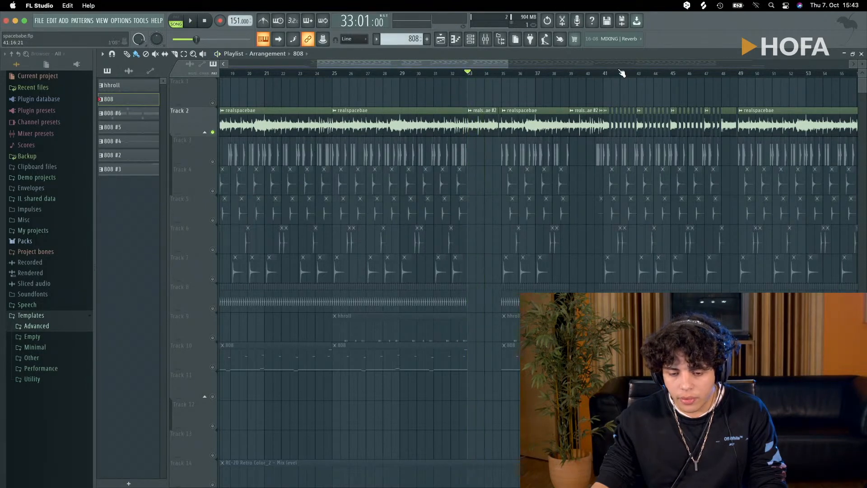
key(space)
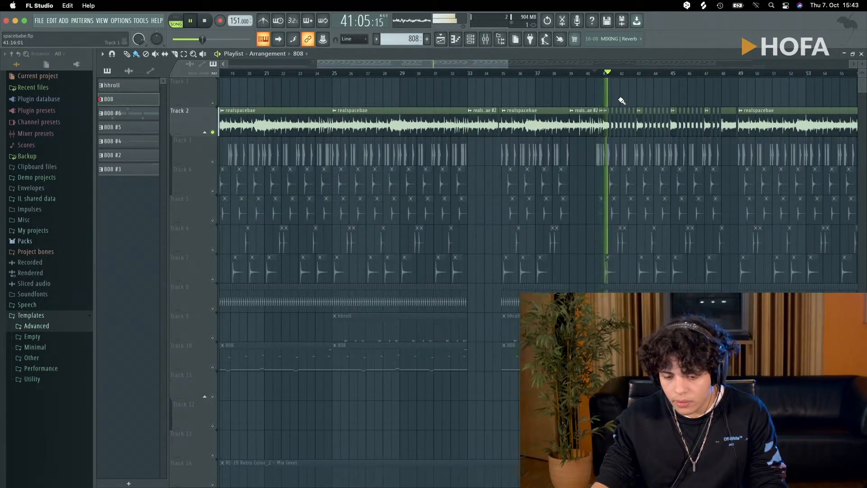
scroll(589, 136, down, 1)
scroll(589, 137, down, 3)
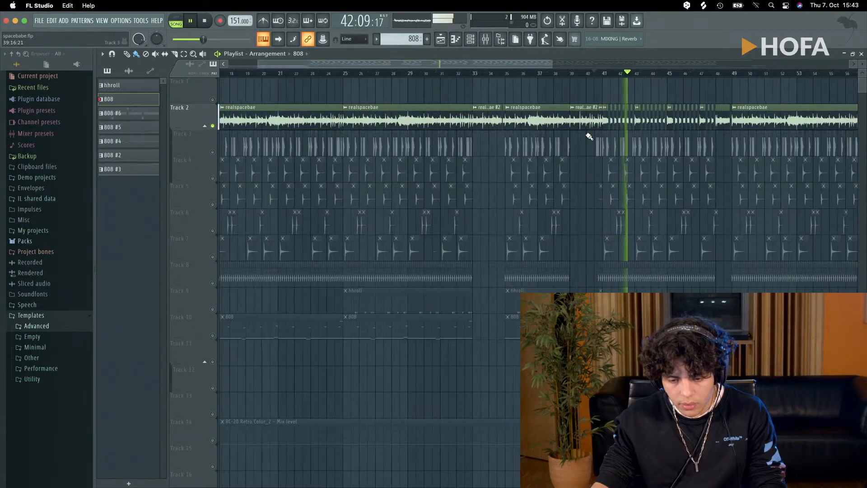
scroll(581, 140, down, 2)
key(space)
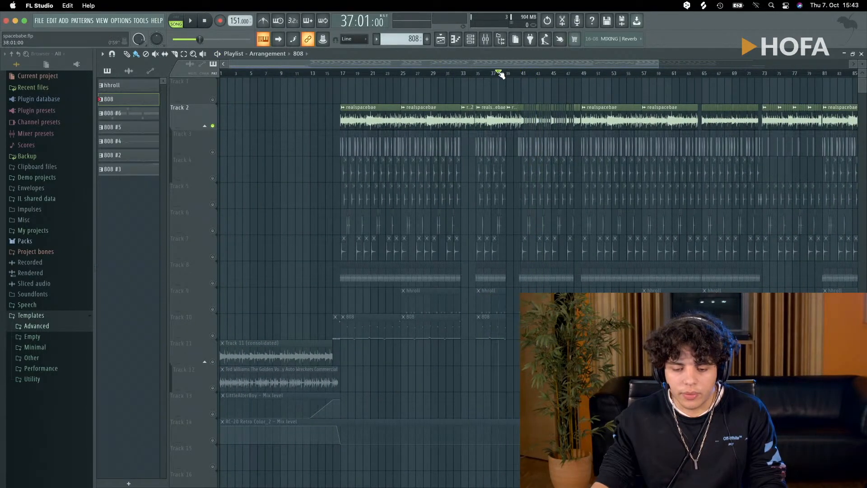
- Play the chopped sample section on Track 2 from bar 65 and stop playback
scroll(519, 103, down, 3)
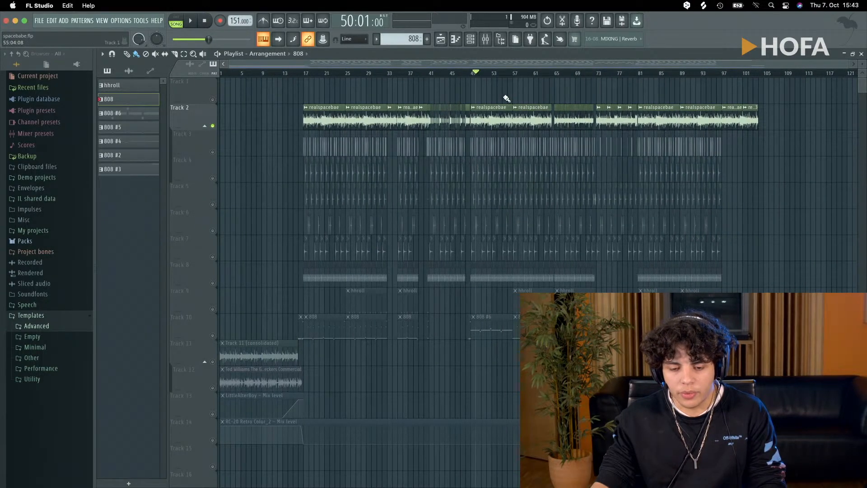
scroll(542, 127, up, 8)
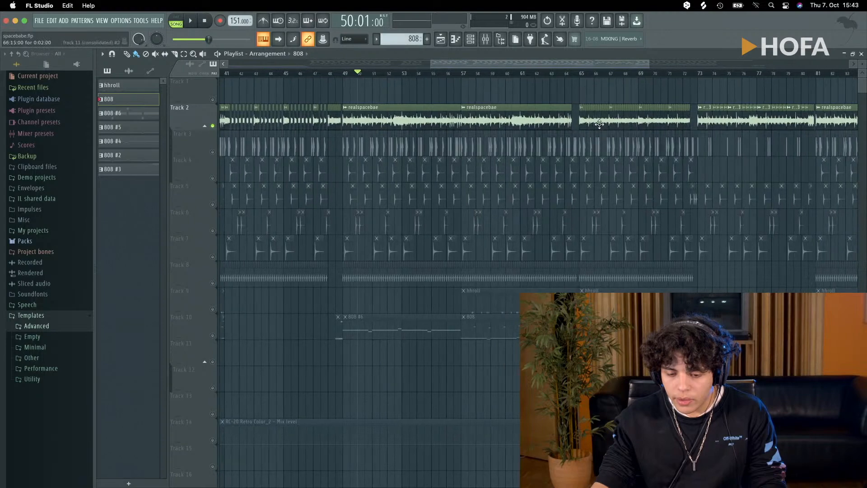
scroll(584, 77, up, 6)
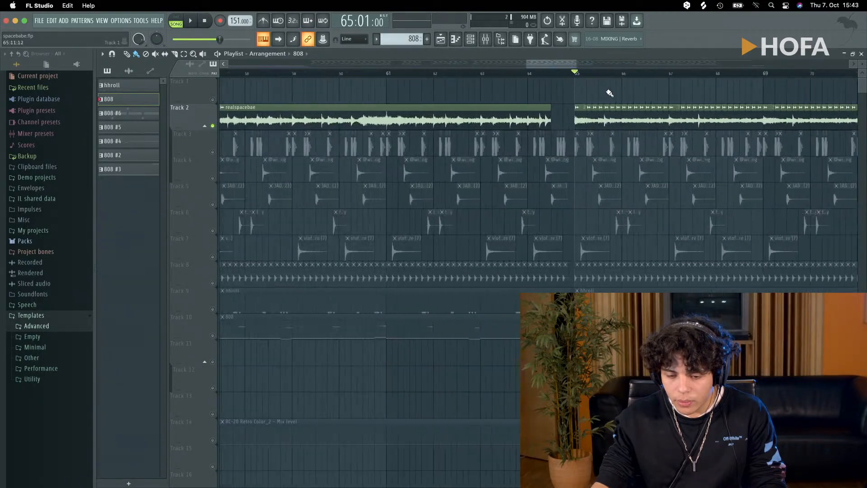
key(space)
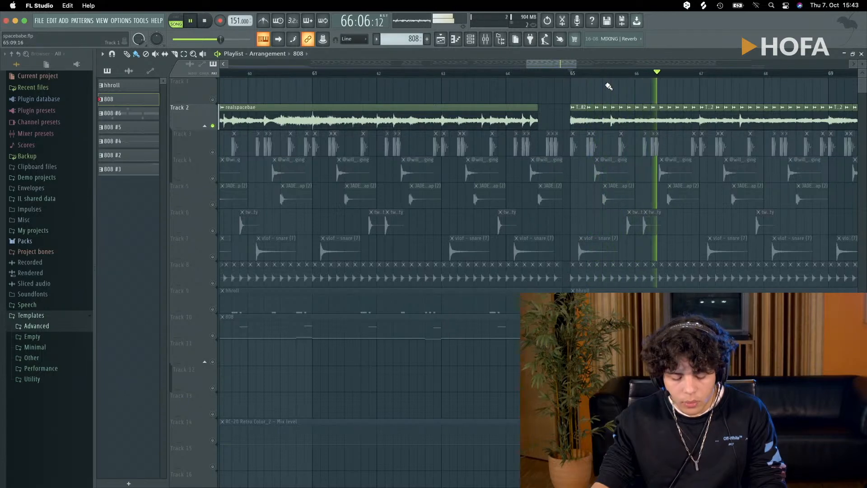
scroll(605, 87, down, 2)
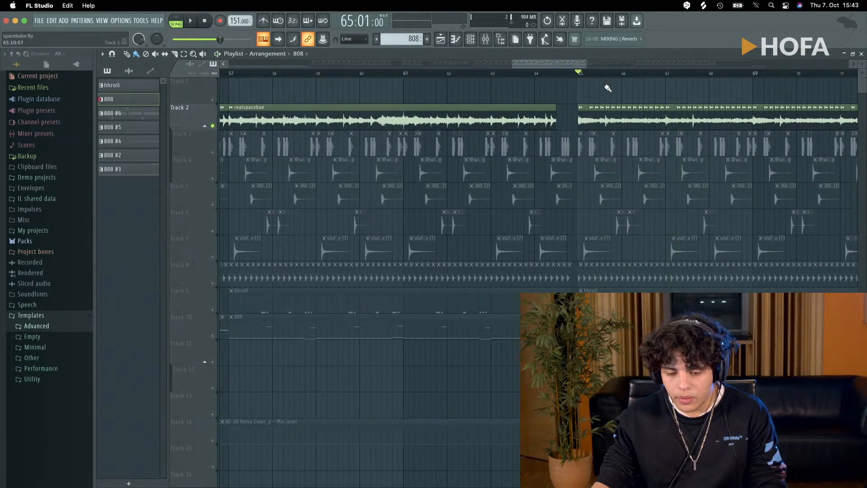
- Replay the Track 2 chops from bar 65 to about bar 69 and stop playback
scroll(592, 100, down, 5)
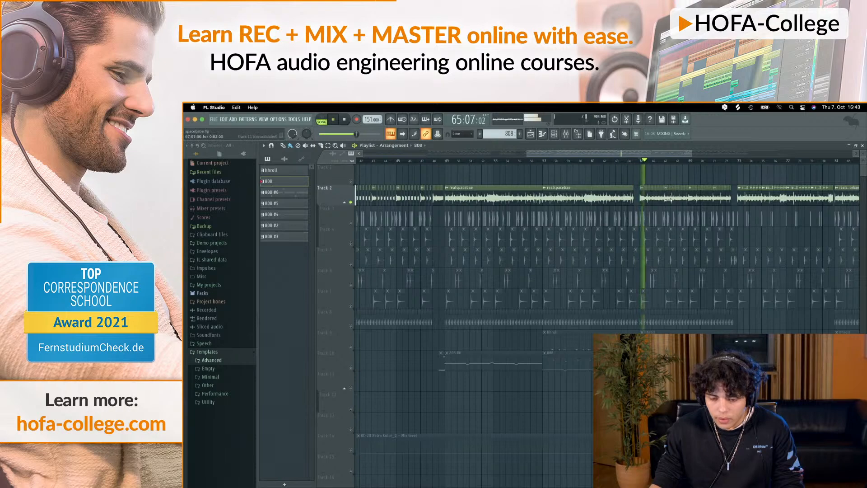
scroll(669, 203, up, 5)
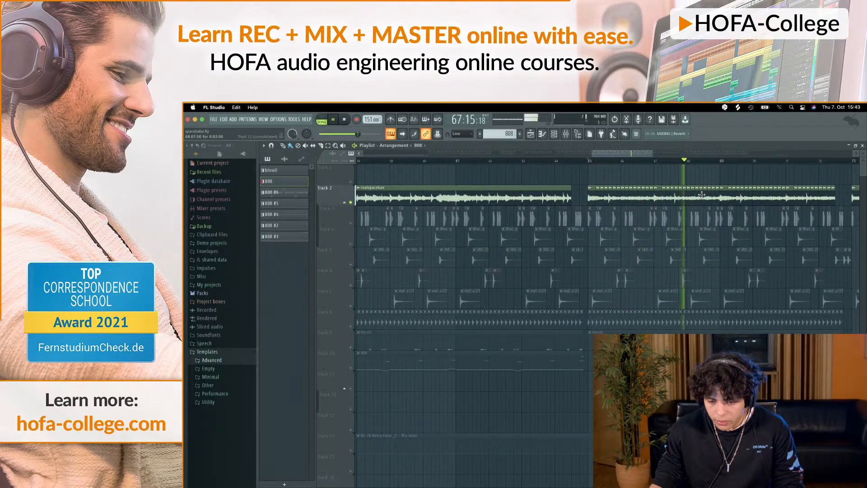
scroll(699, 192, down, 5)
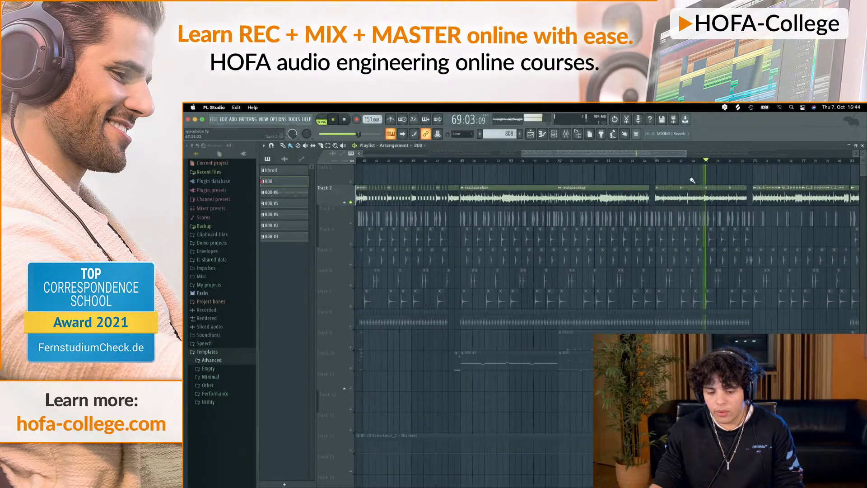
click(688, 179)
key(space)
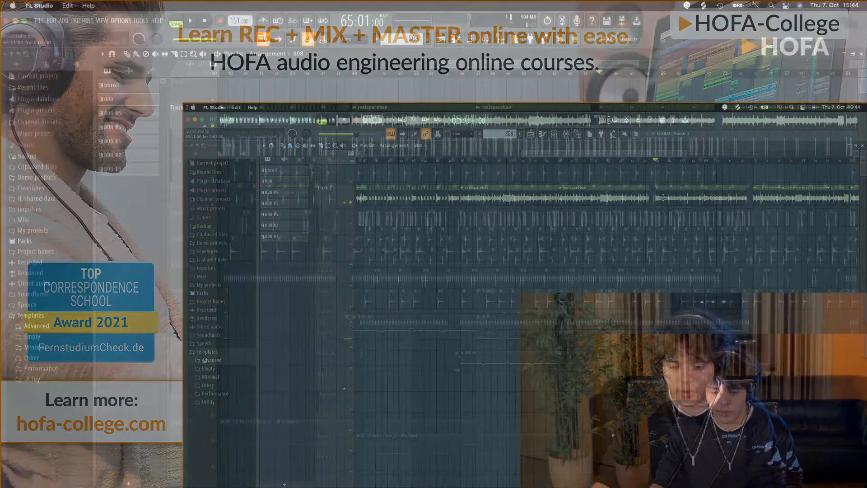
- Examine the short sample slices on Track 2 around bar 65 up close and briefly play them once more
scroll(658, 198, up, 8)
scroll(601, 120, up, 1)
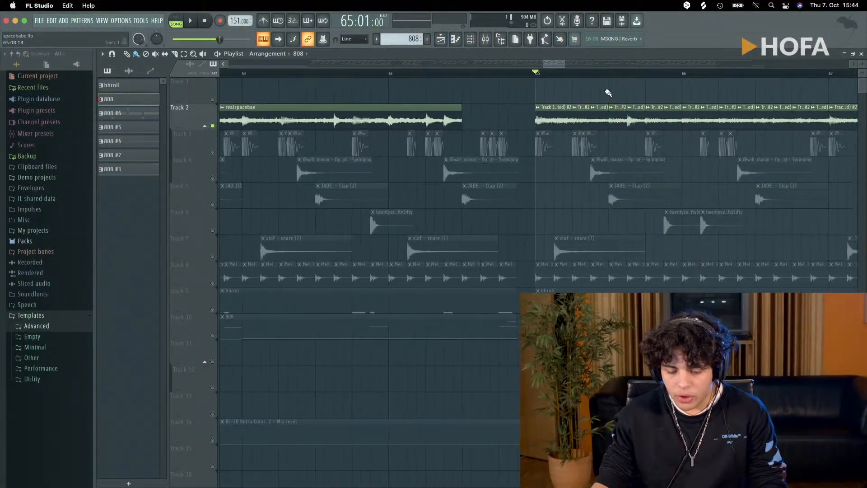
scroll(573, 160, down, 10)
scroll(567, 159, up, 7)
scroll(565, 159, up, 4)
scroll(566, 161, down, 10)
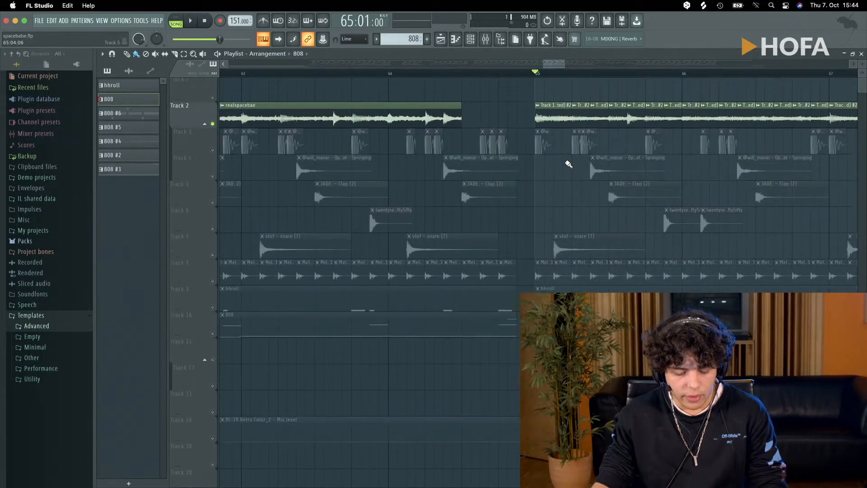
scroll(567, 163, down, 1)
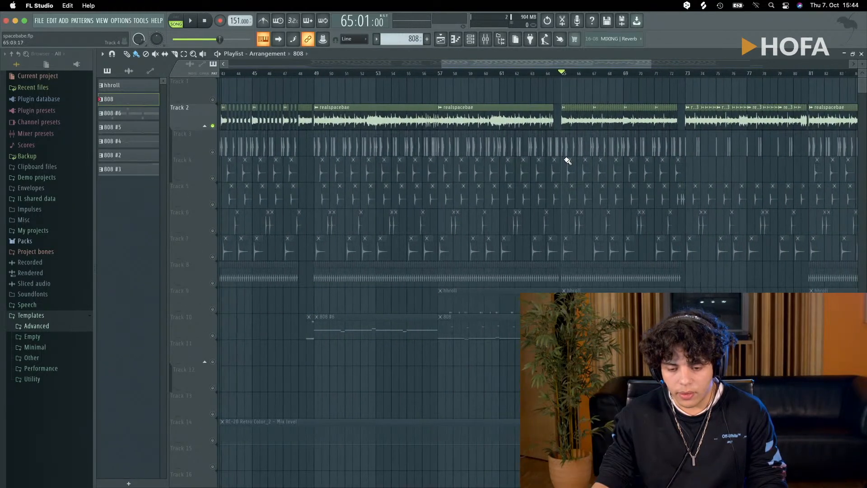
key(space)
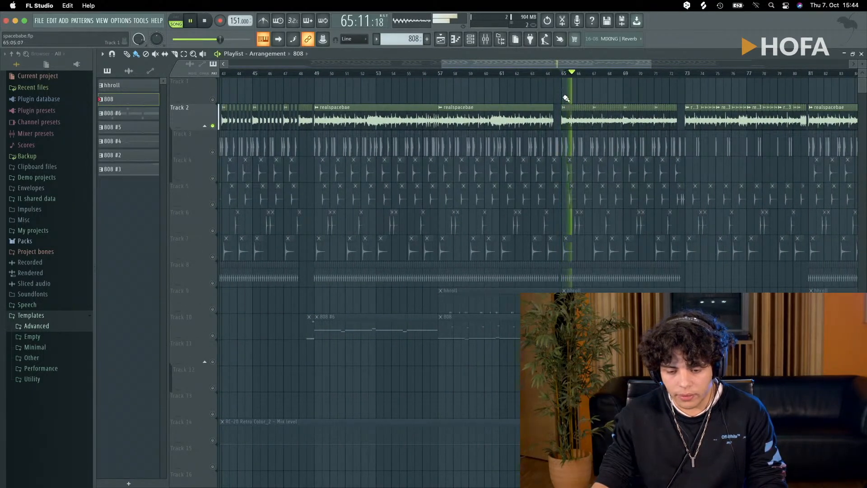
key(space)
- End the solo of Track 2 while leaving it muted, play from bar 17, and mute the 808 pattern on Track 10
scroll(344, 190, down, 8)
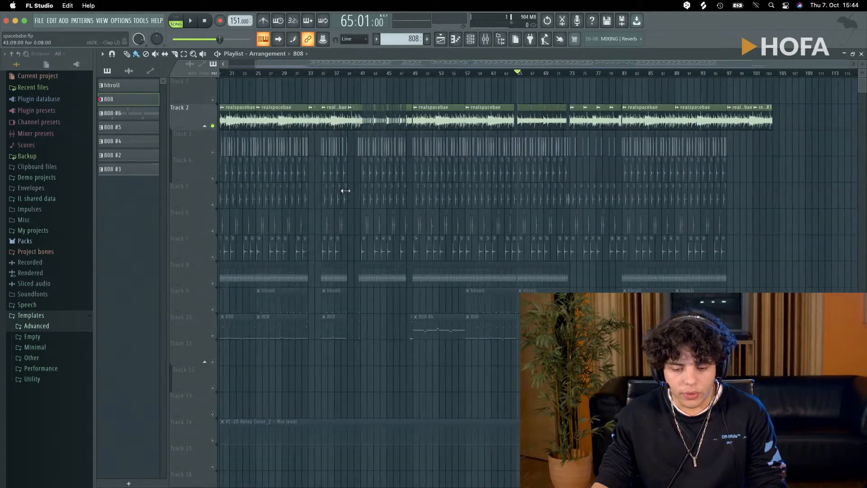
scroll(239, 209, up, 8)
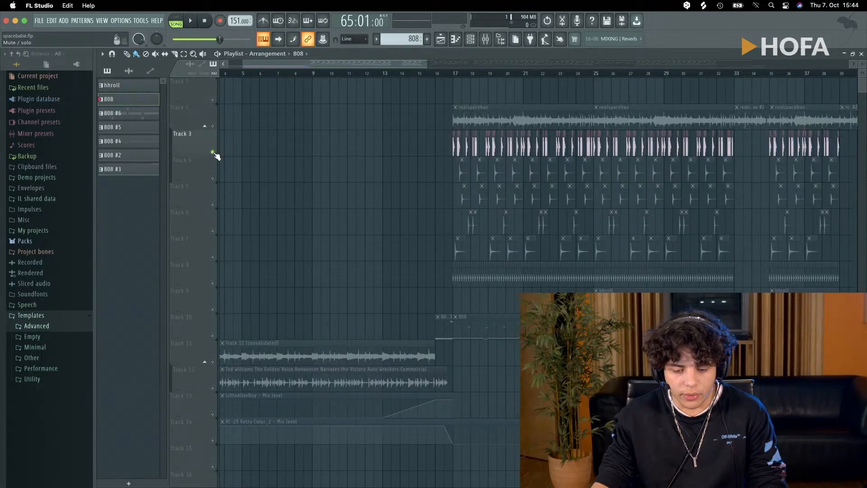
right_click(212, 152)
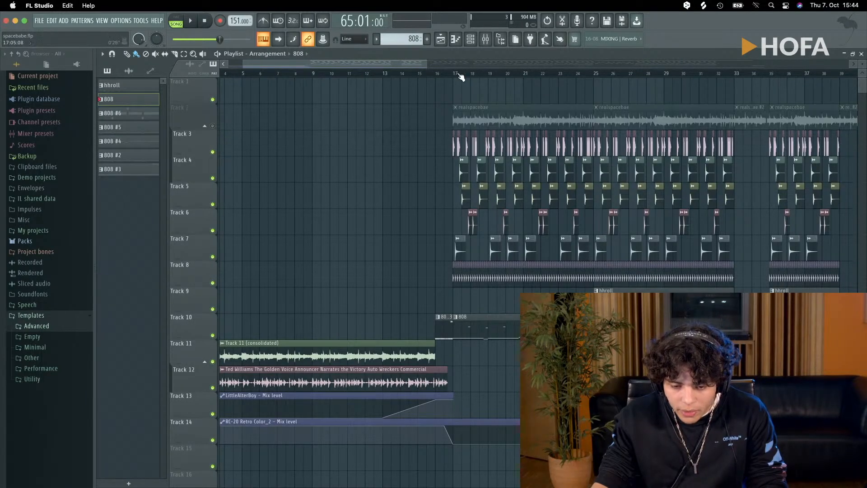
key(space)
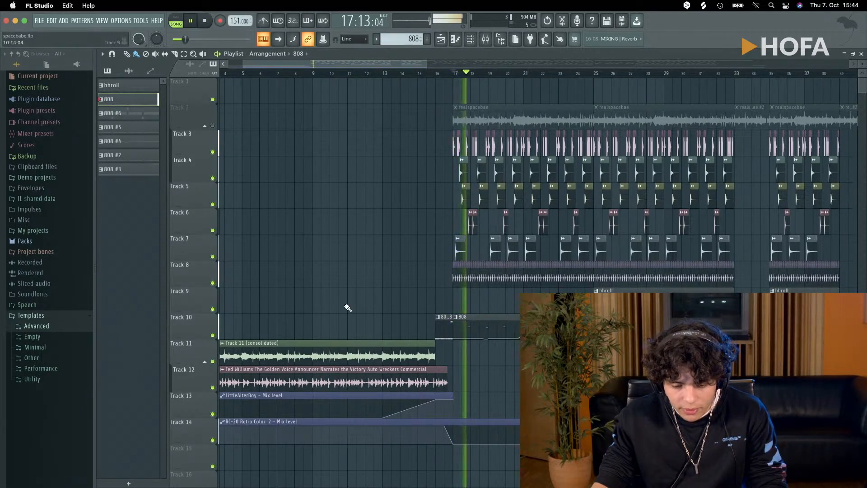
click(213, 335)
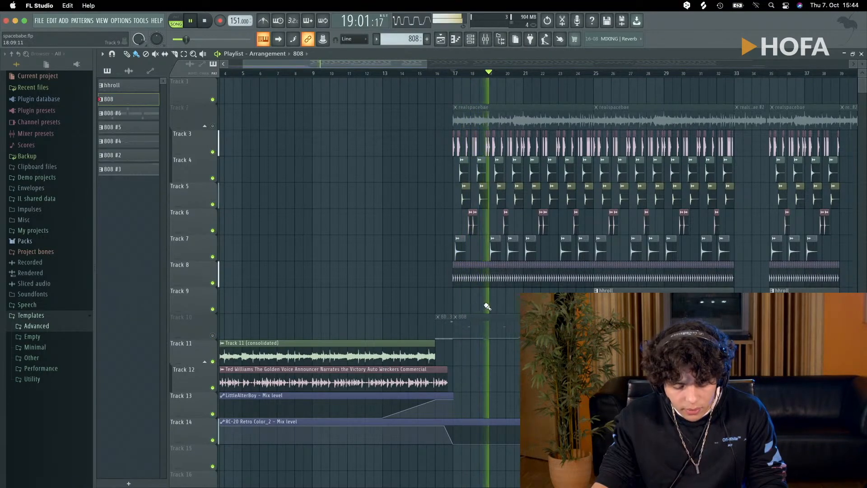
- Listen to the drum tracks from bar 17 until the hhroll pattern enters at bar 25, and stop playback
scroll(489, 311, up, 1)
scroll(519, 305, up, 6)
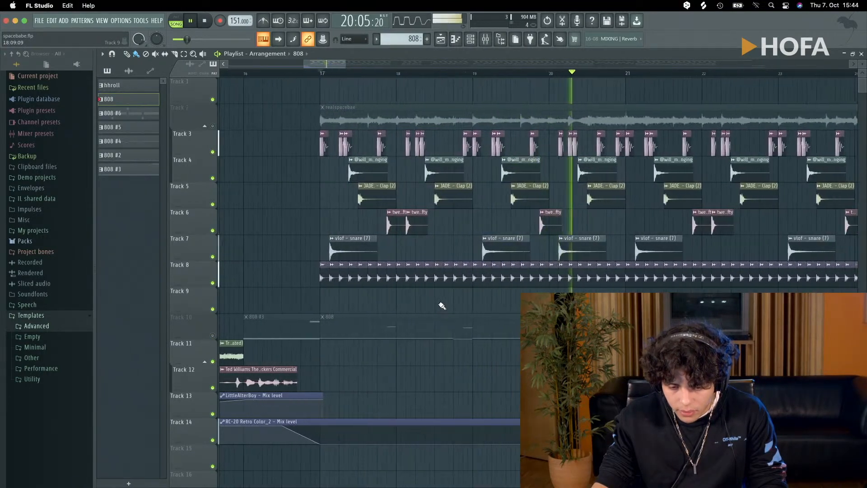
scroll(442, 306, down, 2)
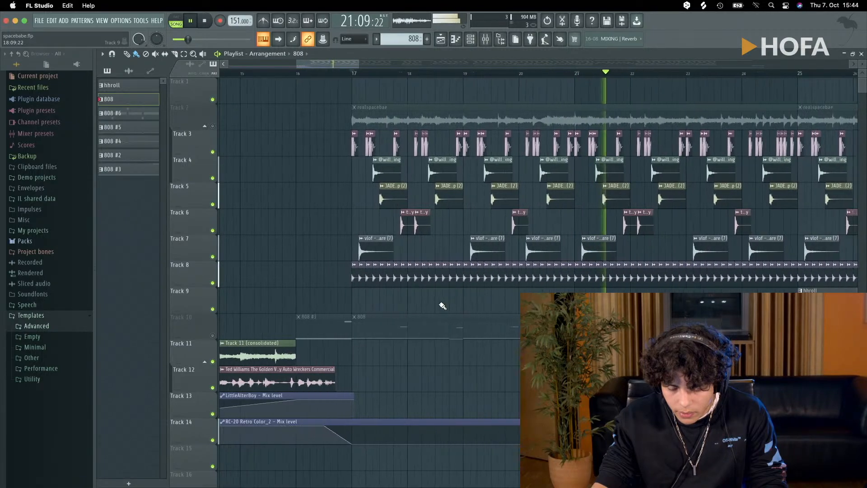
scroll(442, 306, down, 4)
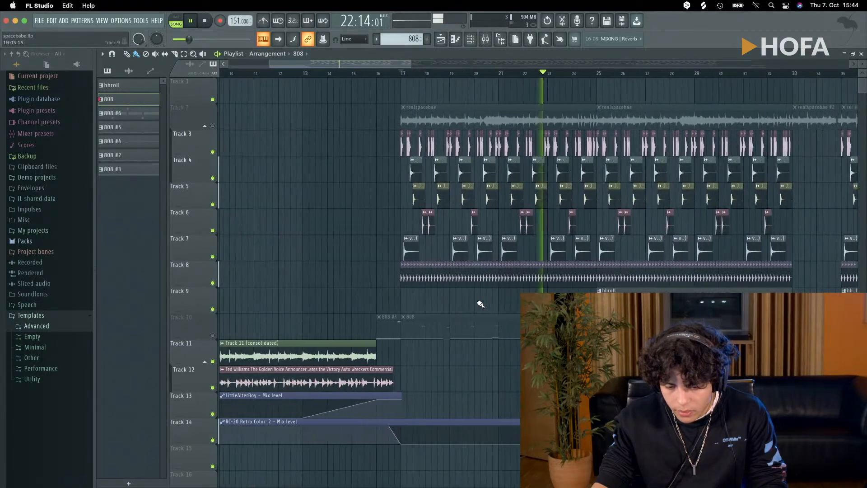
scroll(625, 291, up, 5)
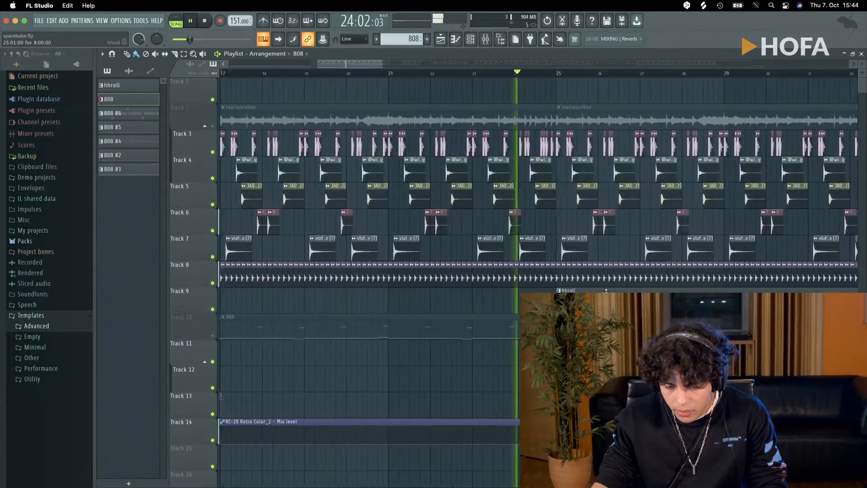
scroll(600, 292, down, 10)
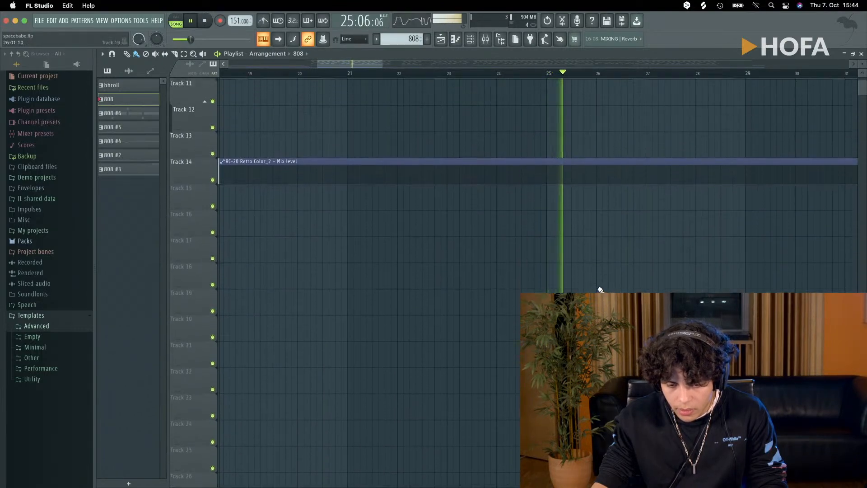
scroll(598, 291, up, 9)
scroll(597, 289, up, 1)
key(space)
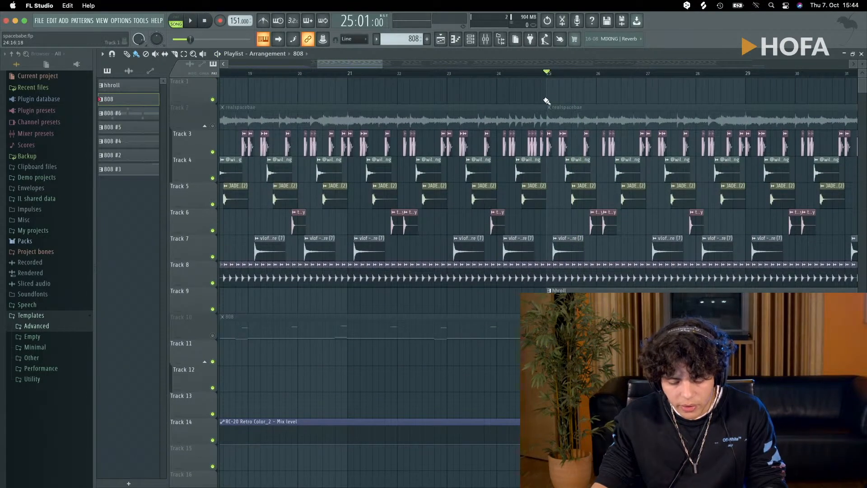
- Open the mixer, bring the first insert tracks into view, and play the drums from bar 25
key(F9)
click(486, 41)
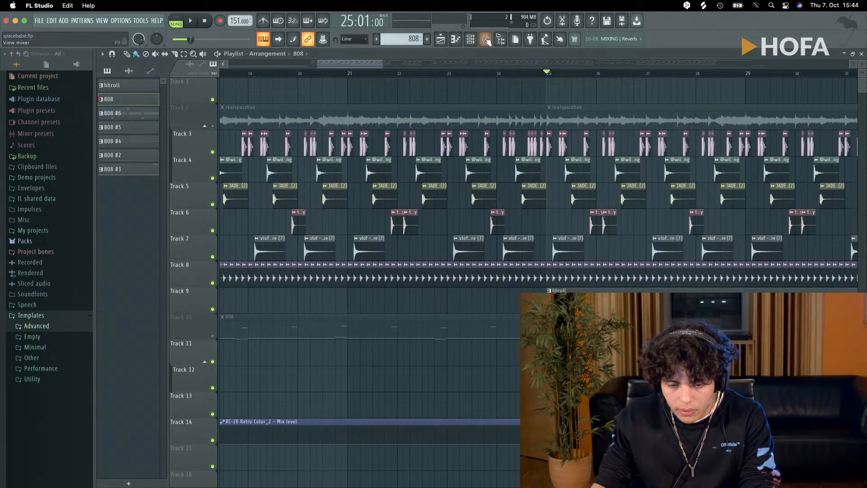
click(486, 40)
click(619, 92)
key(space)
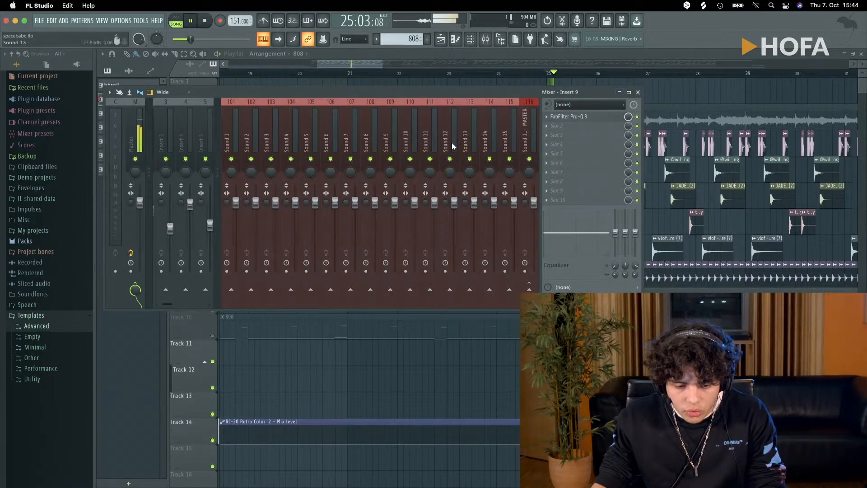
scroll(191, 138, up, 2)
drag(217, 167, 282, 167)
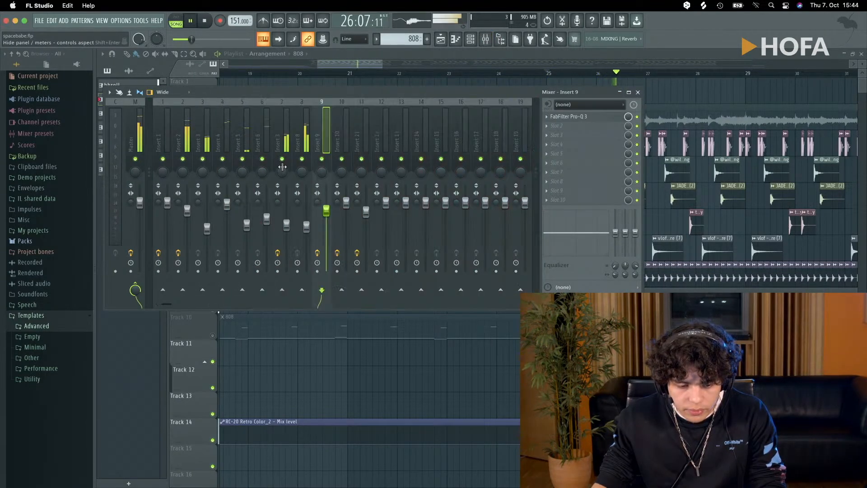
- Check the effect slots of the drum mixer tracks one by one, from Insert 8 down to Insert 2
click(304, 146)
click(285, 146)
click(267, 144)
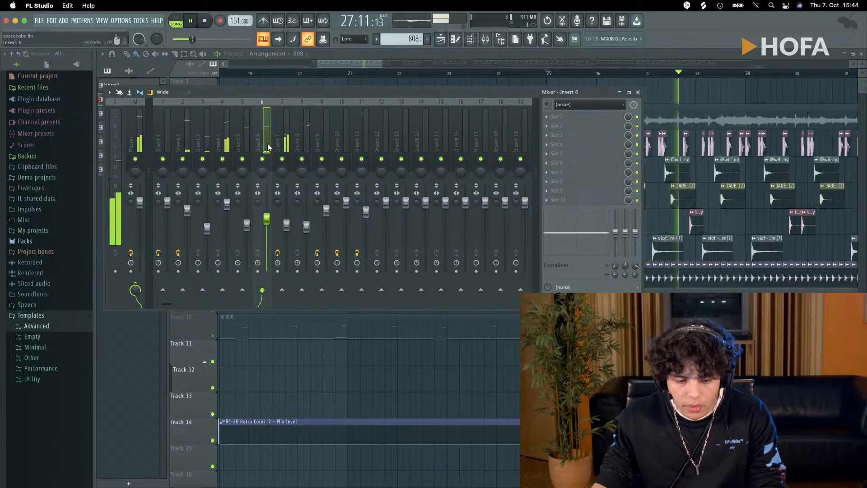
click(237, 144)
click(220, 144)
click(200, 143)
click(181, 142)
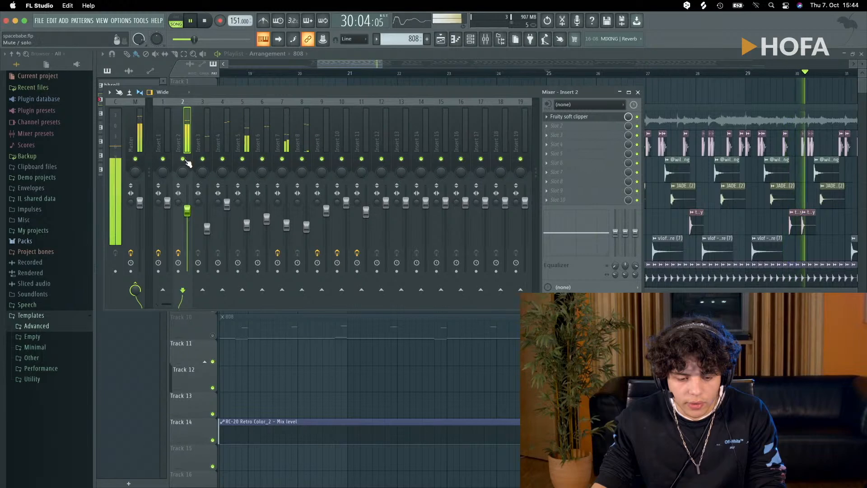
- Solo Insert 2 and view its Fruity soft clipper settings, closing the plugin and mixer when finished
right_click(183, 159)
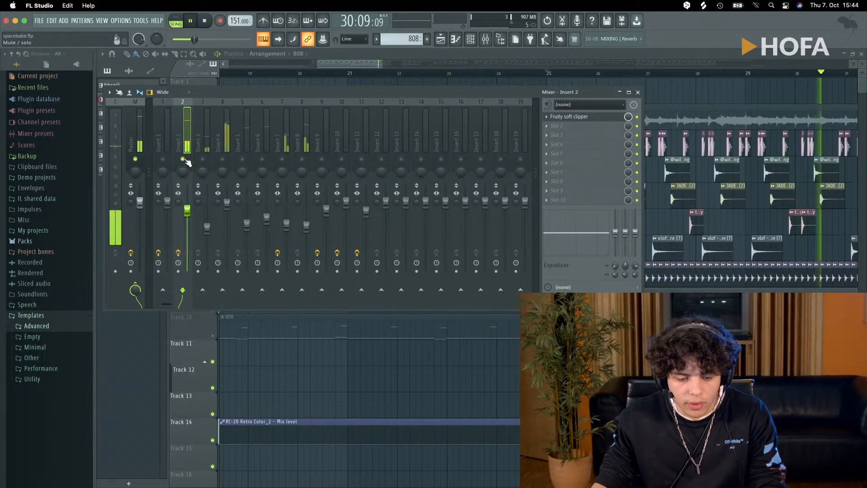
click(587, 117)
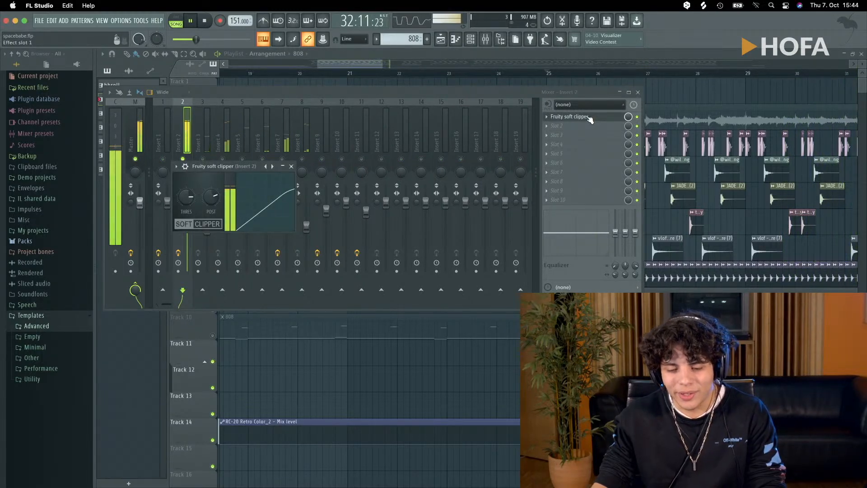
click(291, 167)
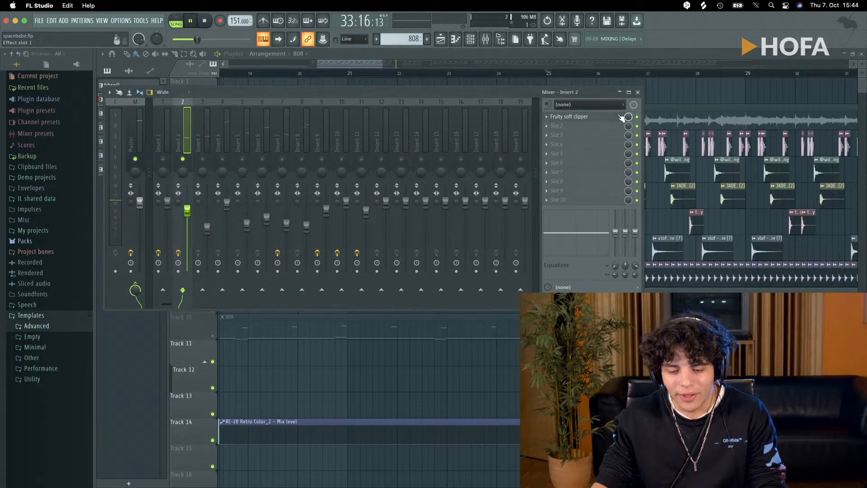
click(638, 92)
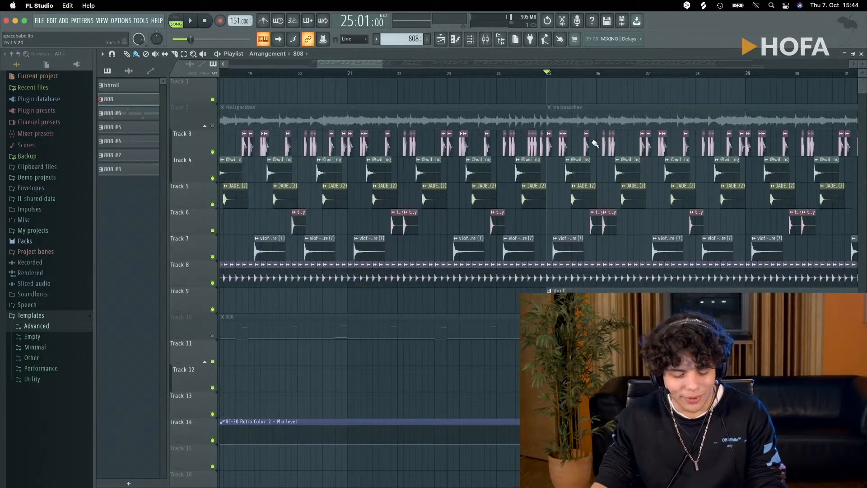
scroll(572, 201, down, 5)
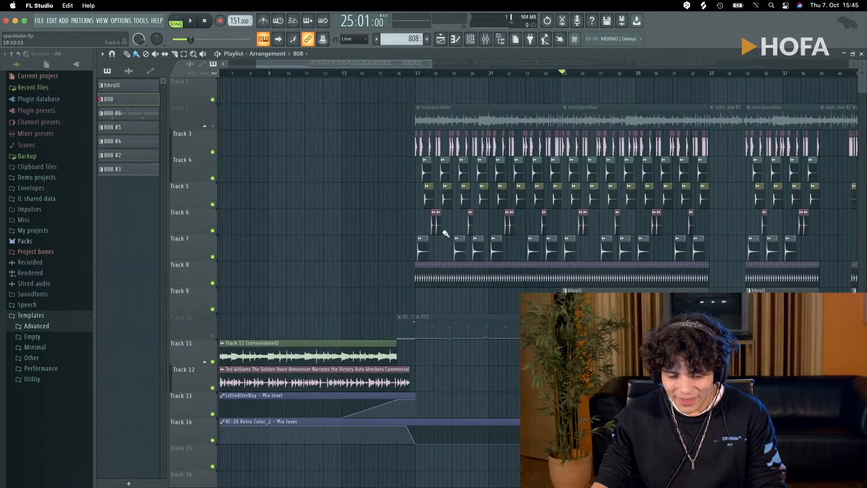
scroll(417, 234, up, 3)
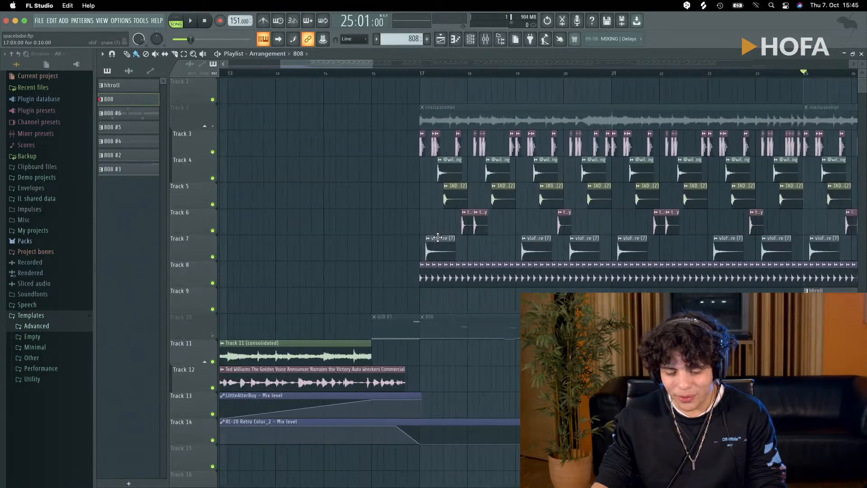
- Play the drums from bar 17 with the mixer open, stop, unsolo Insert 2, and close the mixer
scroll(451, 237, down, 3)
scroll(515, 244, up, 4)
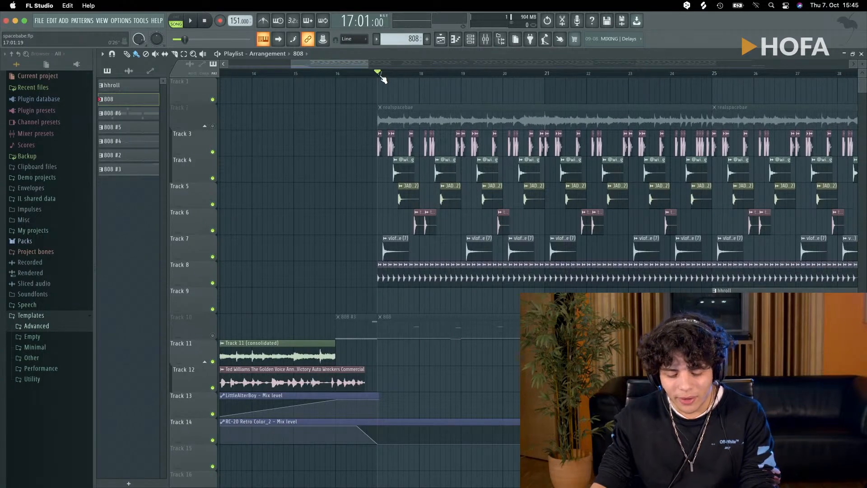
key(F9)
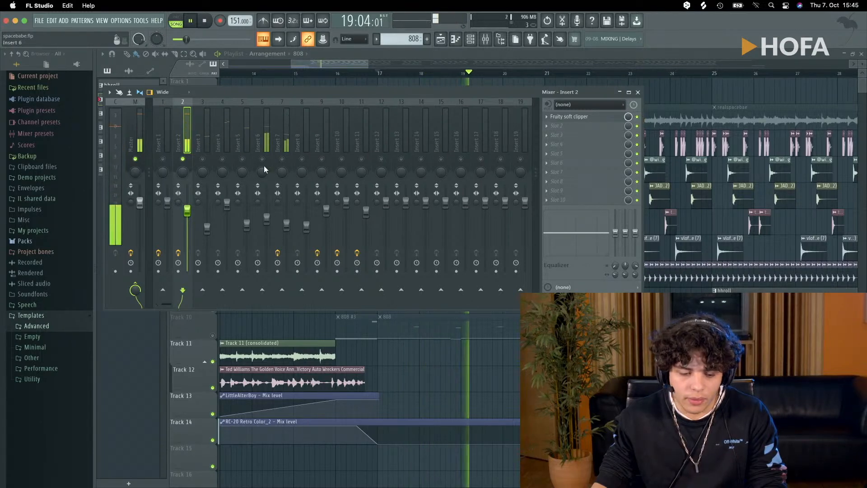
key(space)
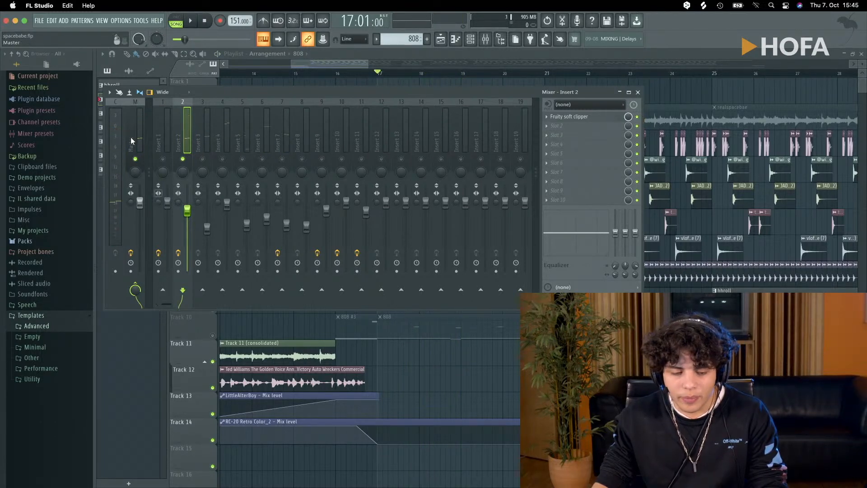
right_click(183, 159)
key(F9)
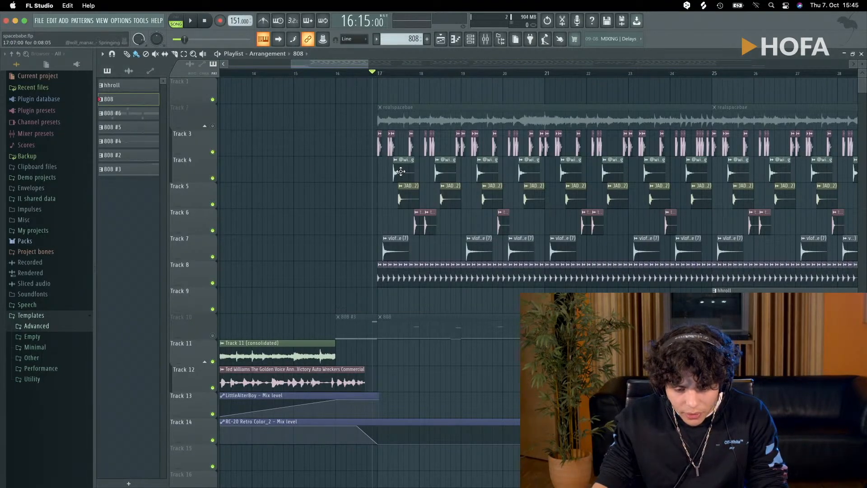
- Solo the hi-hat clips on Track 8 and listen to them briefly from bar 17
ctrl+scroll(401, 171, up, 10)
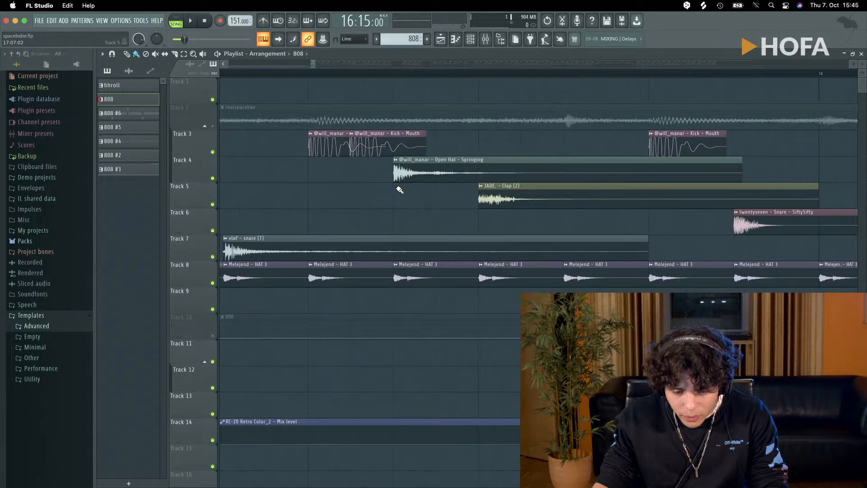
ctrl+scroll(351, 199, down, 4)
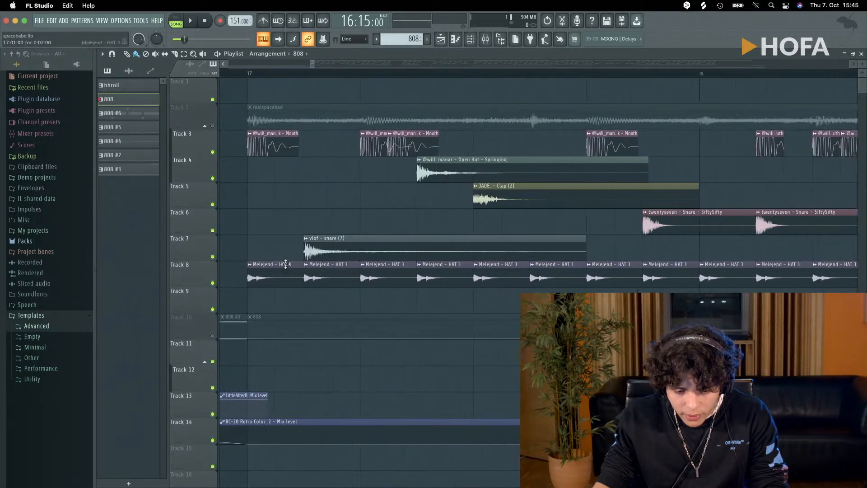
ctrl+scroll(285, 264, up, 3)
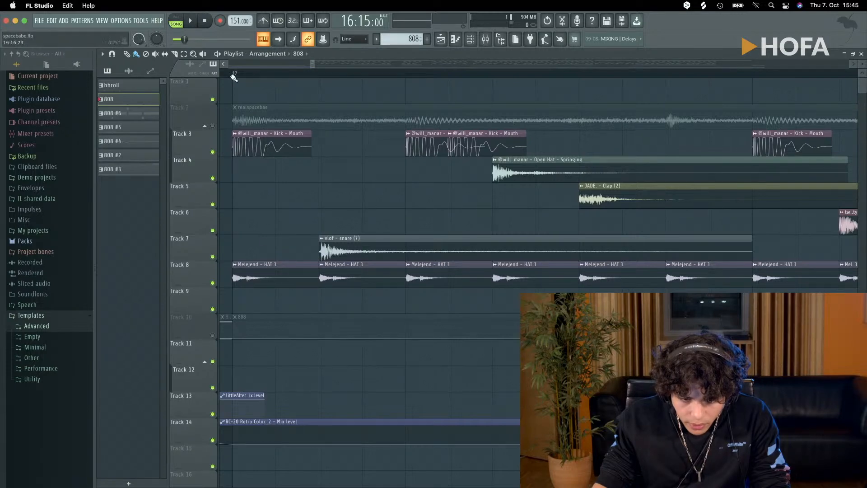
key(space)
ctrl+click(213, 282)
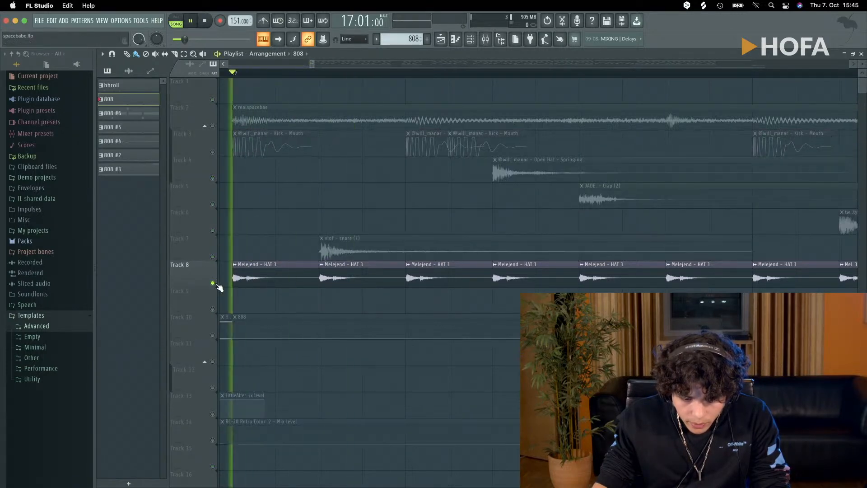
key(space)
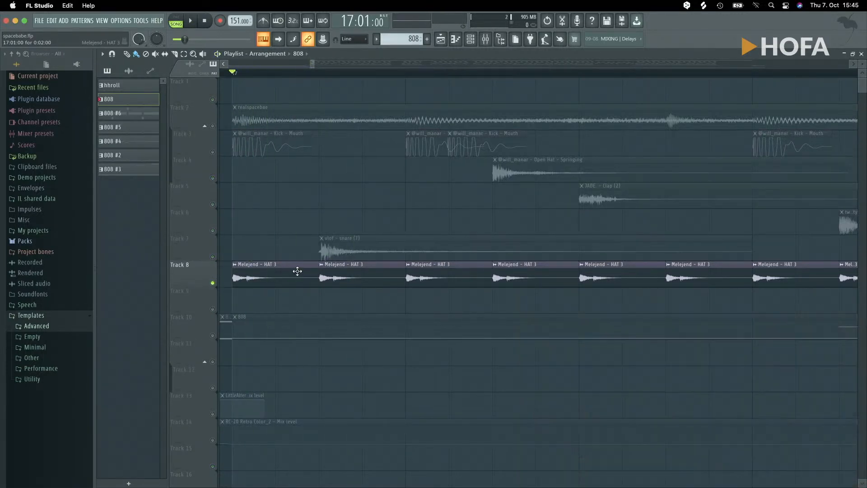
- Solo the snare on Track 7, listen to its hit in bar 20, and unsolo the track
ctrl+scroll(253, 289, down, 5)
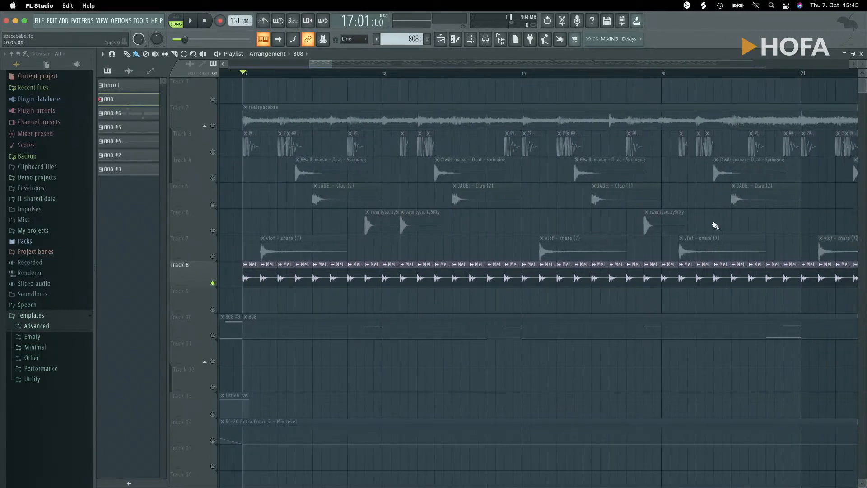
ctrl+scroll(715, 225, up, 6)
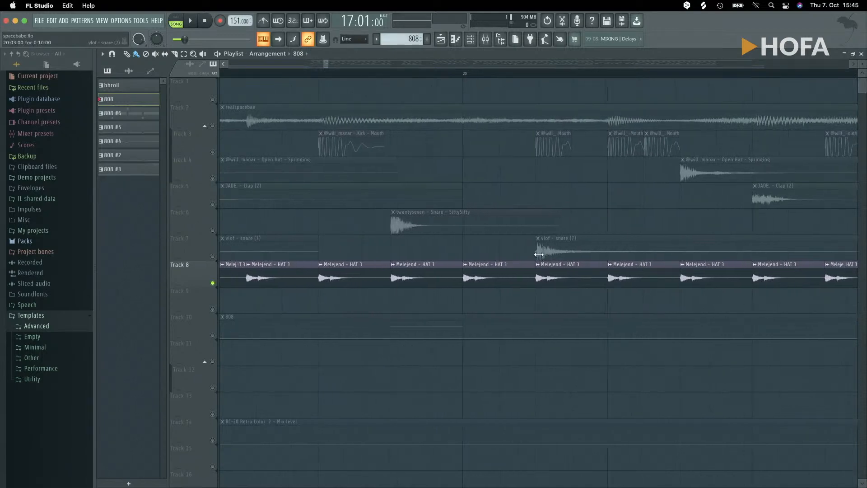
ctrl+scroll(539, 254, up, 2)
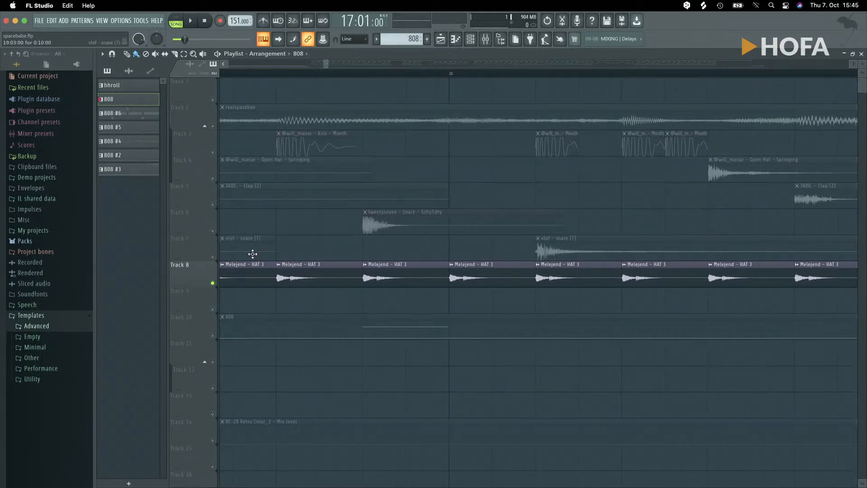
right_click(206, 259)
click(183, 248)
right_click(212, 257)
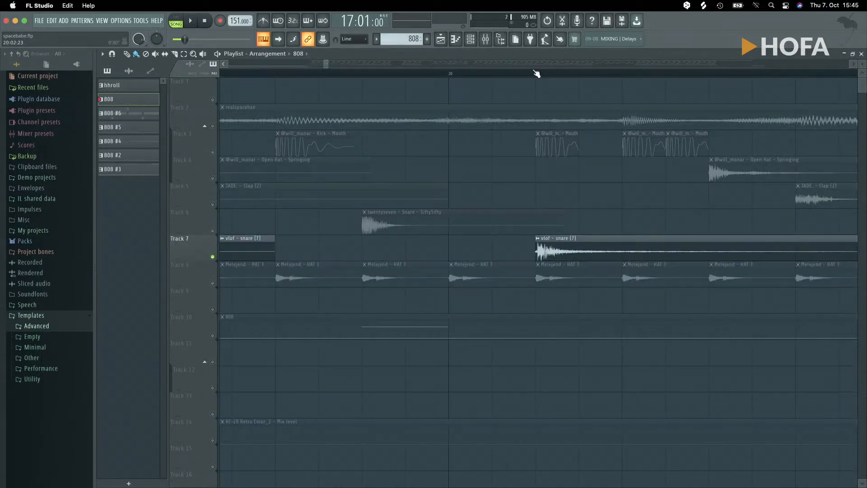
key(space)
key(space)
key(space)
key(space)
key(space)
key(space)
key(space)
key(space)
key(space)
key(space)
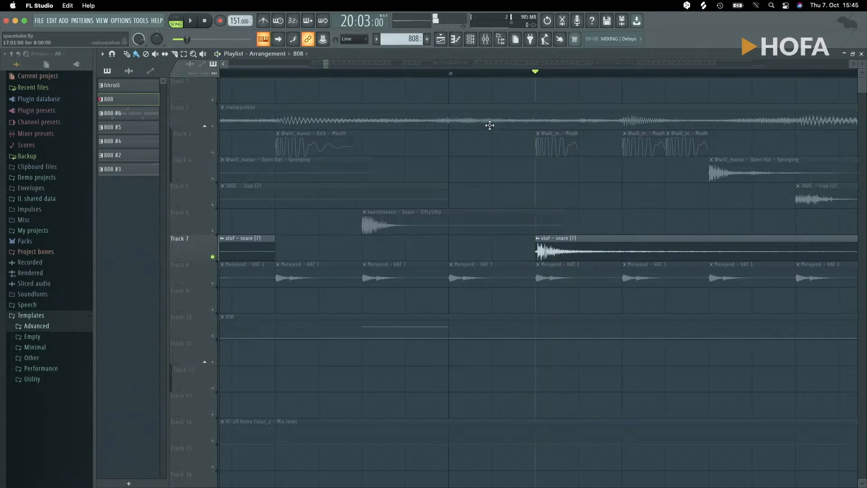
ctrl+scroll(480, 175, down, 6)
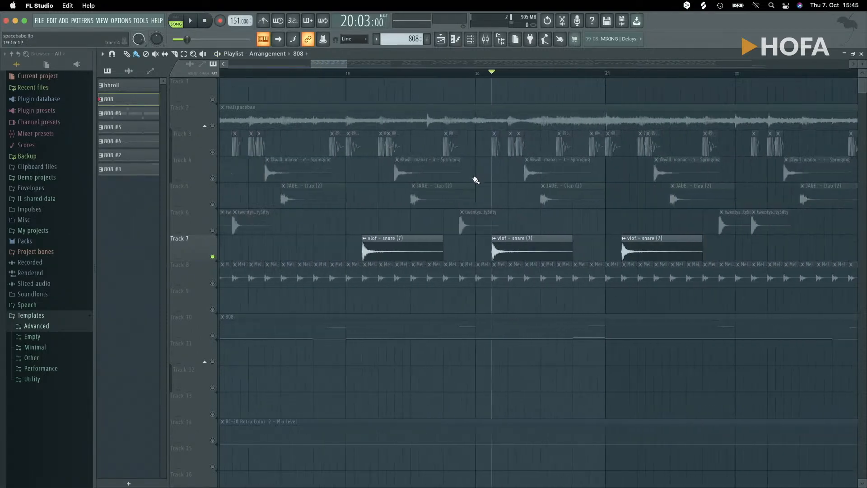
ctrl+scroll(284, 254, down, 2)
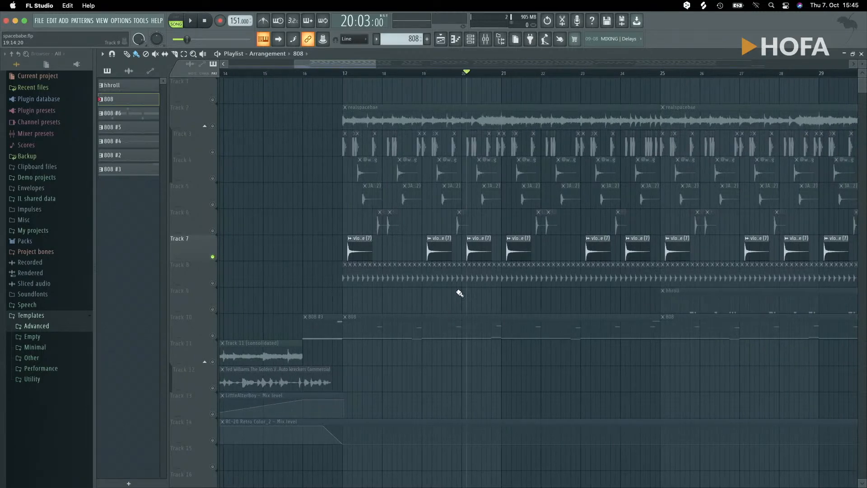
right_click(212, 257)
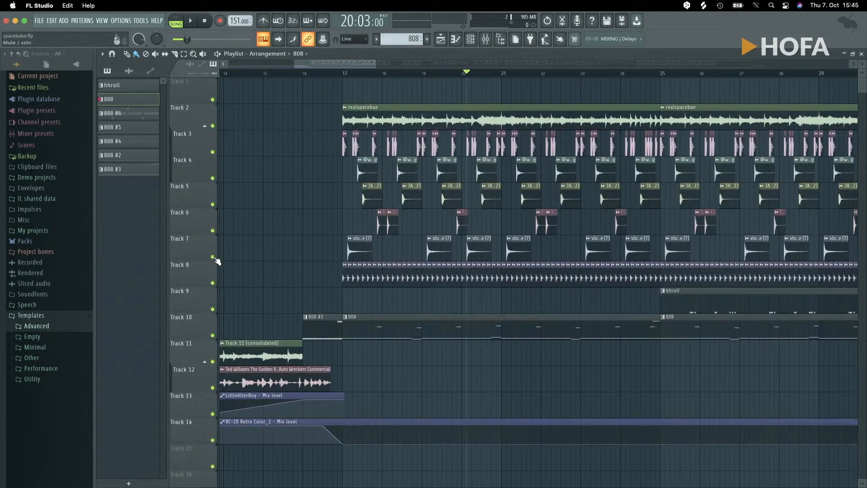
click(213, 126)
right_click(213, 310)
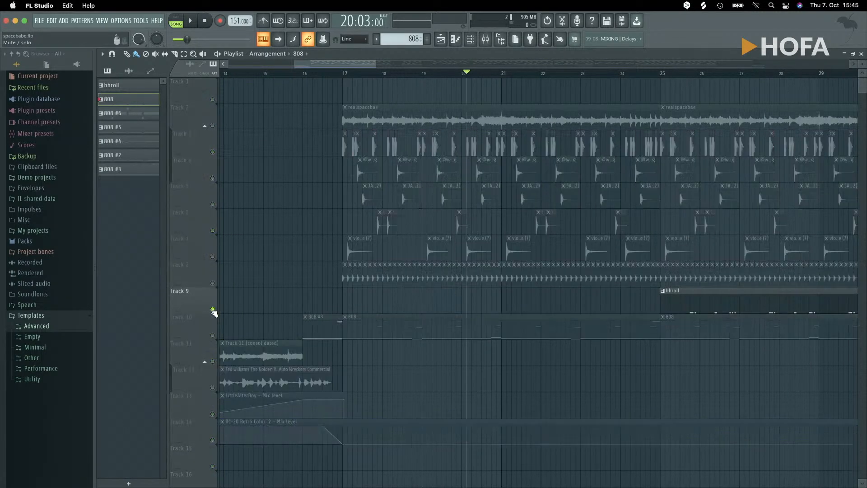
right_click(213, 309)
click(212, 310)
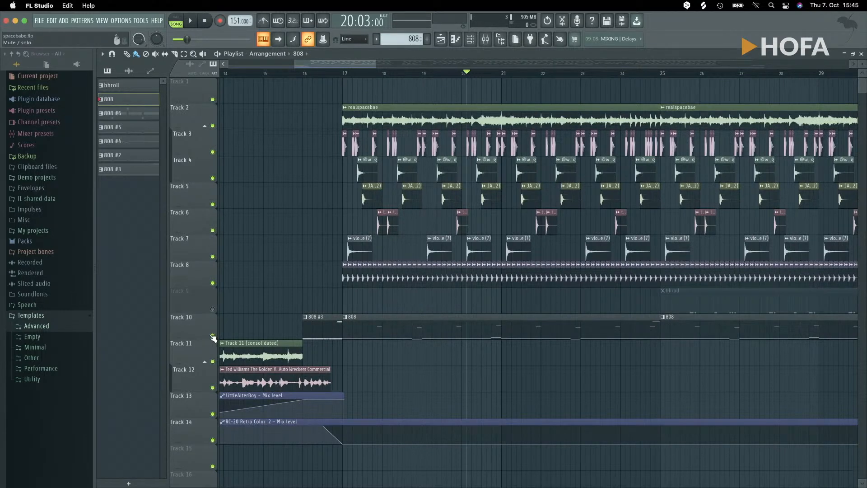
- Isolate the drum tracks from Track 8 up to Track 3, play them together, and stop
right_click(213, 284)
click(213, 257)
click(213, 231)
click(213, 205)
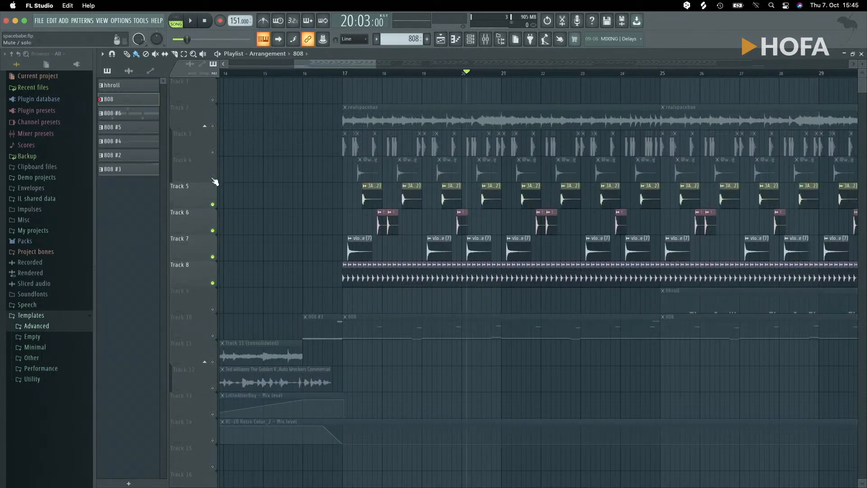
click(213, 178)
click(213, 152)
key(space)
key(space)
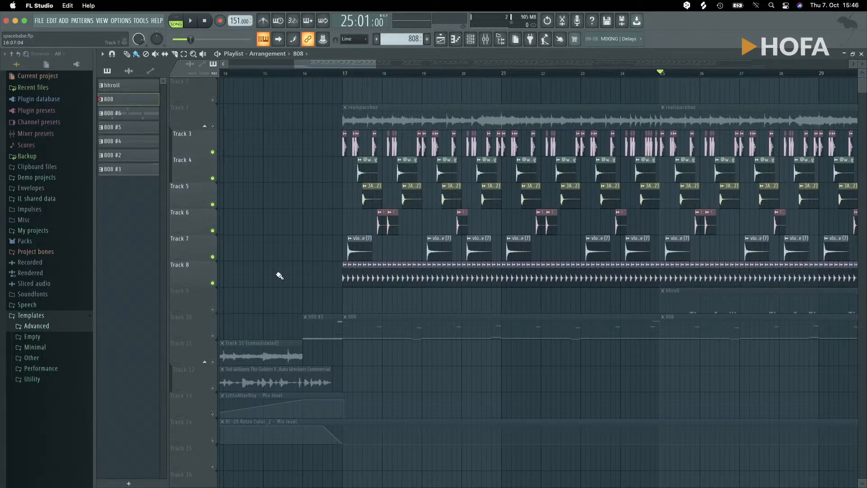
- Enable the hhroll pattern on Track 9 and listen to it with the drums from bar 25
click(214, 309)
key(space)
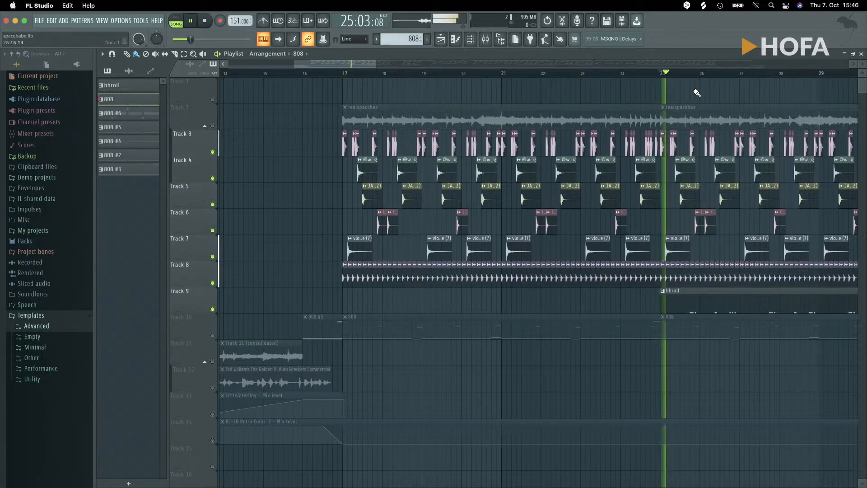
key(space)
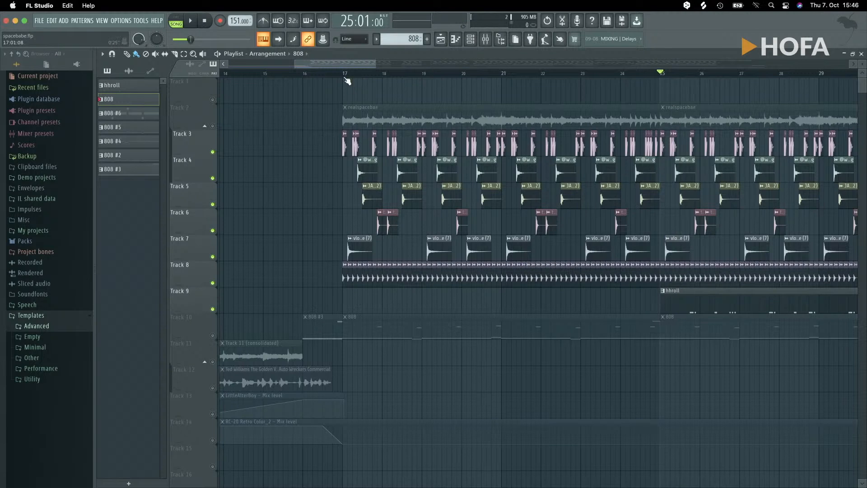
- Solo the hi-hats on Track 8, play them from bars 17 and 25, and add the hhroll pattern on Track 9
right_click(214, 283)
key(space)
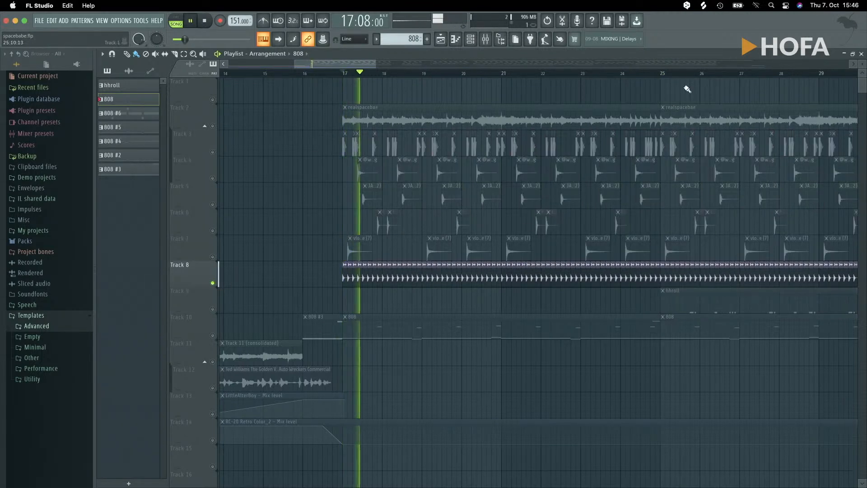
click(664, 74)
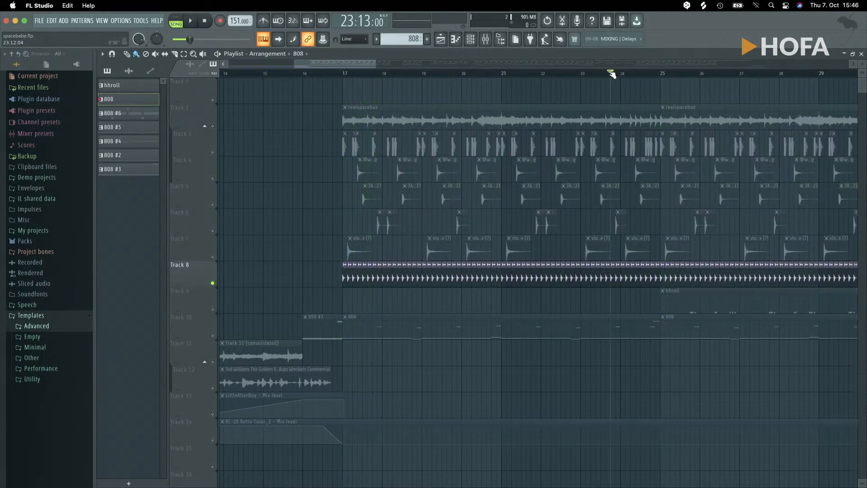
drag(348, 61, 389, 63)
key(space)
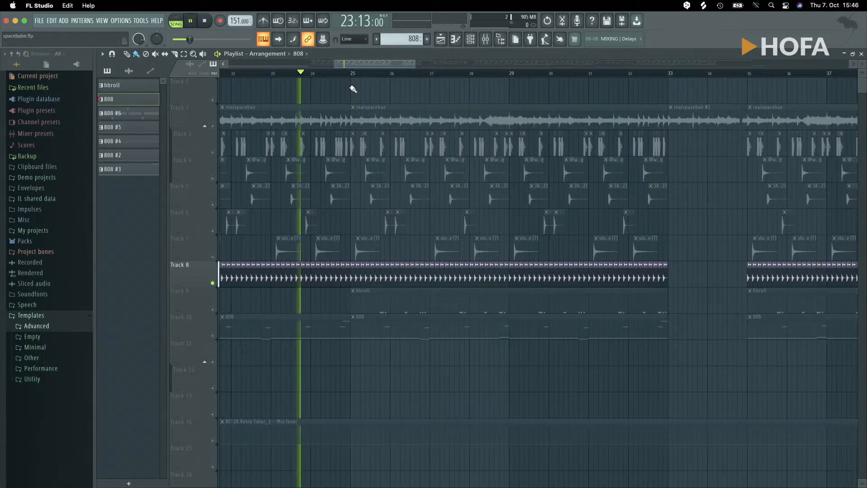
click(213, 309)
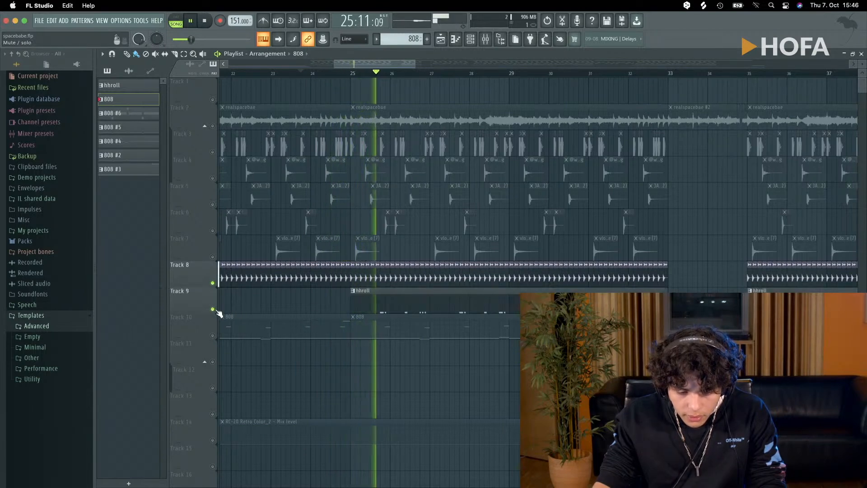
- Open the hhroll pattern in the piano roll, examine its hi-hat roll notes up close, and close it
double_click(361, 300)
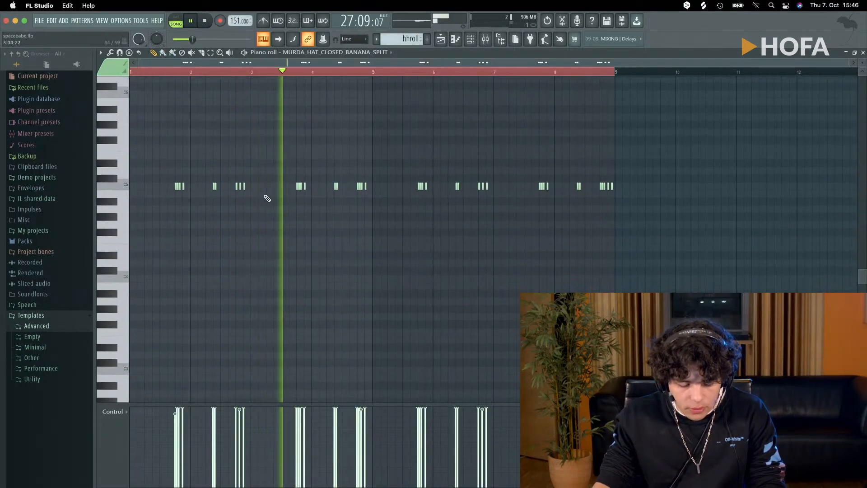
scroll(253, 176, up, 8)
scroll(435, 201, up, 3)
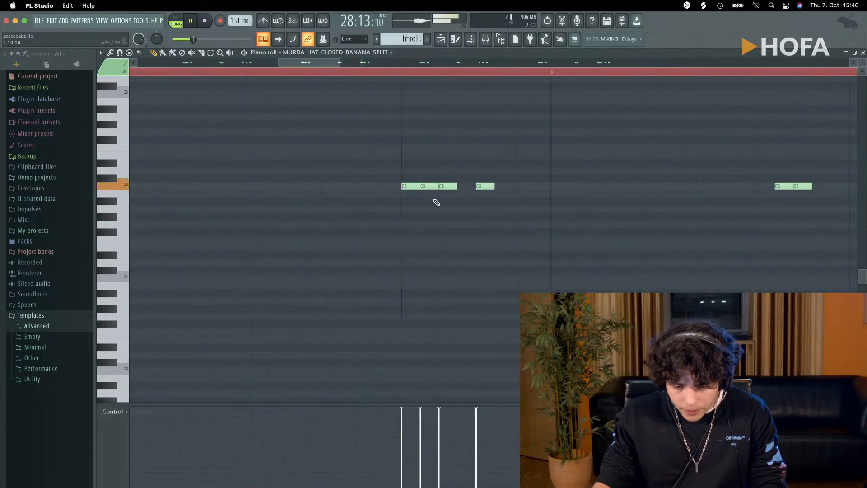
scroll(434, 200, down, 4)
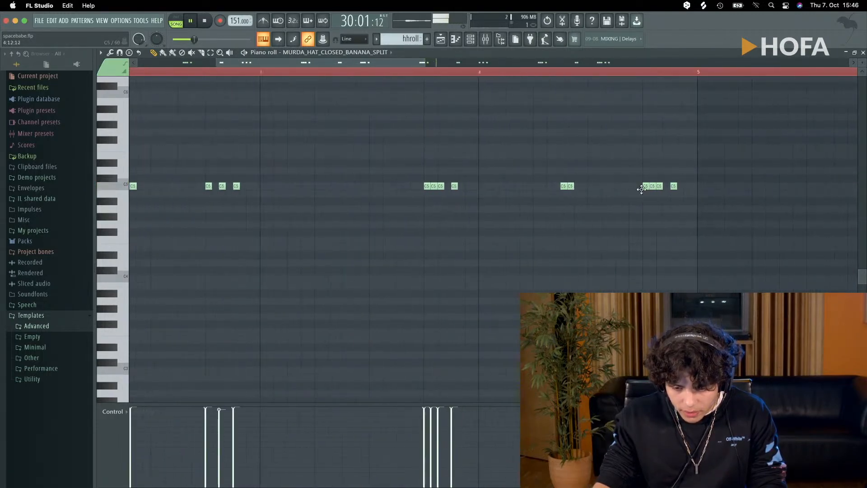
scroll(645, 198, up, 4)
scroll(637, 199, down, 8)
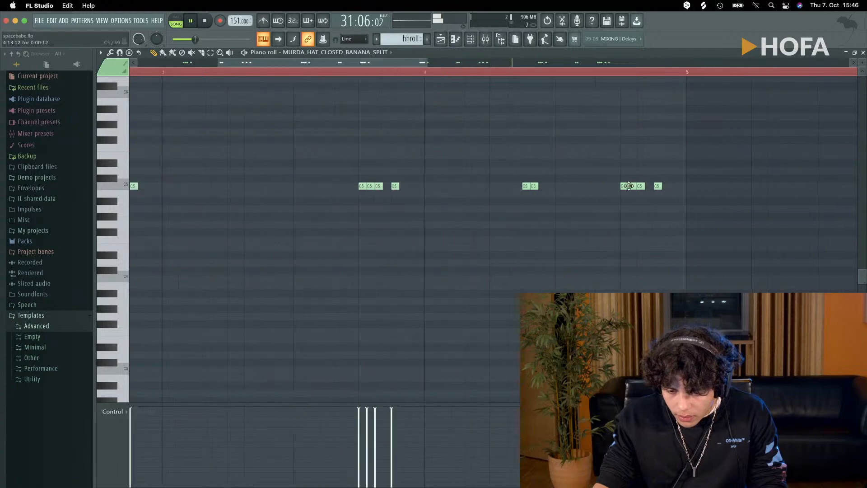
scroll(441, 209, up, 8)
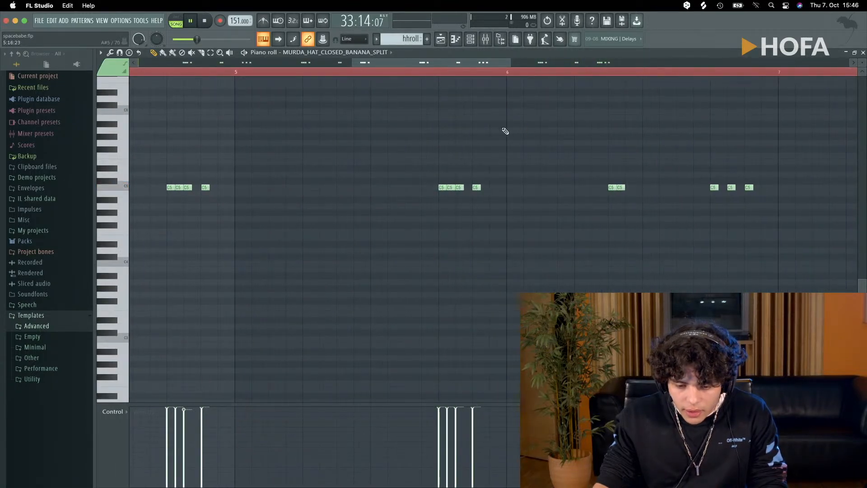
scroll(443, 190, up, 4)
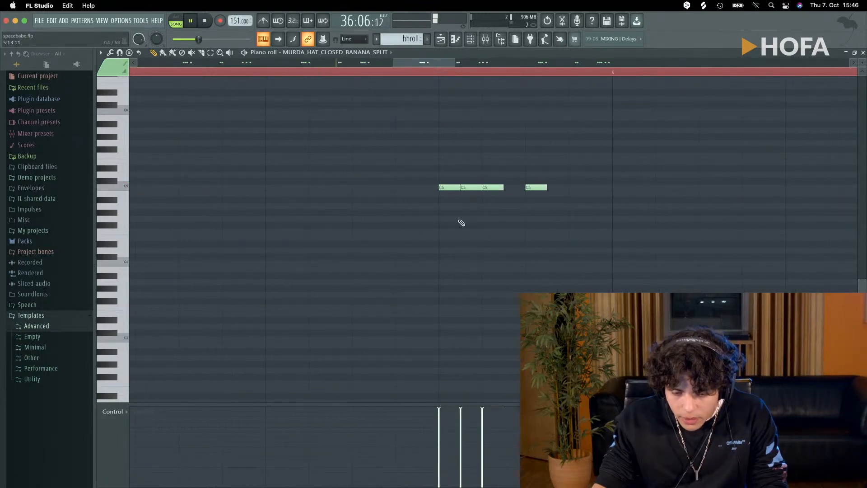
scroll(461, 222, down, 8)
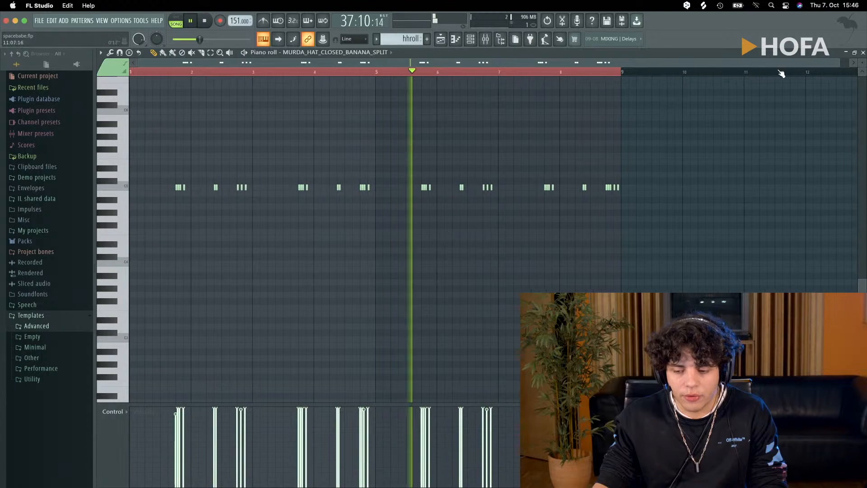
click(862, 53)
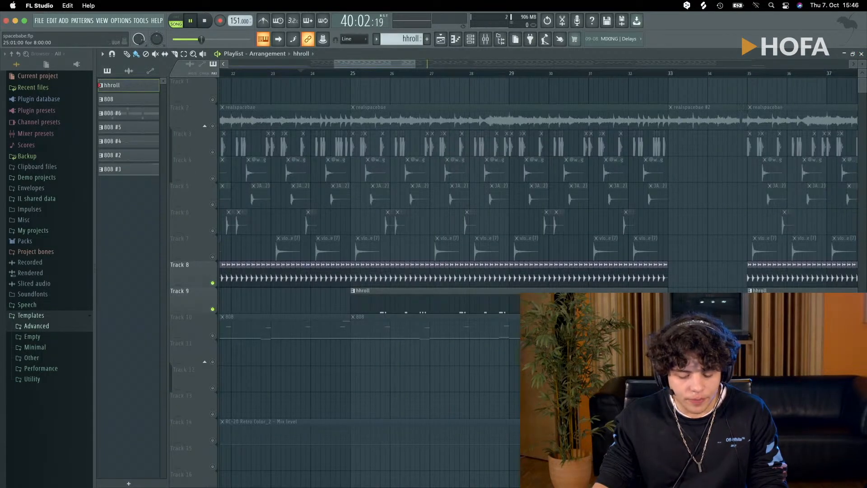
- Unsolo the hi-hat tracks, solo the realspacebae melody on Track 2, and listen to it from bar 17
scroll(452, 369, down, 6)
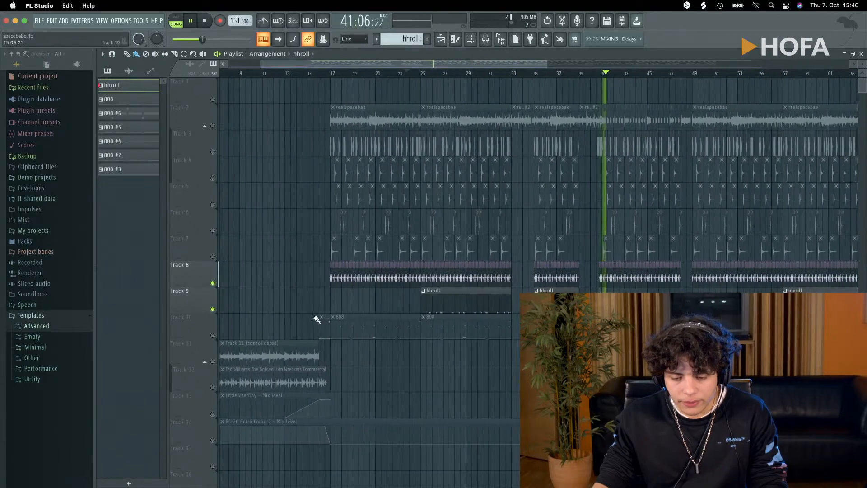
ctrl+click(214, 283)
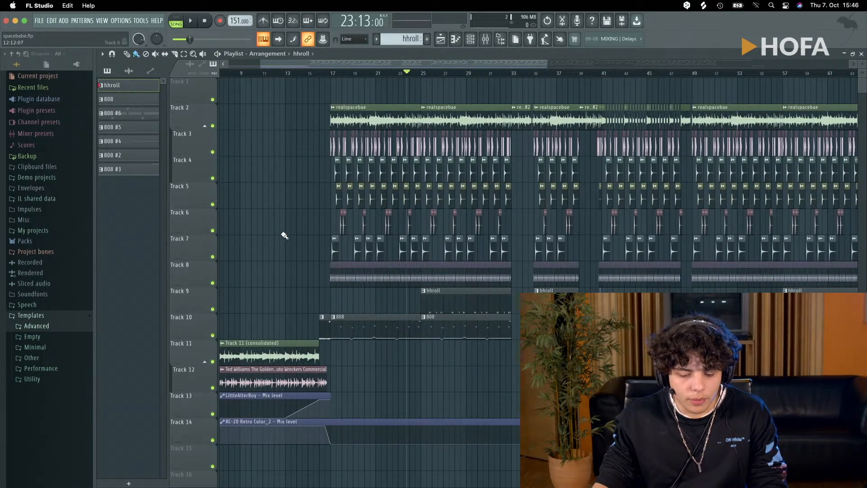
scroll(313, 120, up, 5)
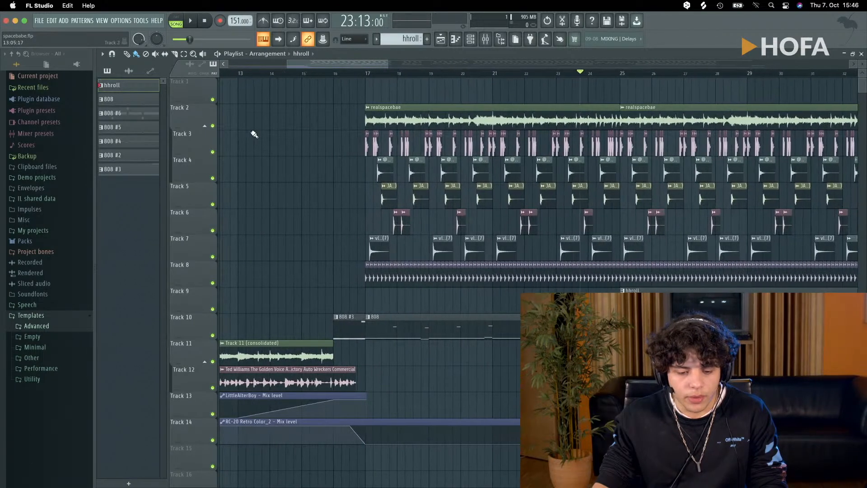
ctrl+click(213, 126)
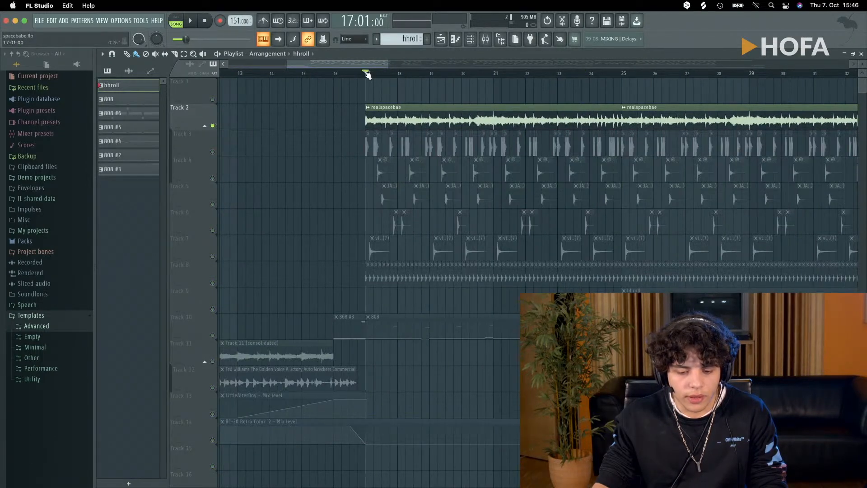
key(space)
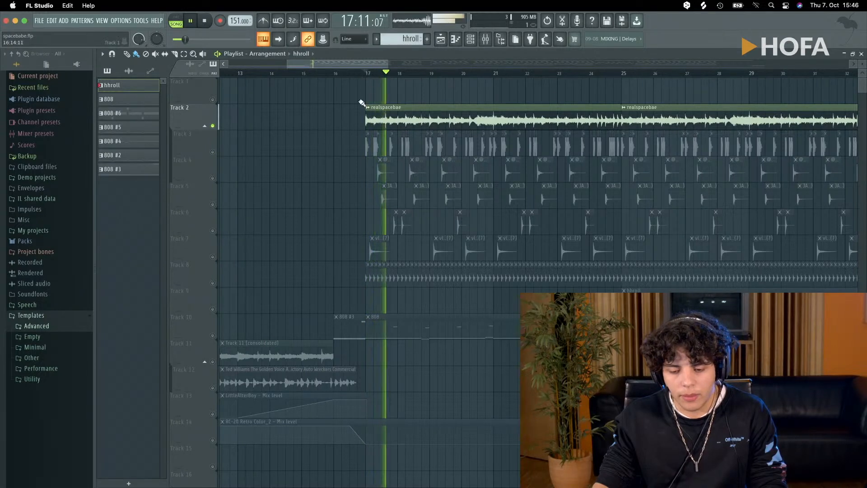
scroll(354, 105, down, 3)
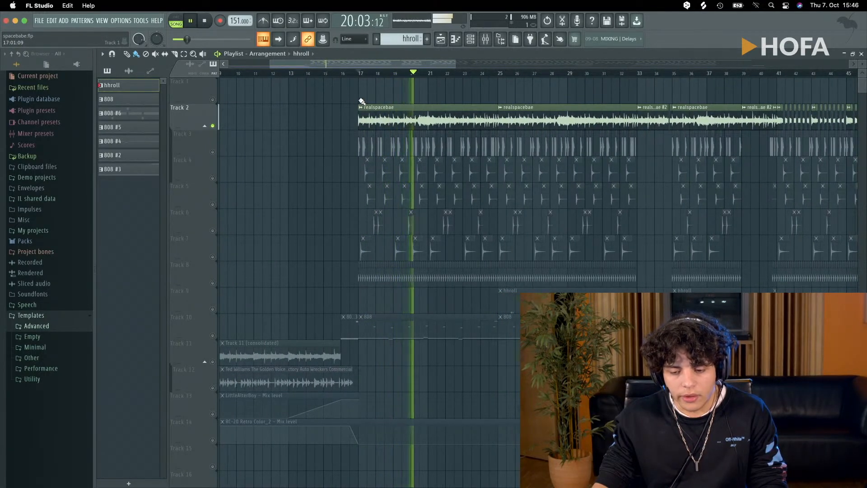
key(space)
- Re-enable all tracks and play the full arrangement from about bar 32 into the melody-only break at bar 33, then stop
ctrl+click(212, 126)
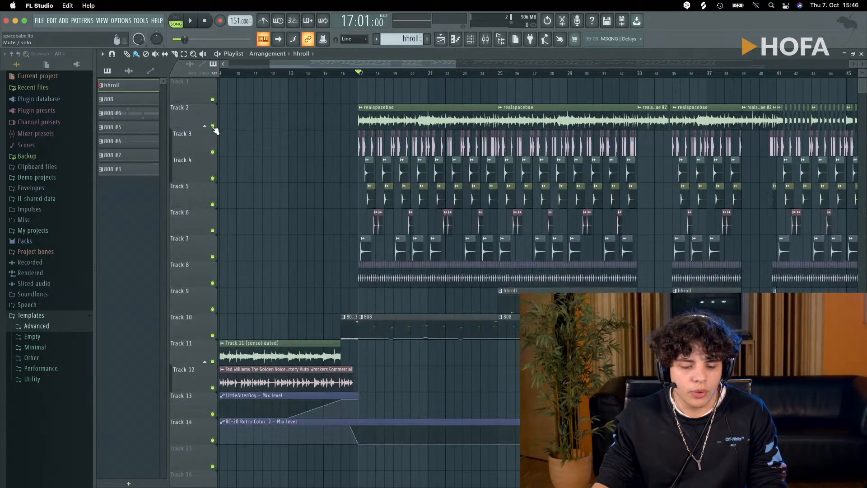
scroll(266, 174, down, 5)
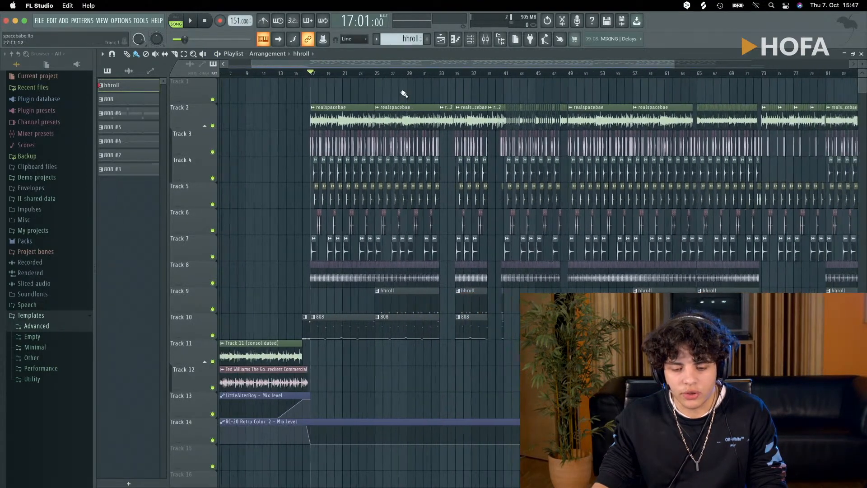
click(431, 73)
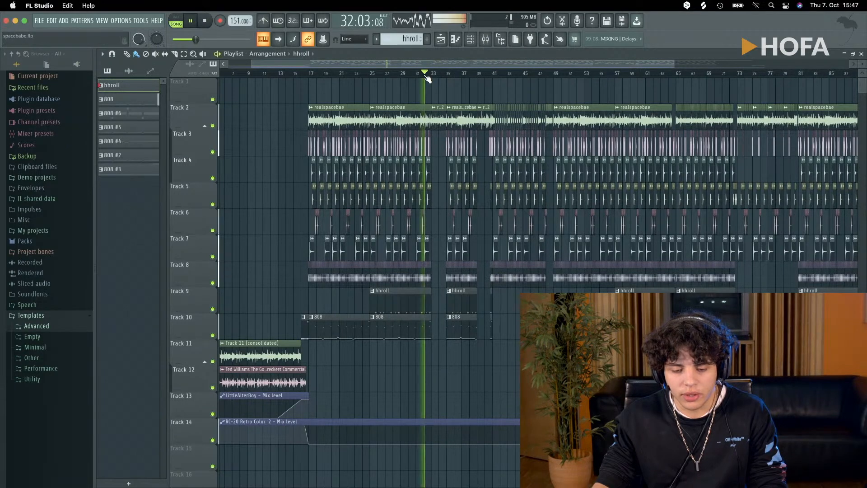
scroll(447, 144, up, 10)
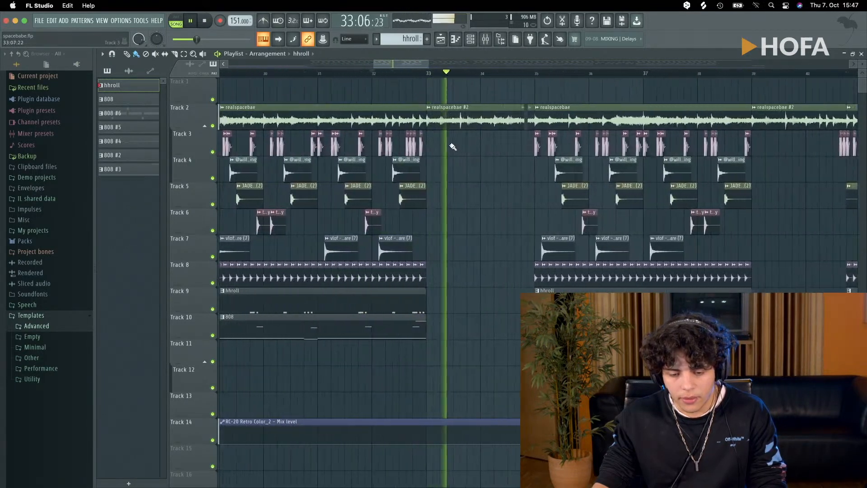
key(space)
scroll(416, 83, up, 1)
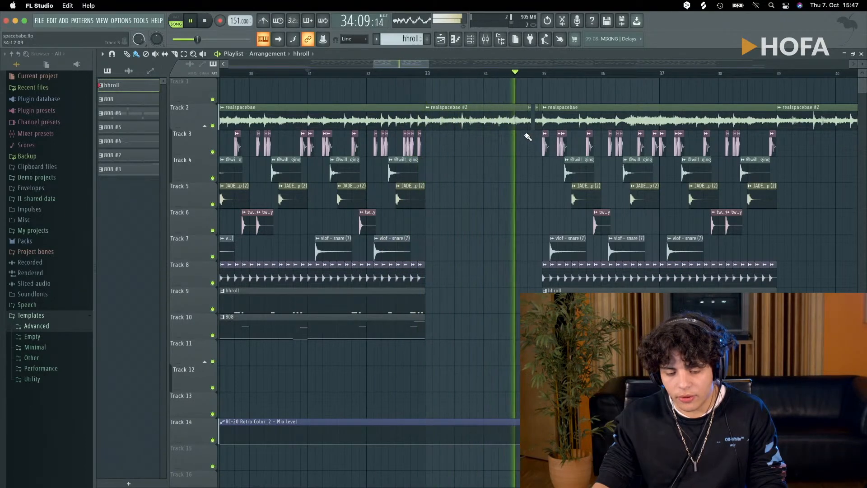
key(space)
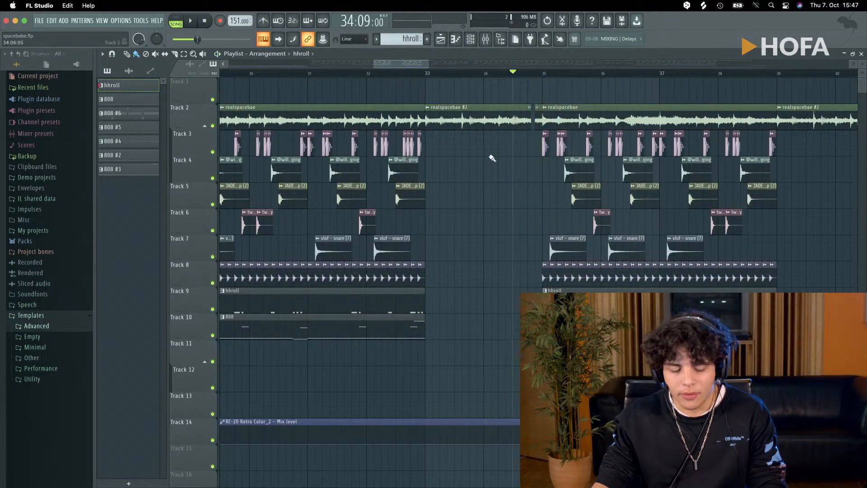
- Examine the overall arrangement, including the drum breaks around bars 33 and 39 and the ending after bar 97
scroll(433, 243, down, 15)
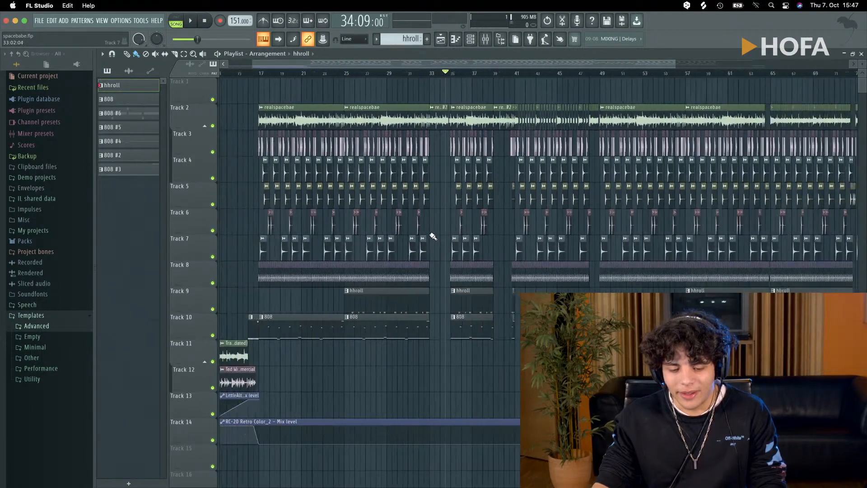
scroll(424, 233, down, 5)
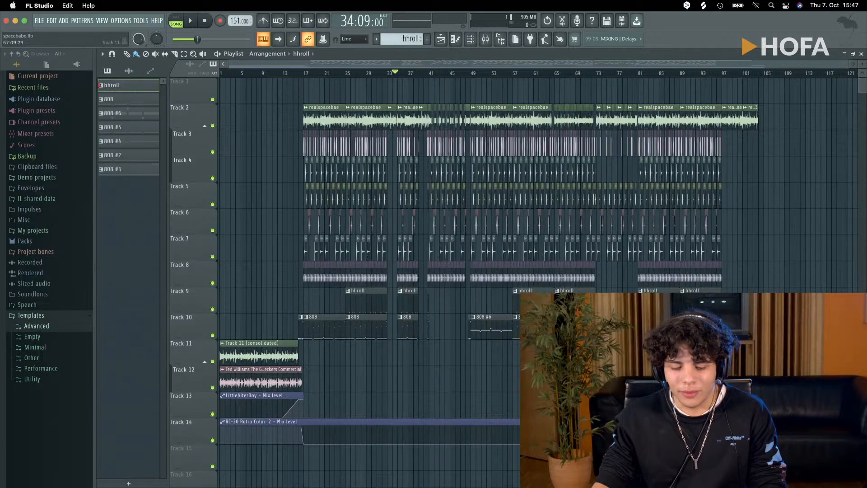
scroll(430, 304, down, 4)
scroll(437, 320, up, 4)
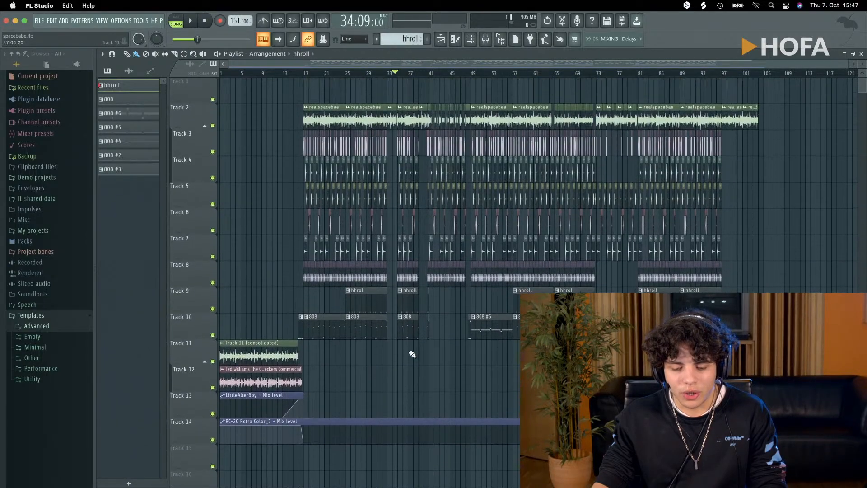
scroll(412, 365, up, 4)
scroll(413, 366, up, 10)
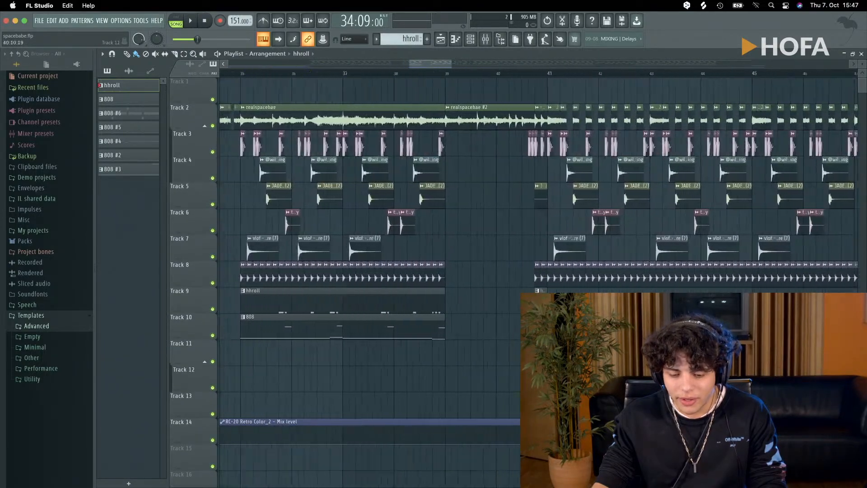
scroll(492, 113, down, 10)
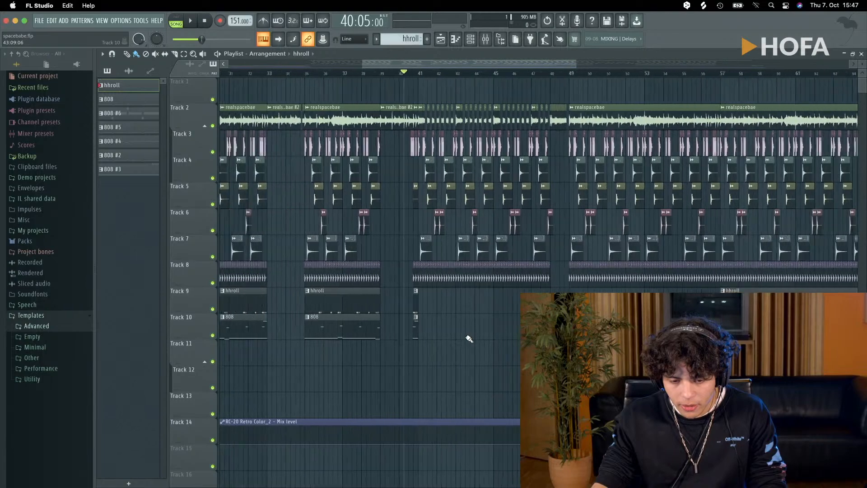
scroll(468, 338, down, 1)
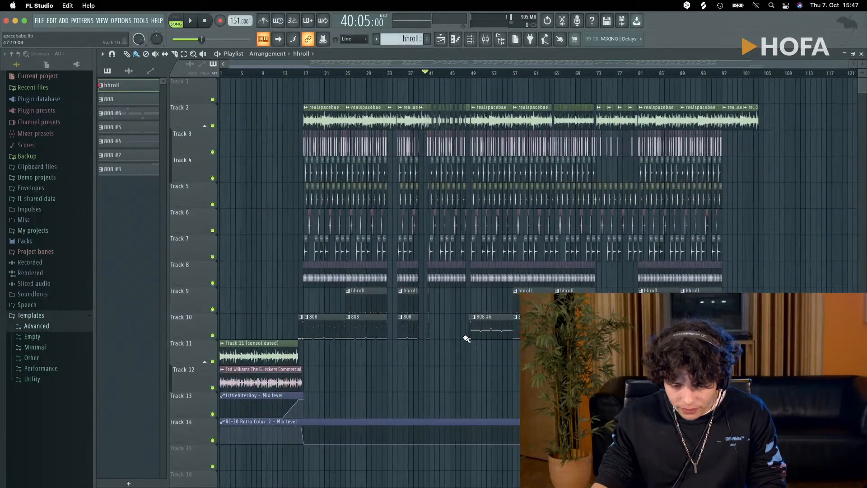
scroll(478, 347, up, 3)
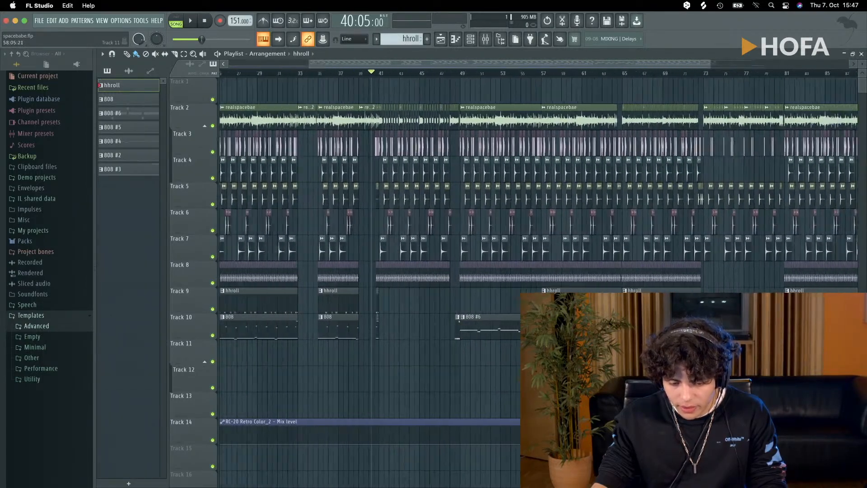
scroll(517, 348, down, 3)
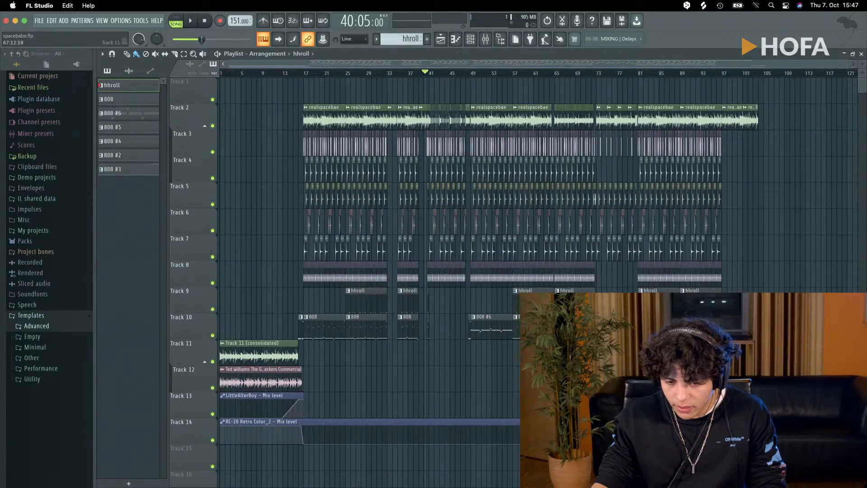
scroll(634, 203, up, 2)
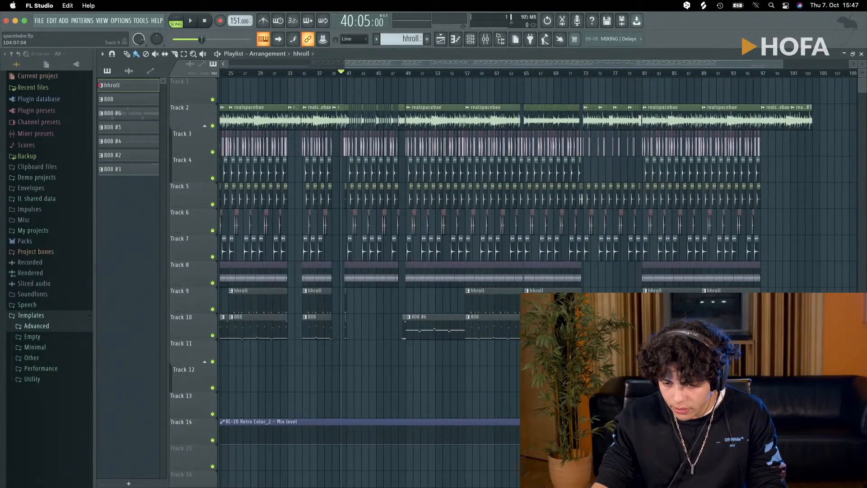
scroll(628, 203, down, 2)
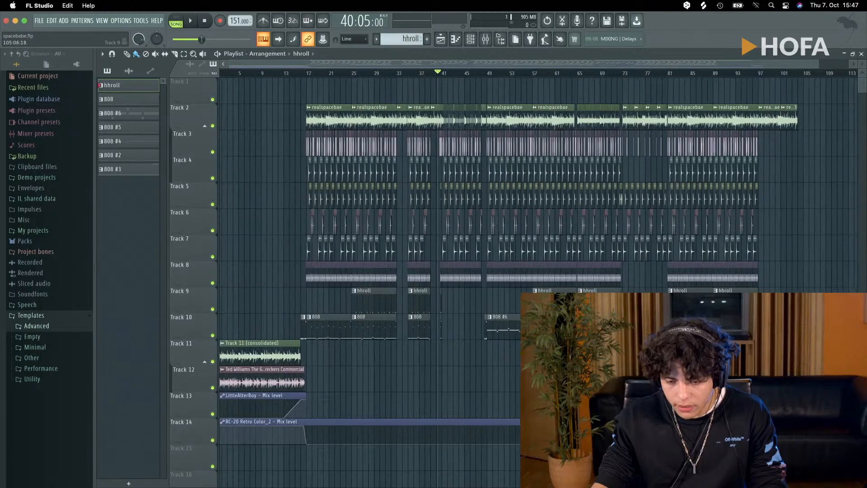
- Play the outro from about bar 101, examine its realspacebae #3 clip on Track 2 up close, and stop
click(745, 75)
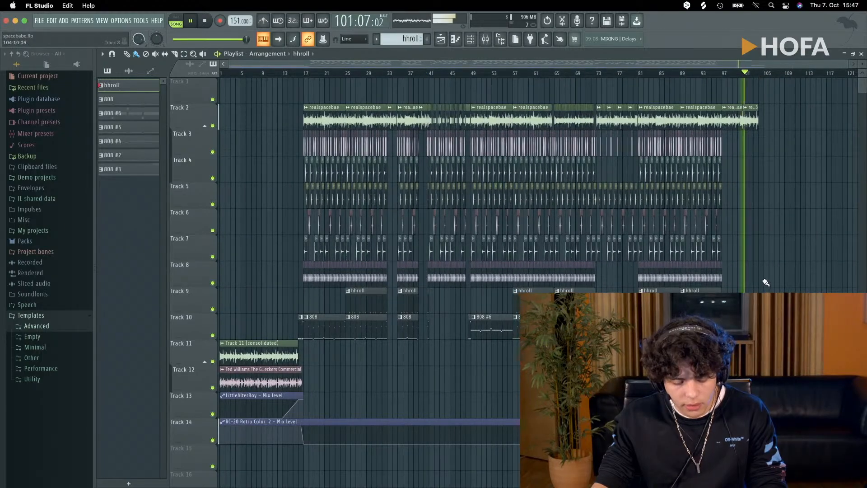
scroll(765, 283, up, 10)
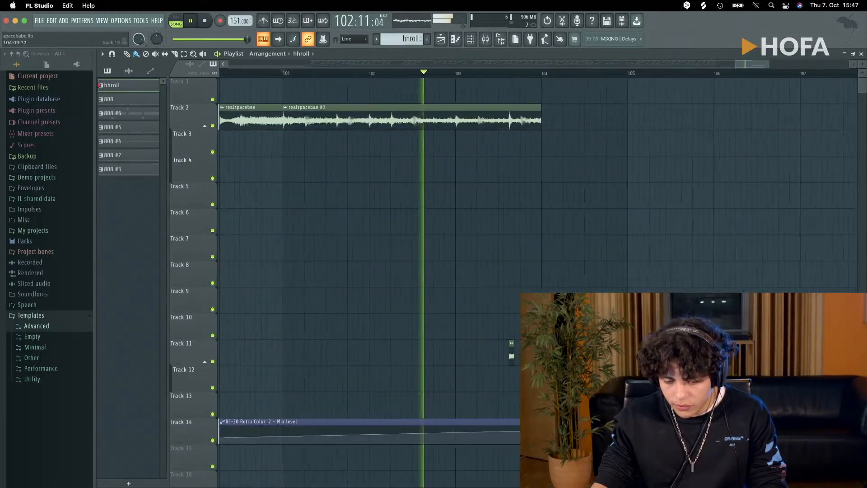
scroll(632, 276, down, 3)
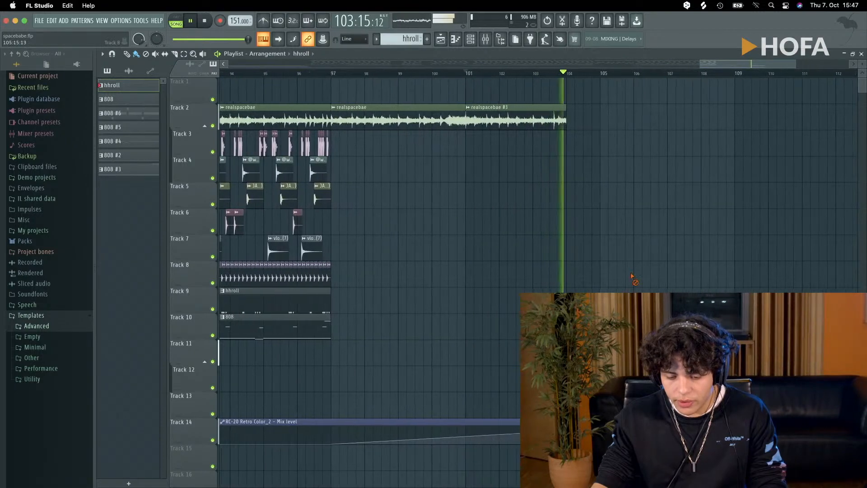
key(space)
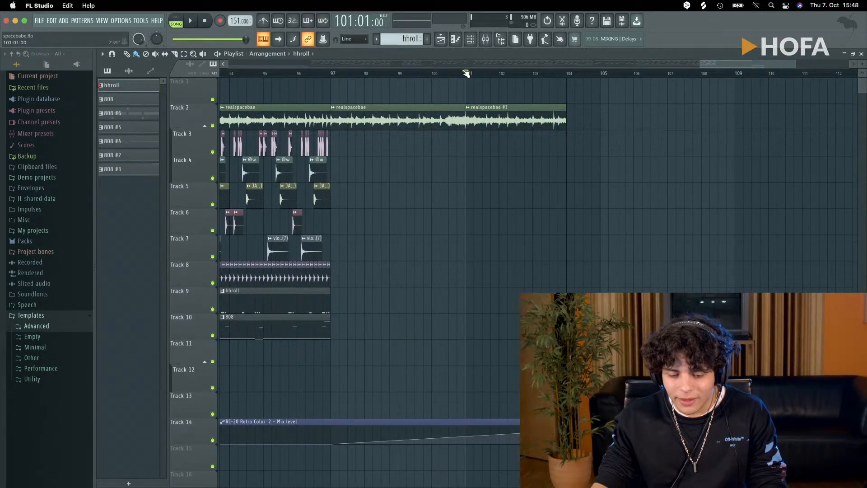
- Replay the outro from bar 101 and inspect the short chopped audio clips on Track 11 at the end of the melody
key(space)
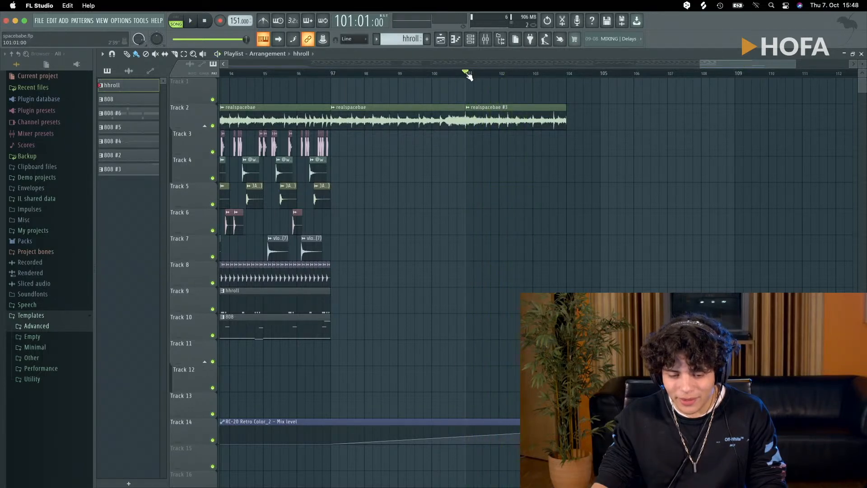
key(space)
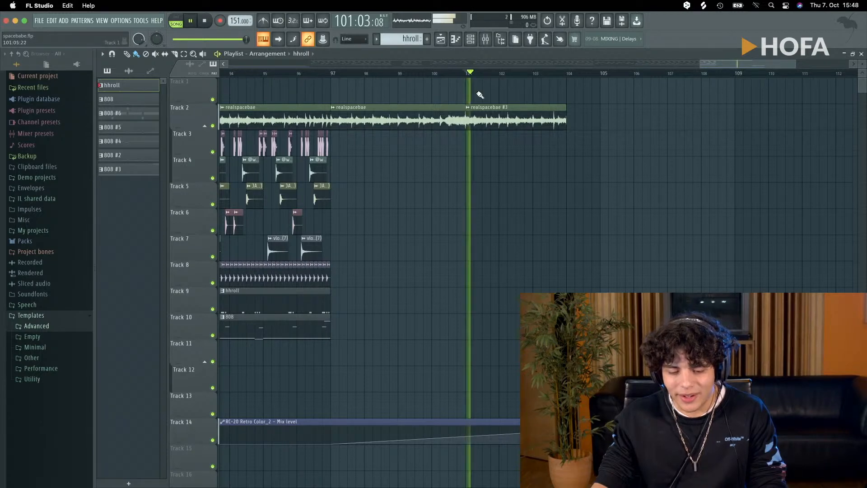
ctrl+scroll(650, 240, up, 4)
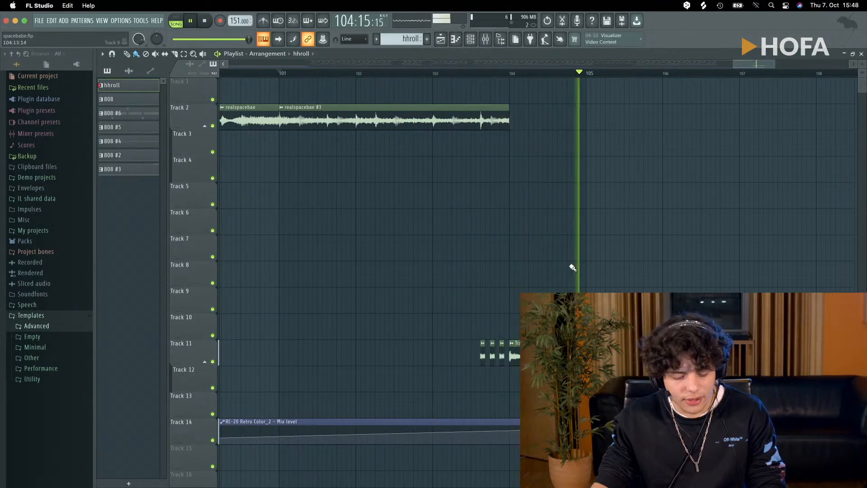
ctrl+scroll(571, 271, down, 8)
ctrl+scroll(573, 274, down, 6)
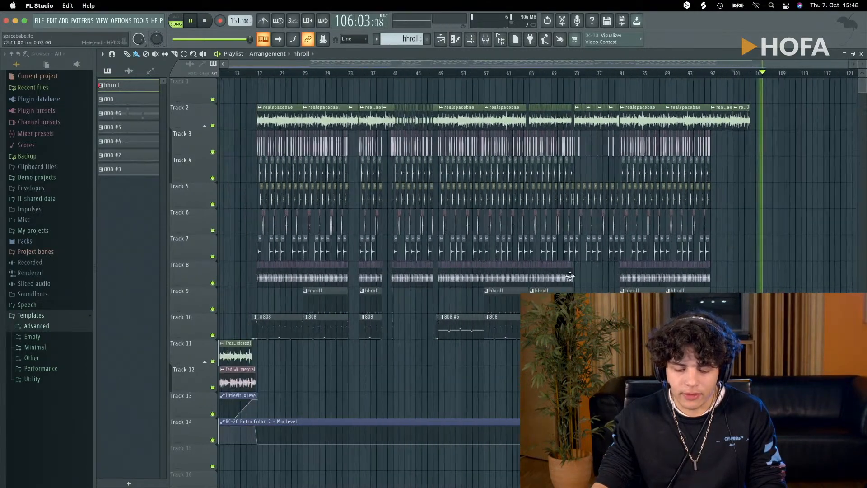
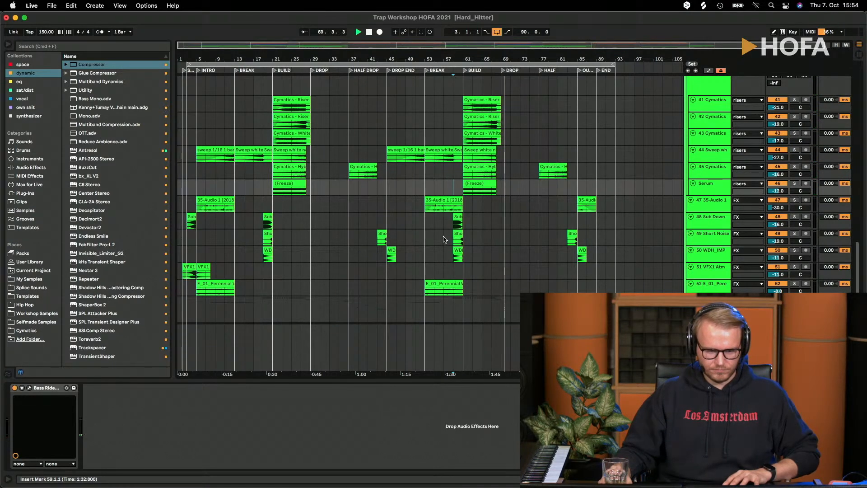
- Stop playback, find the VOCALS group below the FX tracks and display its effect chain
key(space)
scroll(802, 128, up, 3)
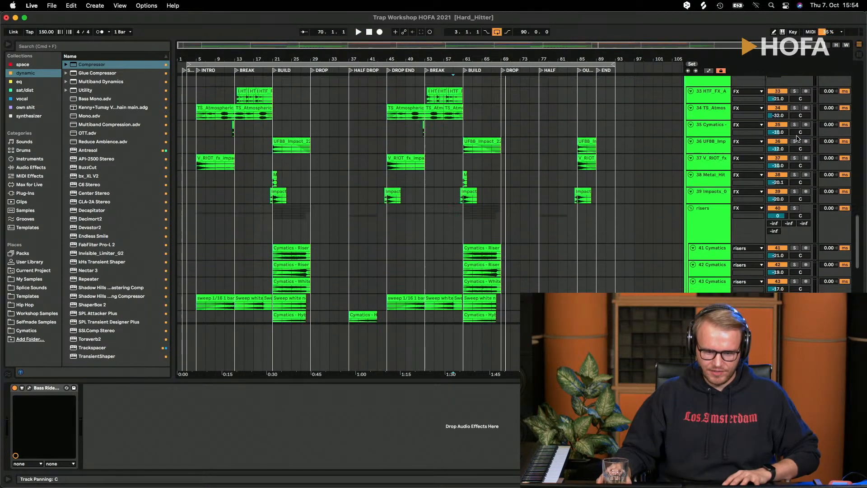
scroll(800, 136, up, 5)
scroll(597, 211, down, 10)
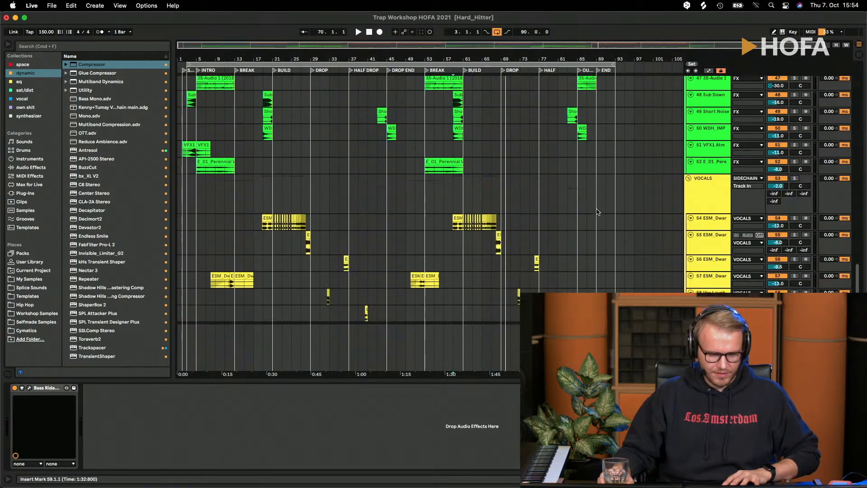
click(706, 174)
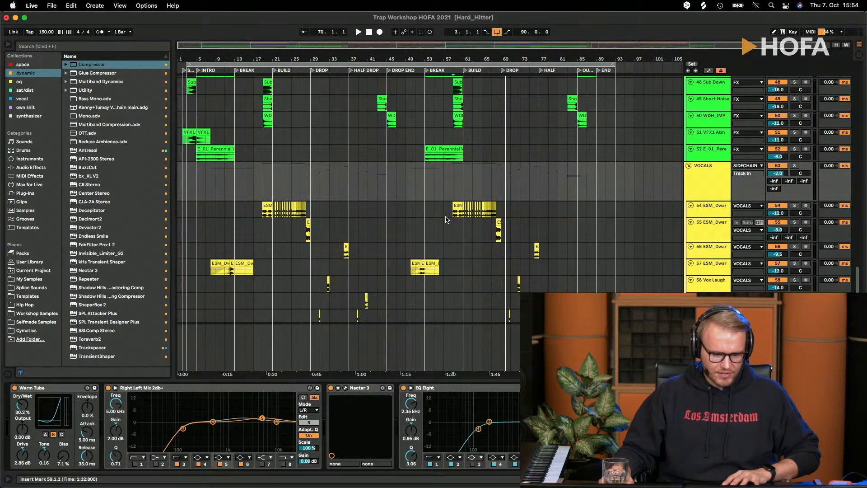
click(453, 214)
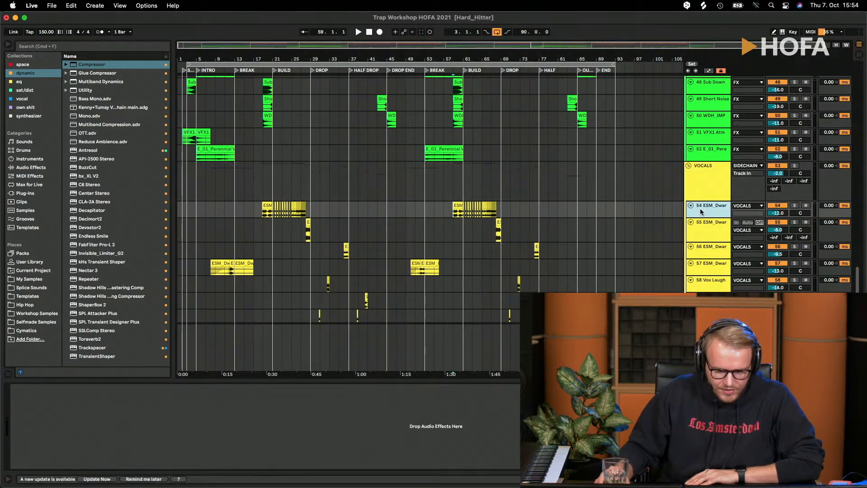
click(707, 198)
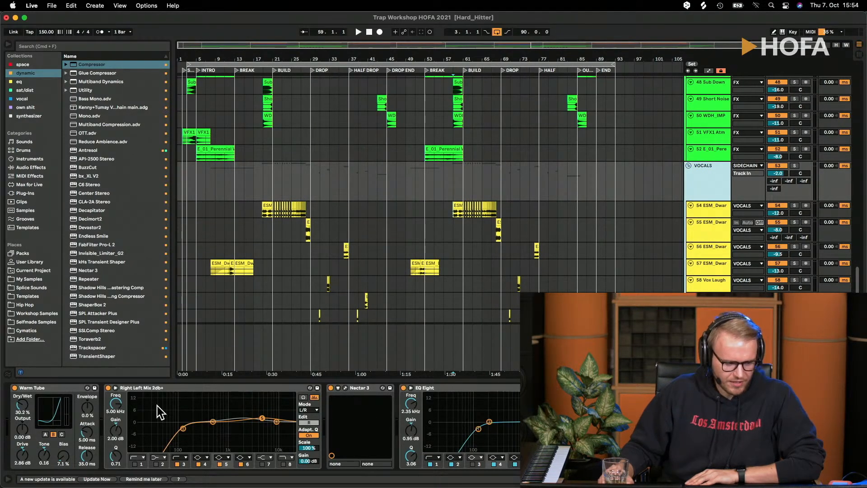
- Inspect the VOCALS group's Right Left Mix 2db+ EQ, EQ Eight and Pro-Q 3, then close the Pro-Q 3 window
click(228, 391)
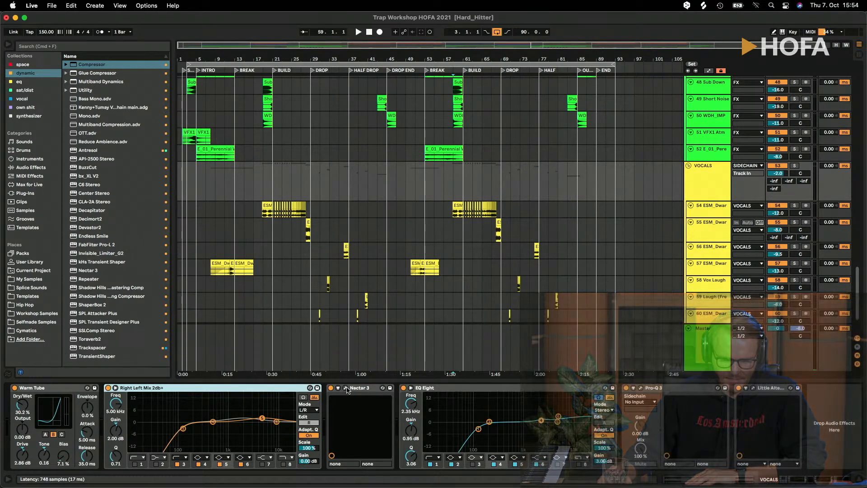
click(496, 393)
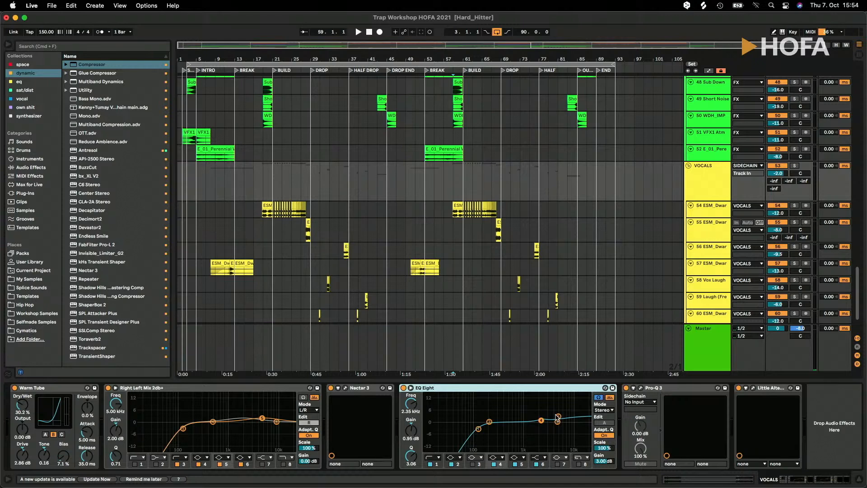
click(640, 388)
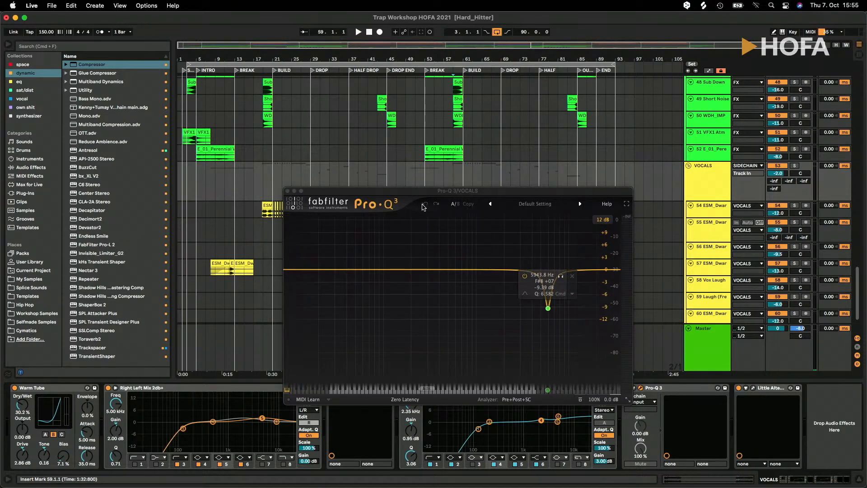
drag(295, 194, 296, 173)
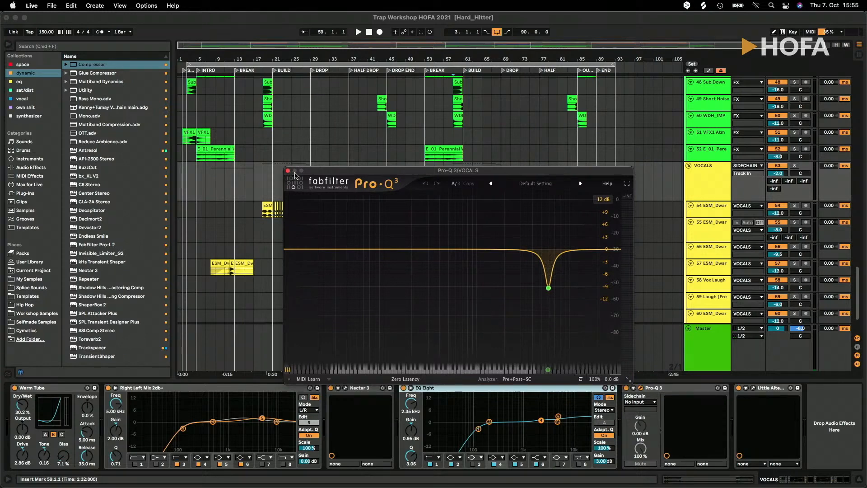
drag(354, 174, 193, 96)
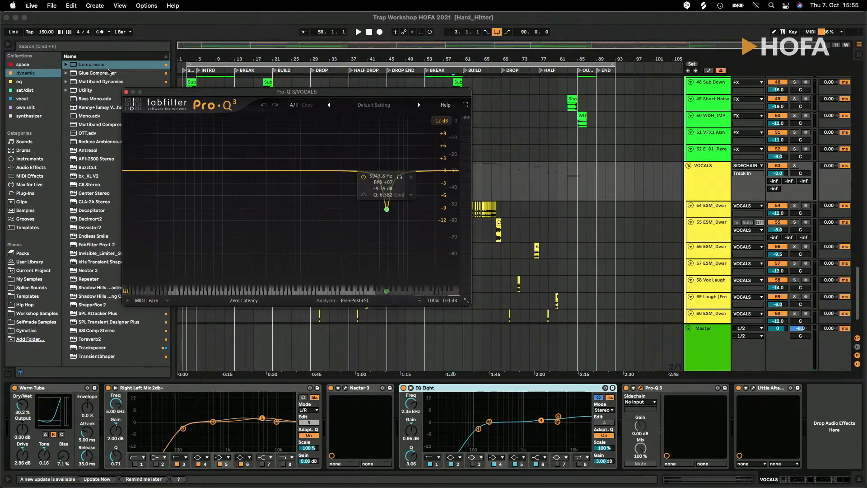
click(126, 92)
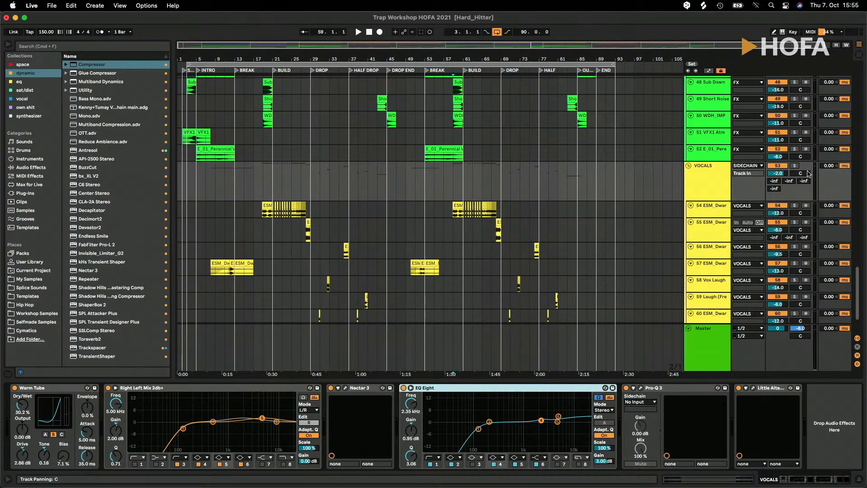
- Solo the VOCALS group and play the chopped vocals from bar 59 through the build up to the drop at bar 69
click(795, 166)
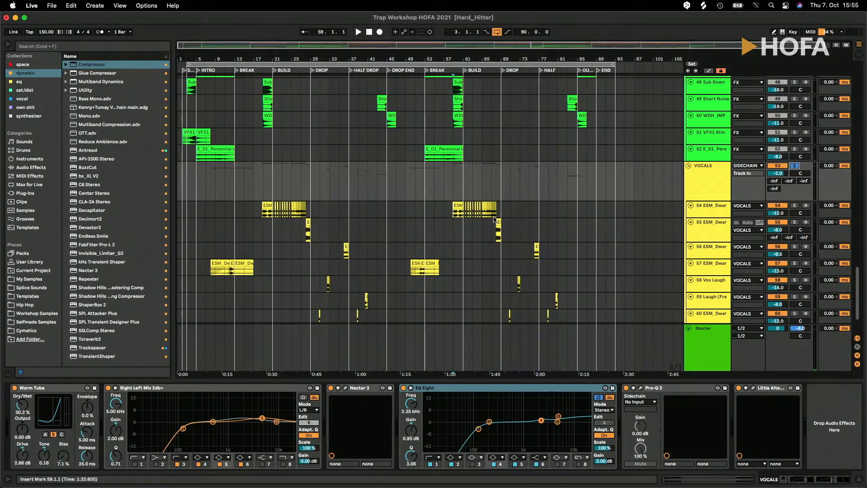
click(454, 215)
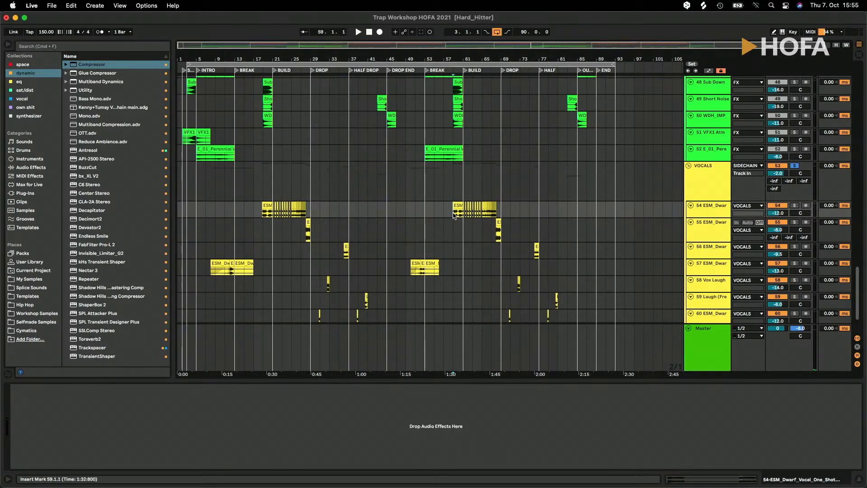
key(space)
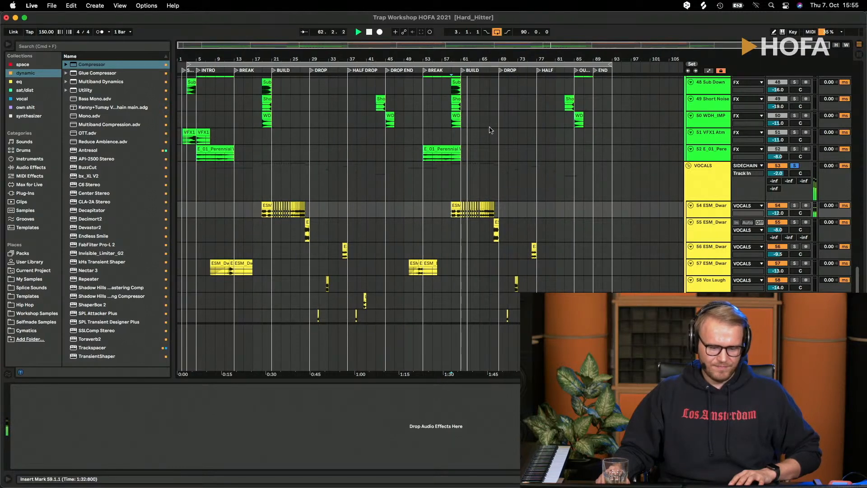
drag(474, 59, 453, 59)
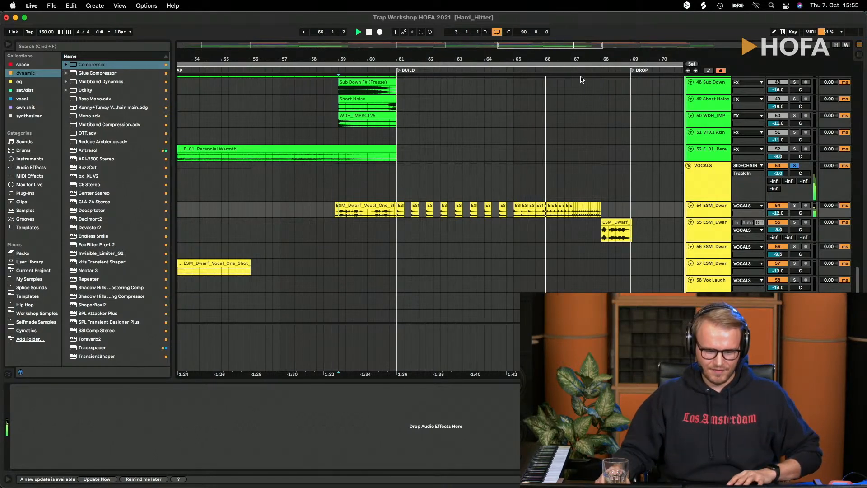
drag(641, 59, 567, 48)
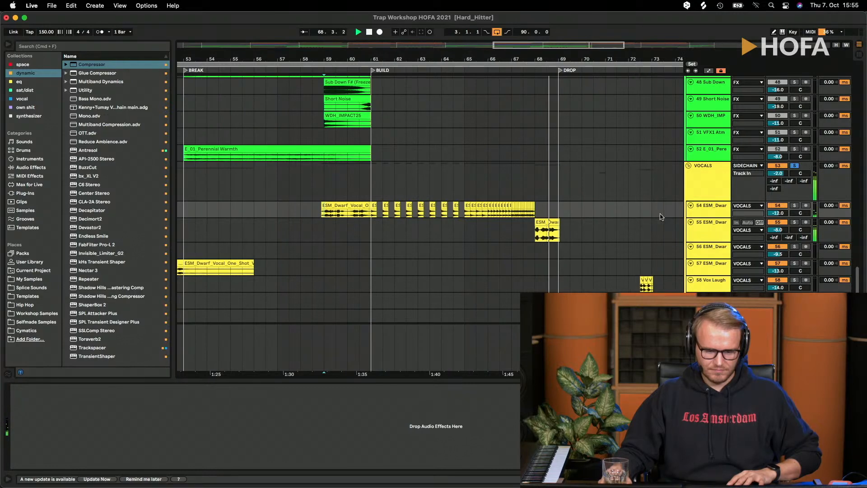
scroll(655, 217, down, 3)
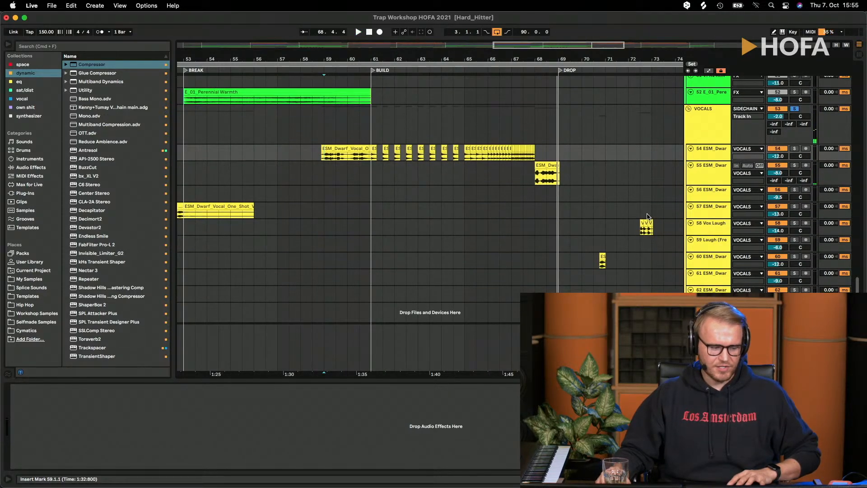
- Check the device chains of the VOCALS group and vocal tracks 54 to 62, and view their clips across the whole arrangement
click(700, 174)
click(706, 126)
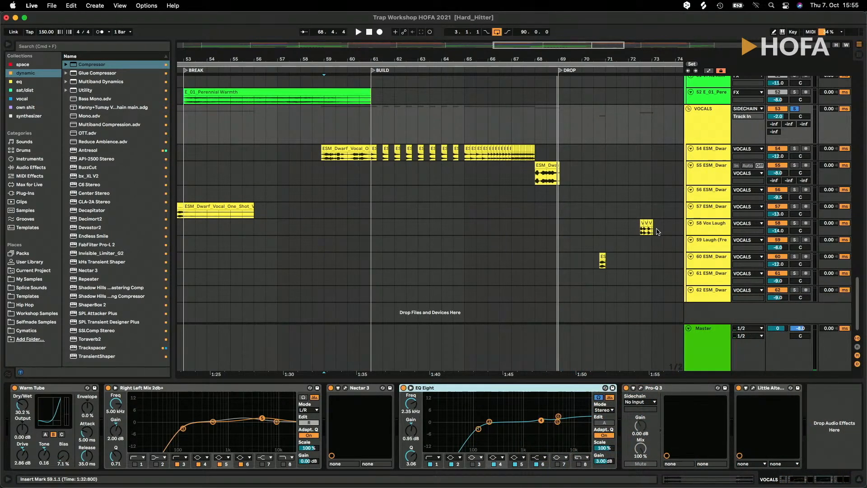
click(640, 367)
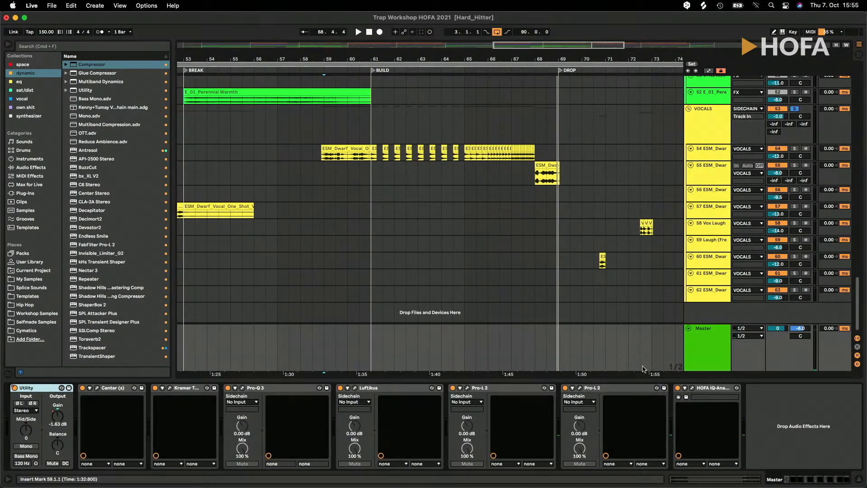
click(699, 137)
click(707, 155)
click(706, 169)
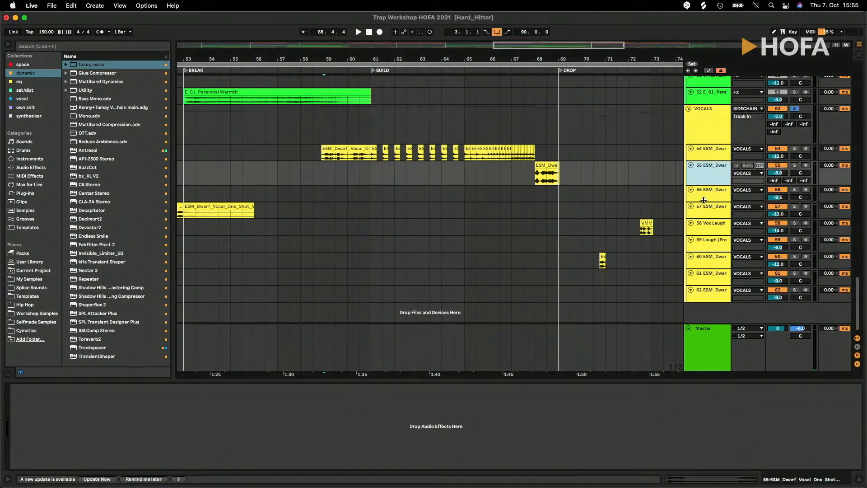
click(702, 198)
click(707, 211)
click(706, 228)
click(705, 244)
click(706, 261)
click(705, 277)
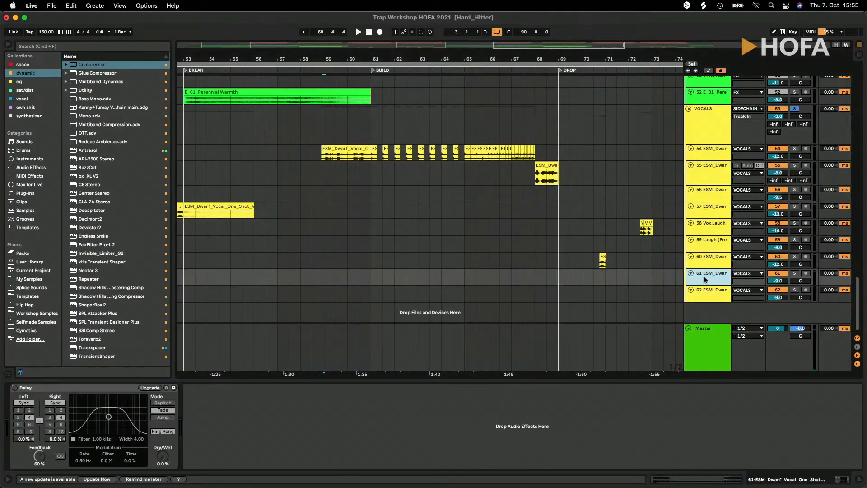
click(706, 294)
drag(538, 55, 533, 23)
click(458, 89)
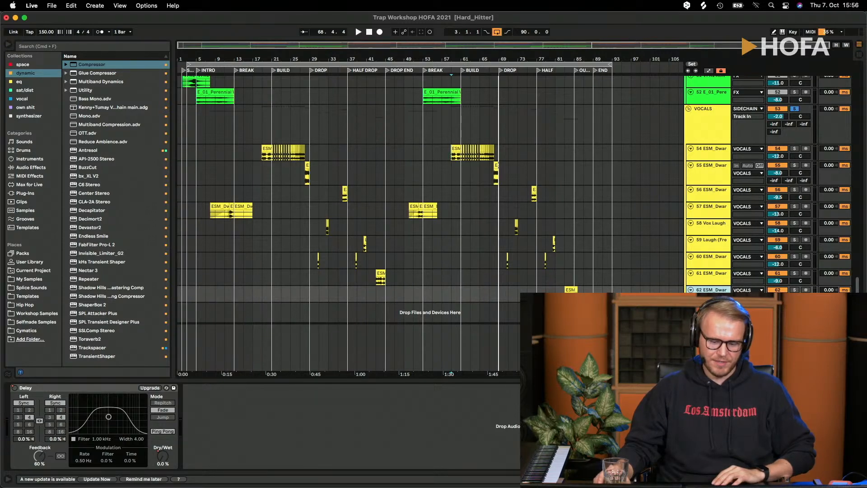
- Show the Master track's automation around the drop at bar 29 and switch its Utility from Mid/Side to Width mode
click(708, 329)
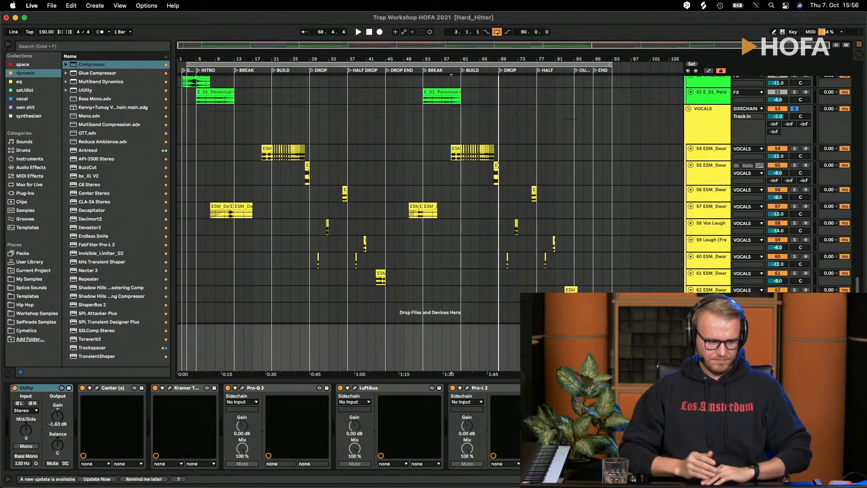
click(261, 56)
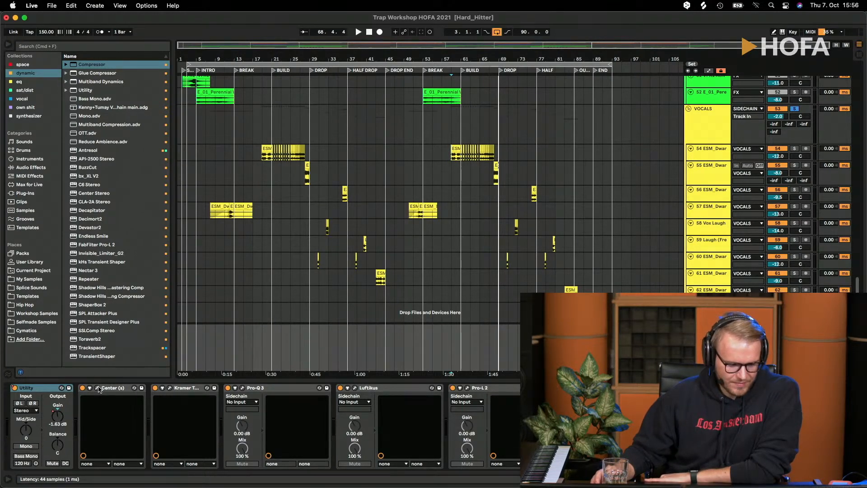
click(43, 392)
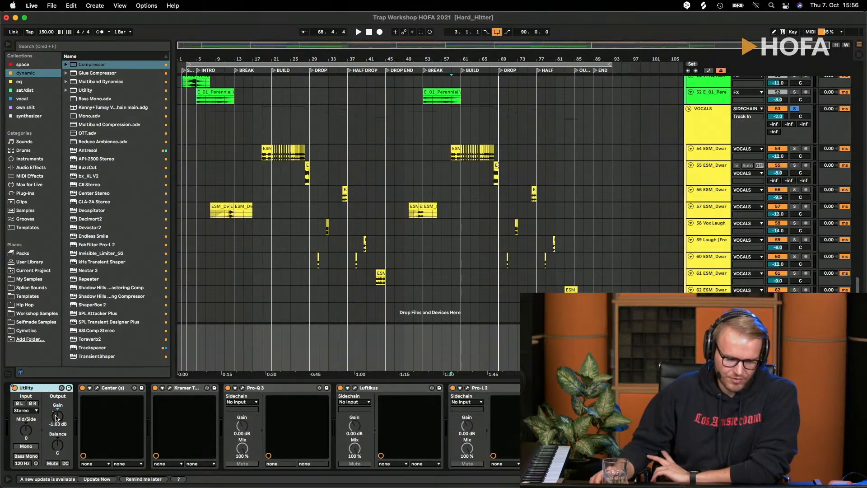
key(a)
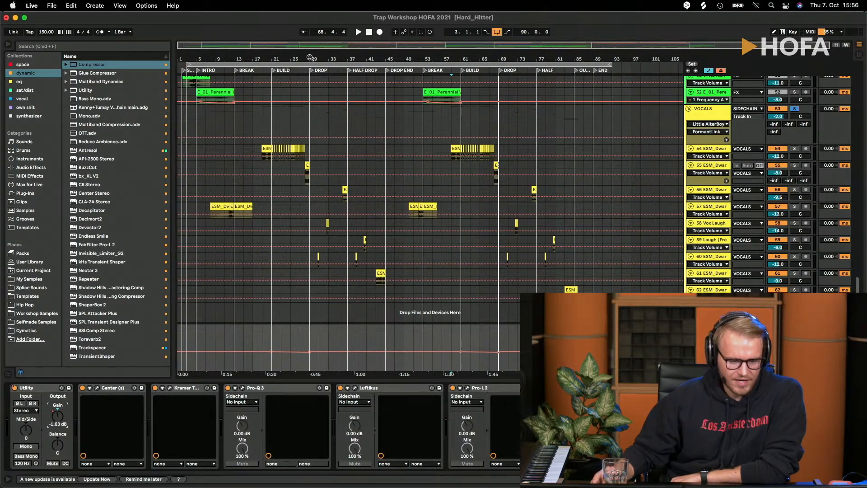
drag(311, 60, 313, 74)
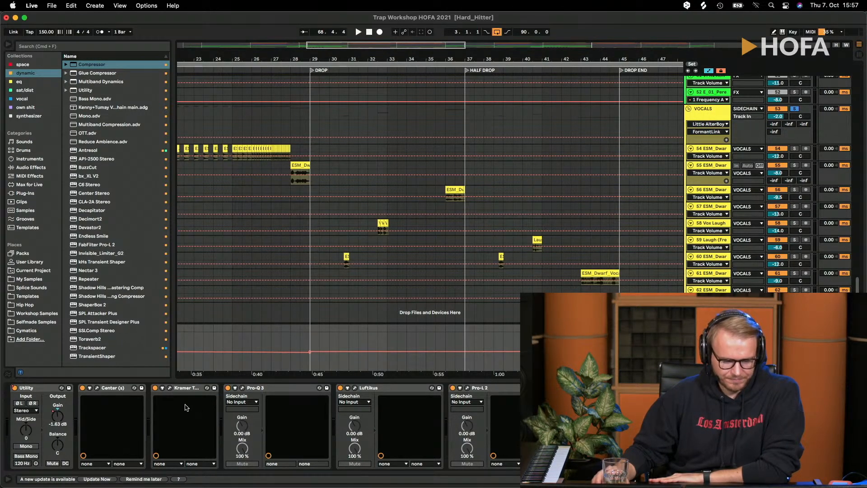
right_click(28, 434)
click(27, 440)
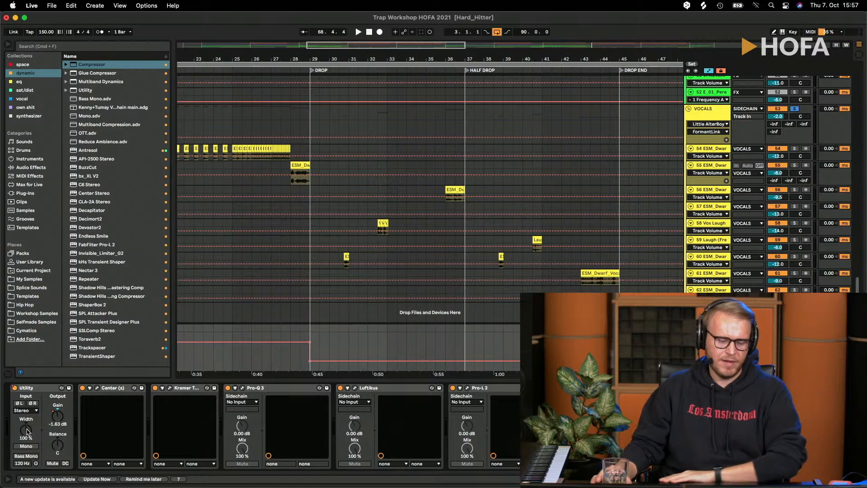
- Examine the Center plug-in on the Master, including its Sides fader and that fader's automation, and close it
click(96, 387)
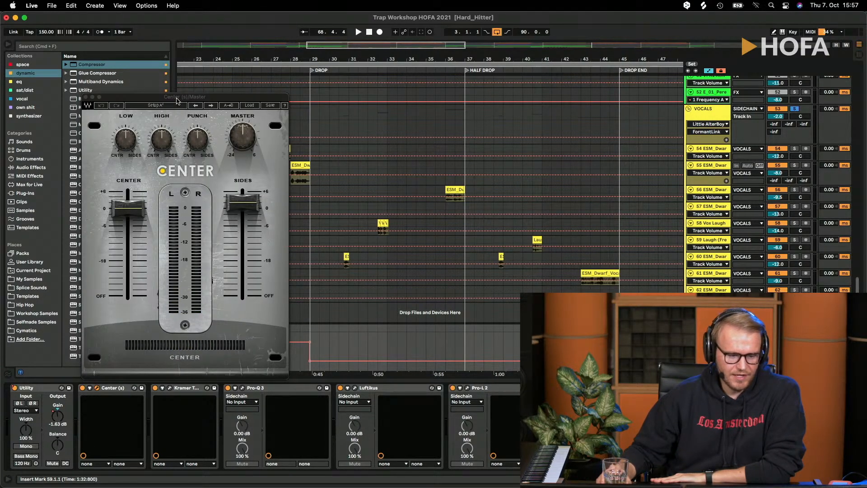
drag(176, 101, 202, 82)
click(262, 188)
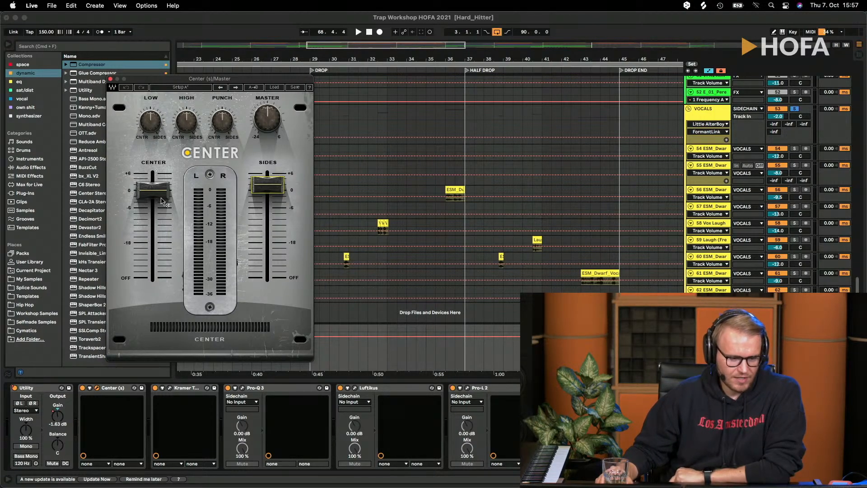
click(111, 79)
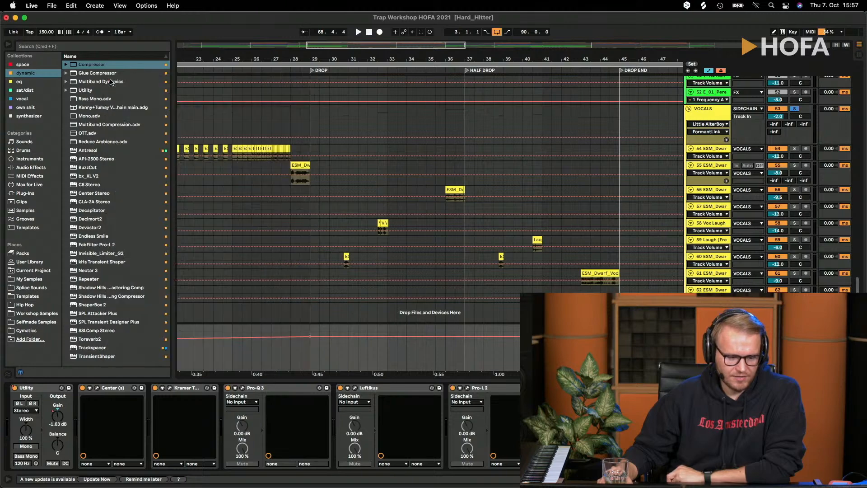
- Open Kramer Tape on the Master, toggle its metering switch, examine the record level, and close the plug-in
click(170, 388)
drag(405, 123, 228, 86)
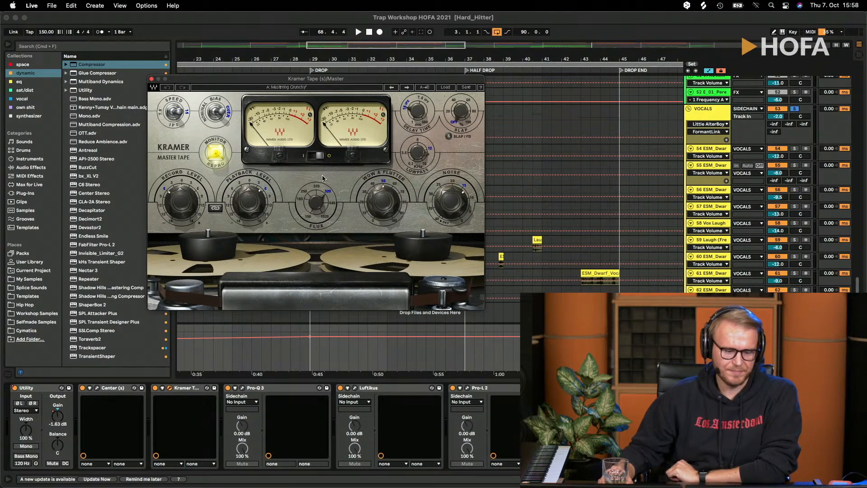
click(319, 156)
click(319, 156)
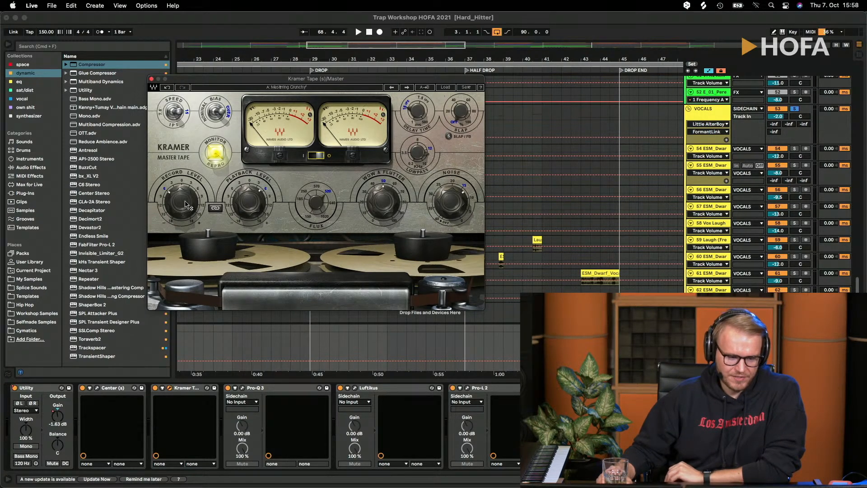
mouse_move(180, 197)
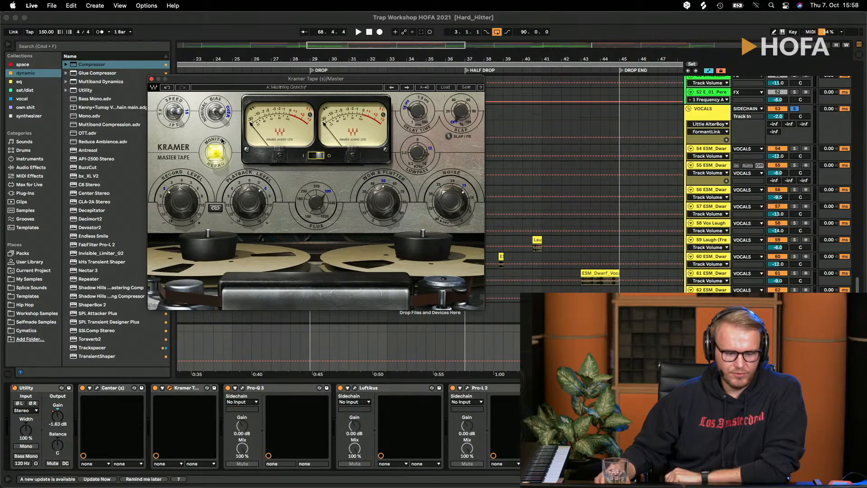
click(152, 79)
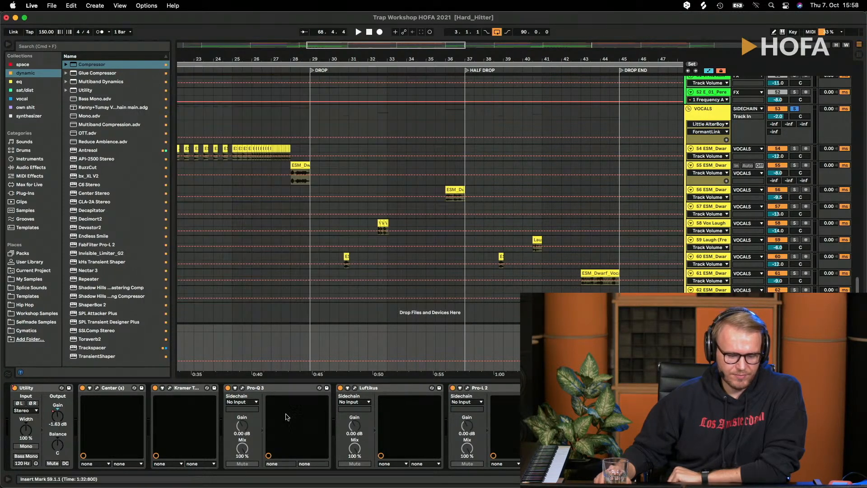
- Open Pro-Q 3 on the Master, examine the low-cut band at 100 Hz on the sides, and close the plug-in
click(243, 388)
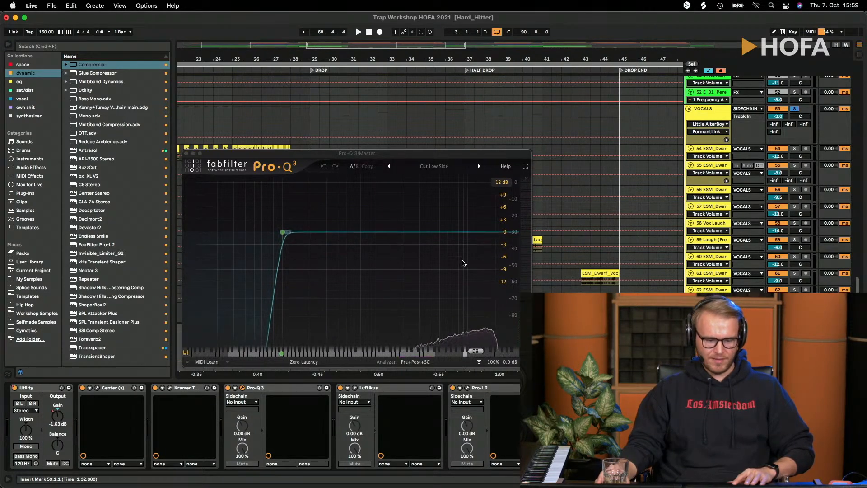
drag(414, 154, 290, 52)
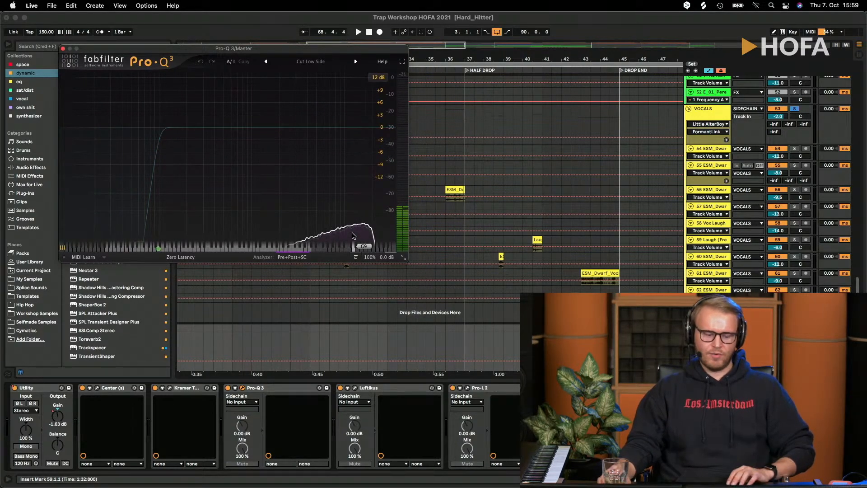
click(302, 257)
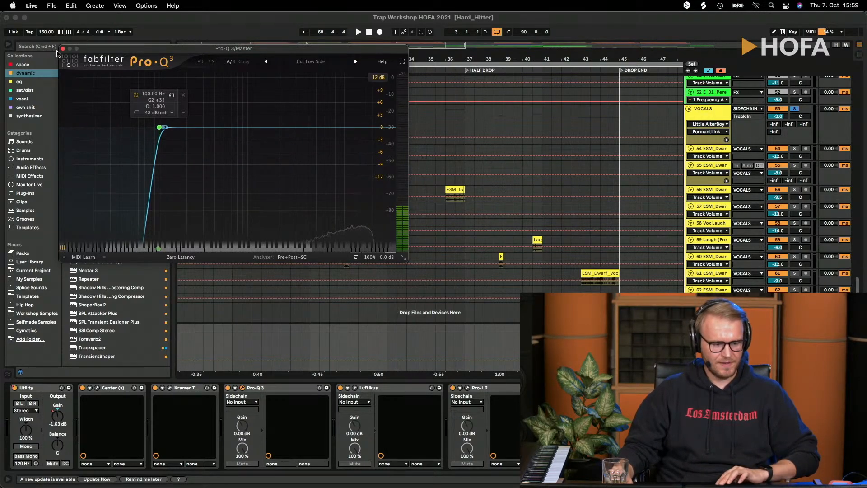
click(63, 49)
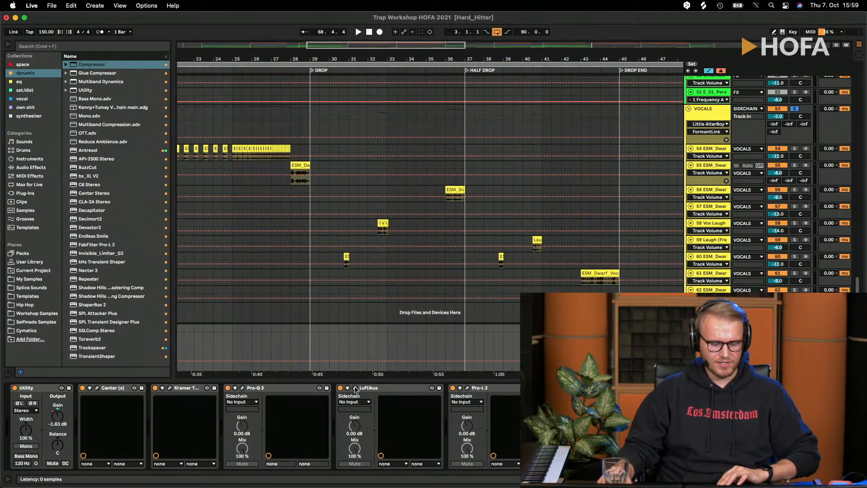
- Open Luftikus on the Master and arrange its window beside Pro-Q 3 to view both equalizers together
click(354, 388)
drag(311, 209, 297, 144)
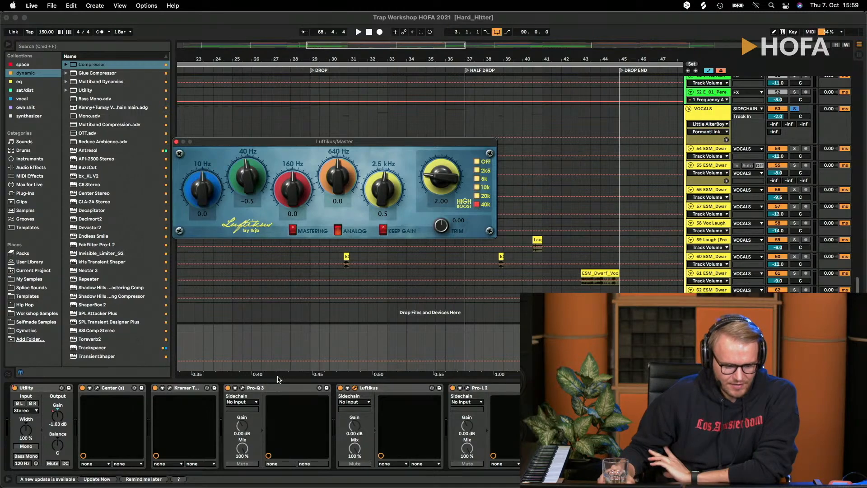
click(243, 388)
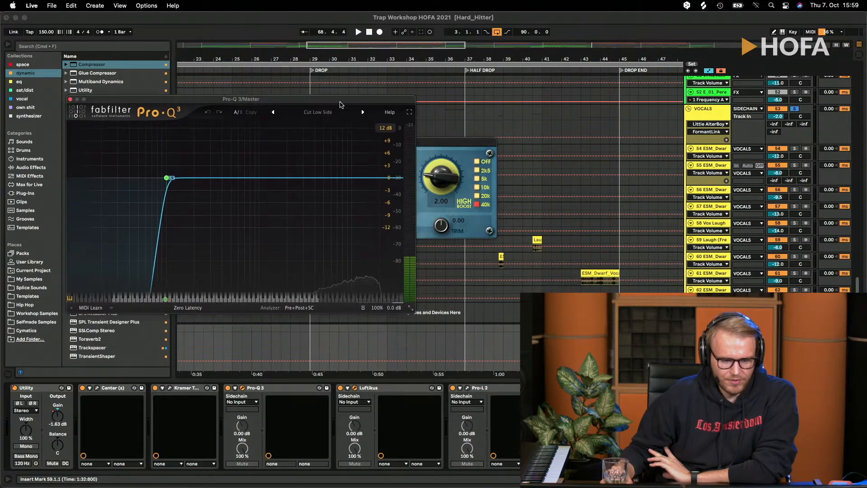
drag(447, 144, 557, 279)
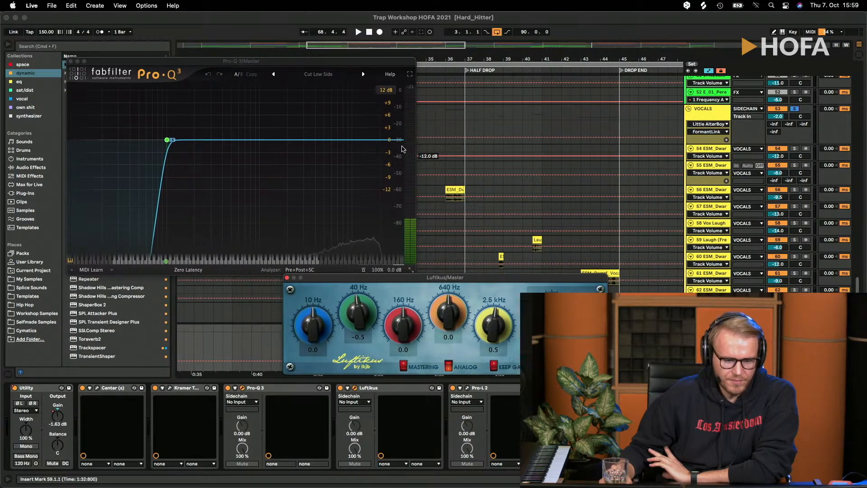
- Add a side Bell band in Pro-Q 3 at 30000 Hz with a gain of +11.77 dB
click(388, 140)
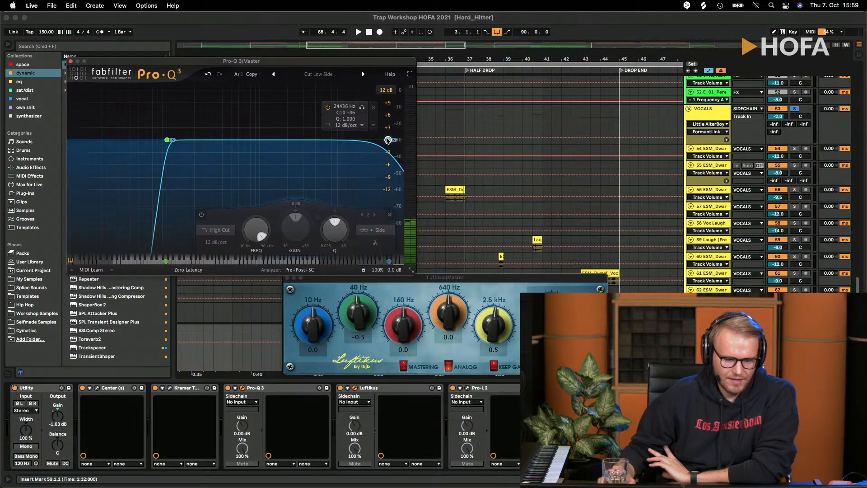
click(220, 230)
click(218, 145)
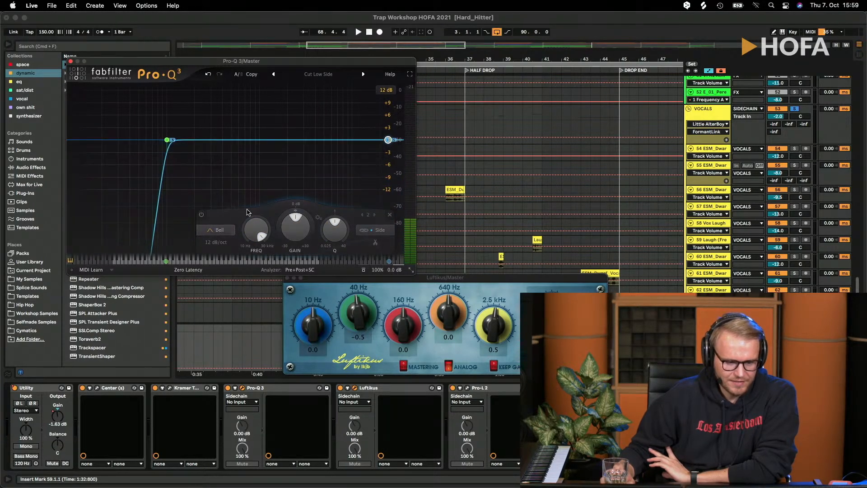
drag(298, 228, 305, 223)
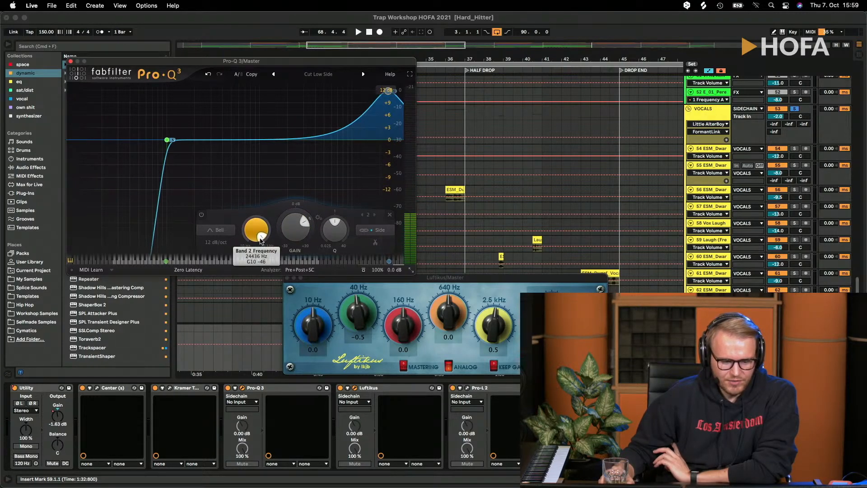
drag(261, 242, 260, 238)
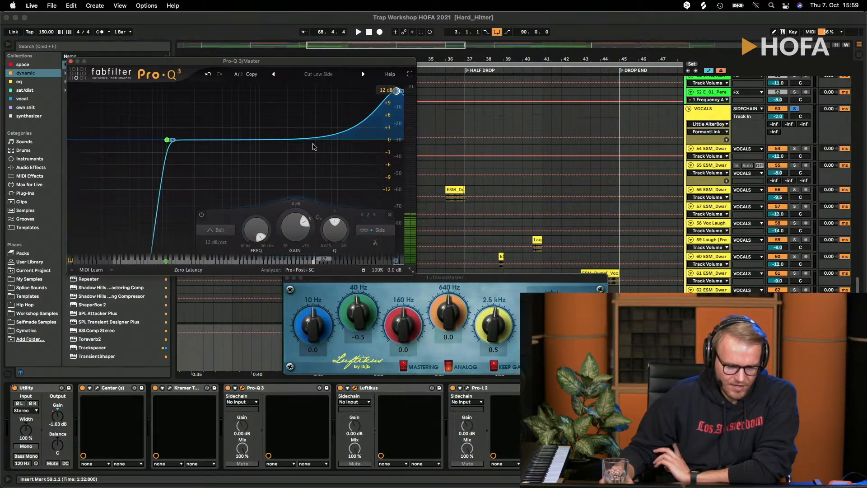
- Set the new Bell band's Q to 1.131 and close the Pro-Q 3 and Luftikus windows
mouse_move(391, 100)
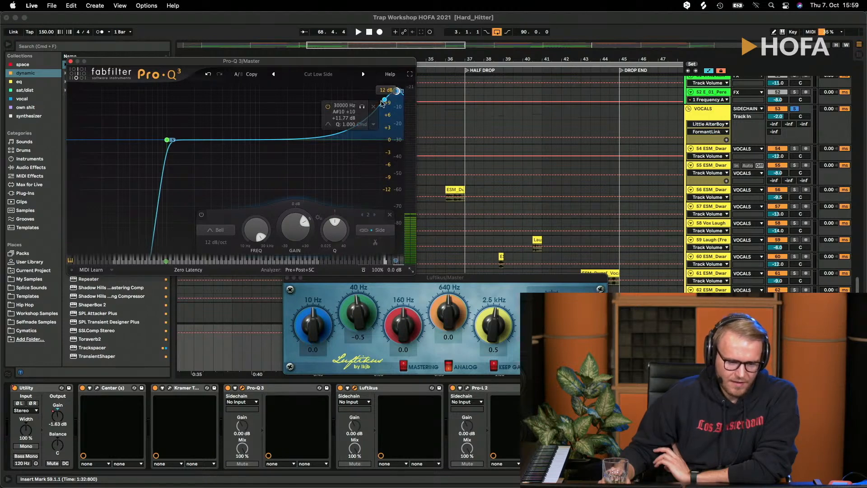
mouse_move(334, 221)
mouse_down()
mouse_move(333, 230)
mouse_move(344, 216)
mouse_move(332, 226)
mouse_move(333, 213)
mouse_up()
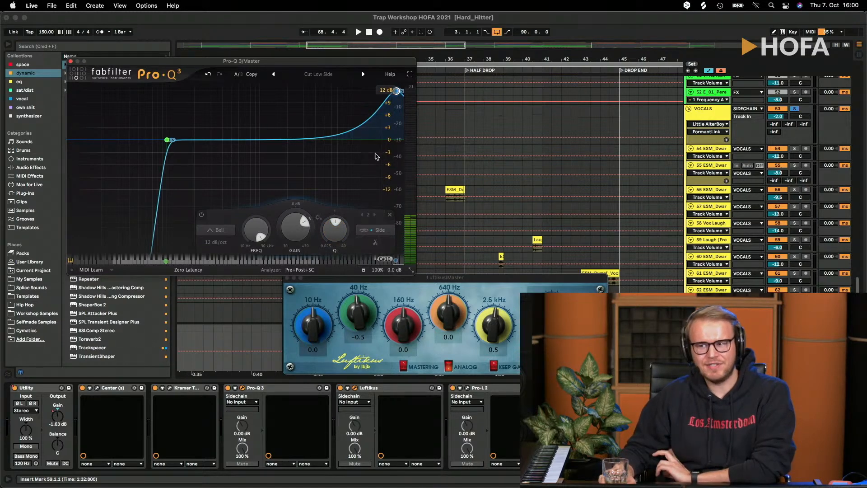
mouse_move(358, 111)
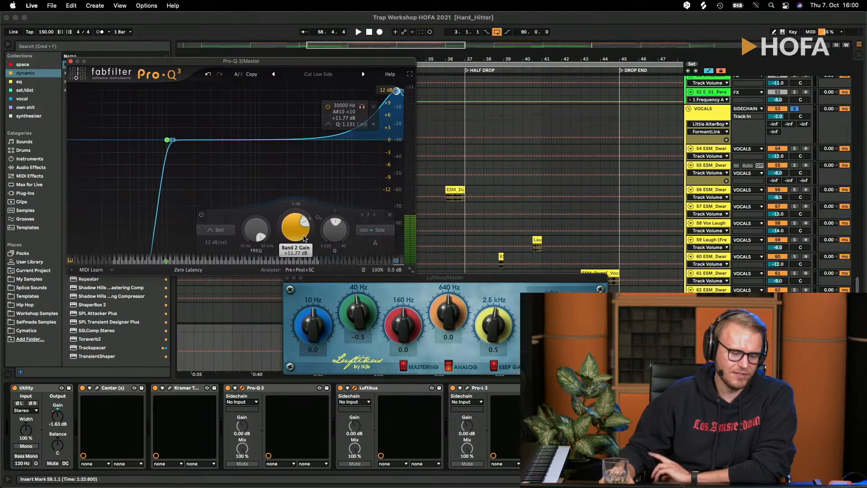
mouse_move(332, 227)
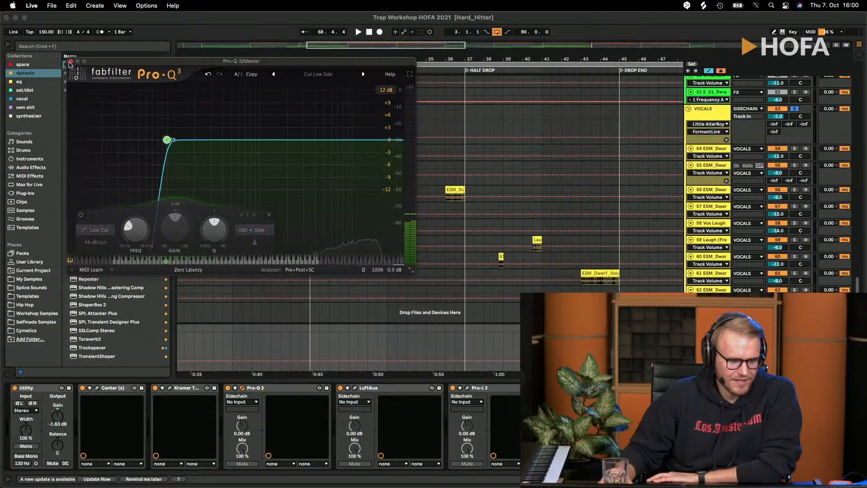
click(72, 66)
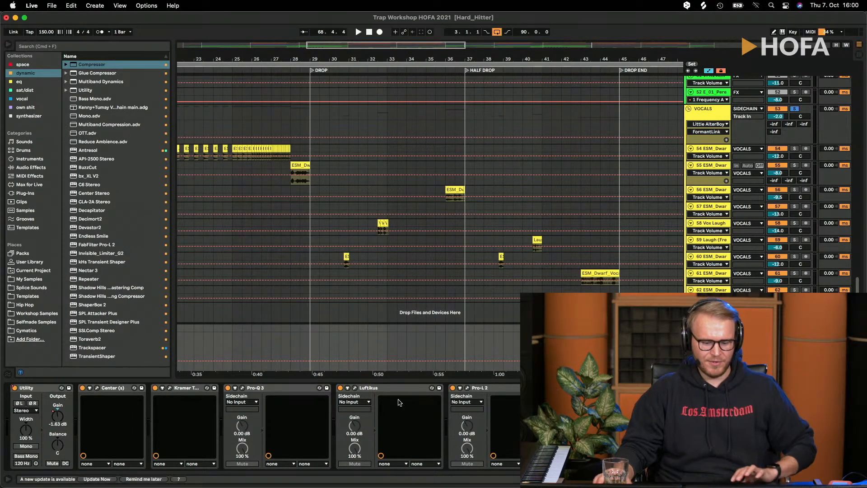
- Open both Pro-L 2 limiters on the Master side by side, compare their gain and style settings, and close them
click(467, 388)
click(580, 388)
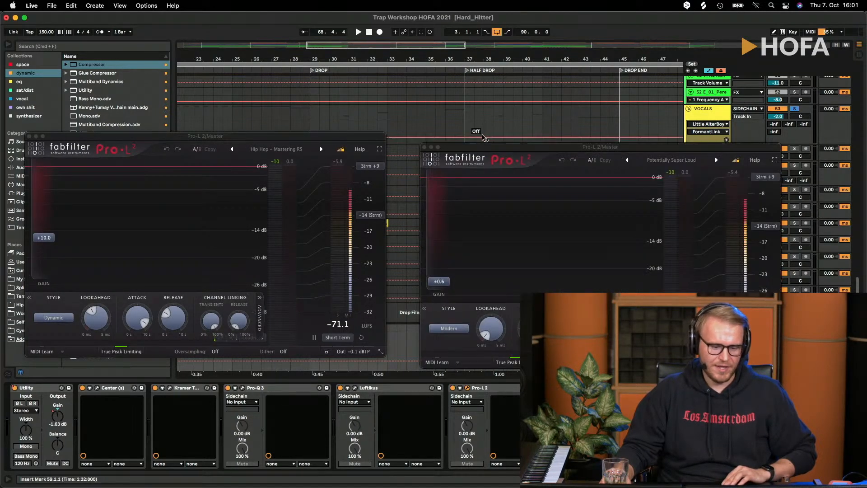
drag(488, 150, 477, 131)
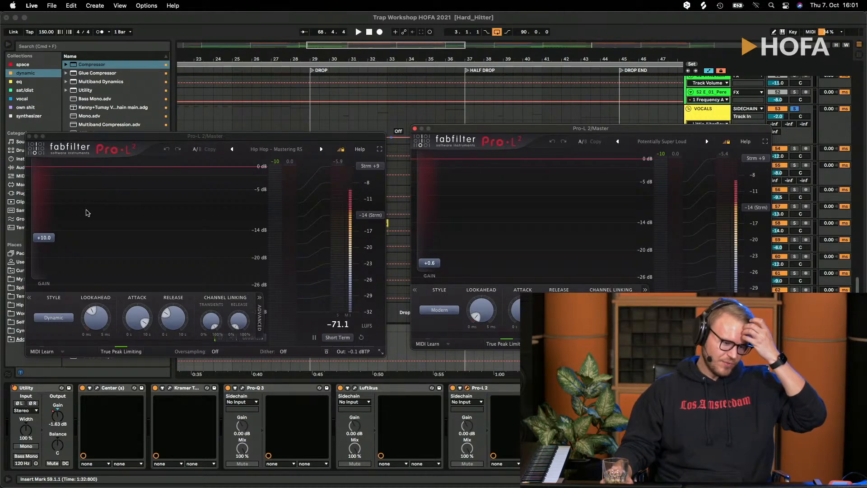
mouse_move(51, 238)
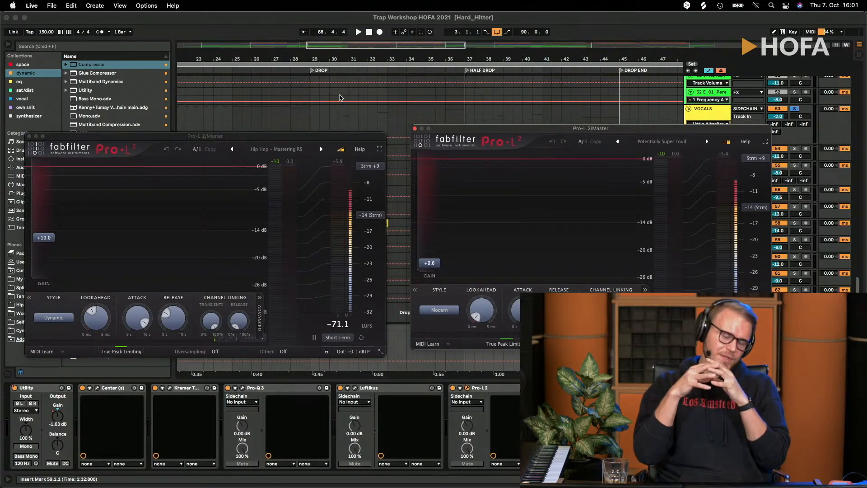
mouse_move(558, 131)
mouse_down()
mouse_move(533, 143)
mouse_move(557, 142)
mouse_up()
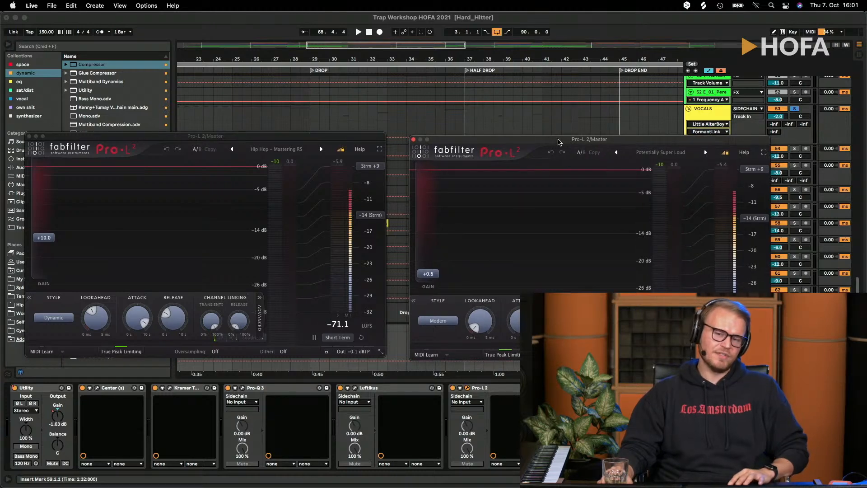
click(413, 140)
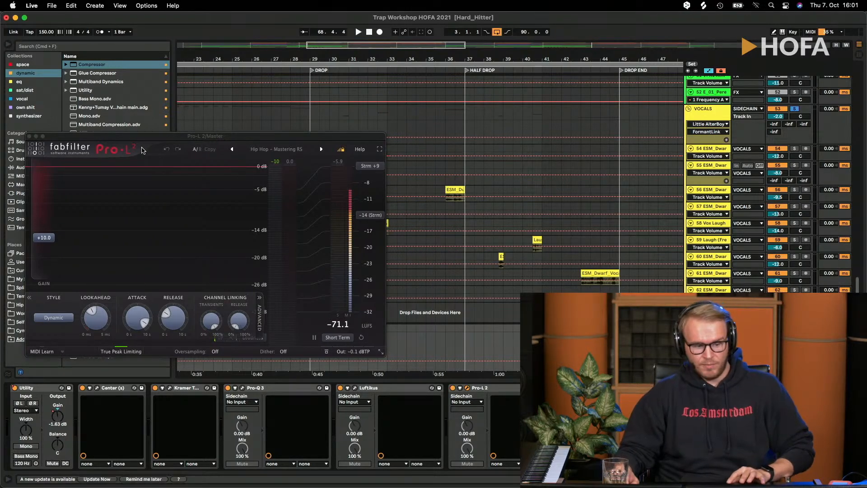
click(30, 136)
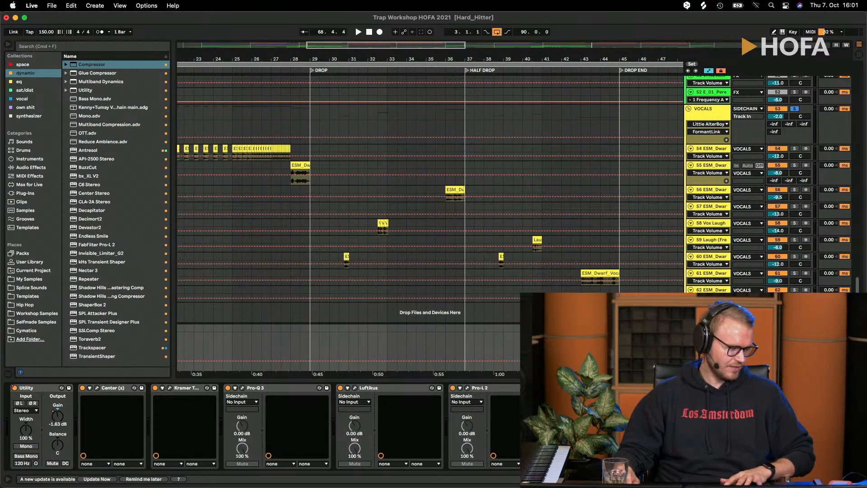
- View the HOFA IQ-Analyser spectrum on the Master, close it, and return the playback position to the start of the arrangement
drag(0, 194, 452, 119)
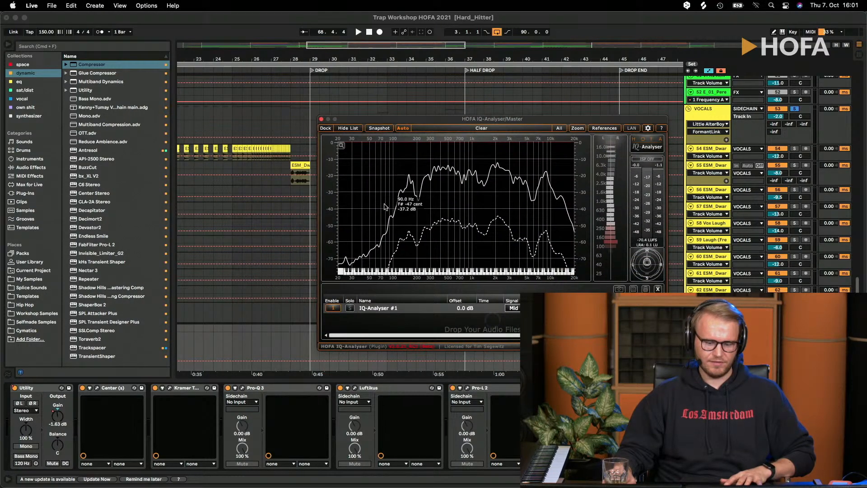
click(321, 120)
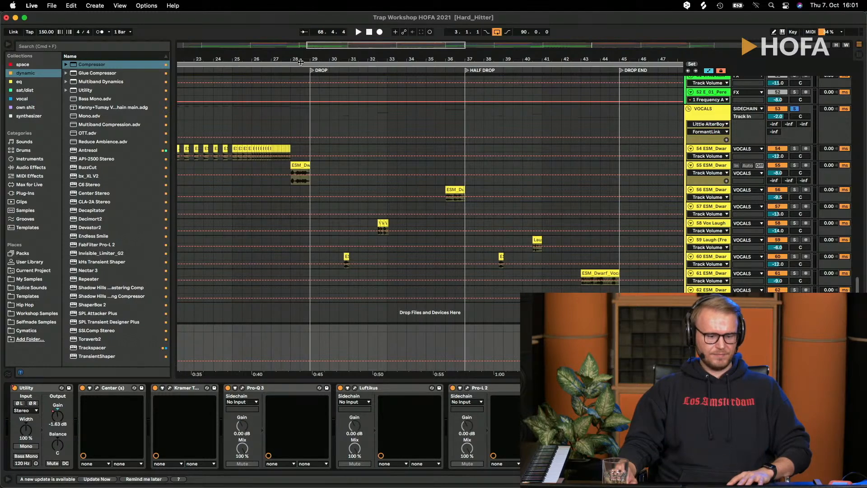
drag(301, 62, 302, 22)
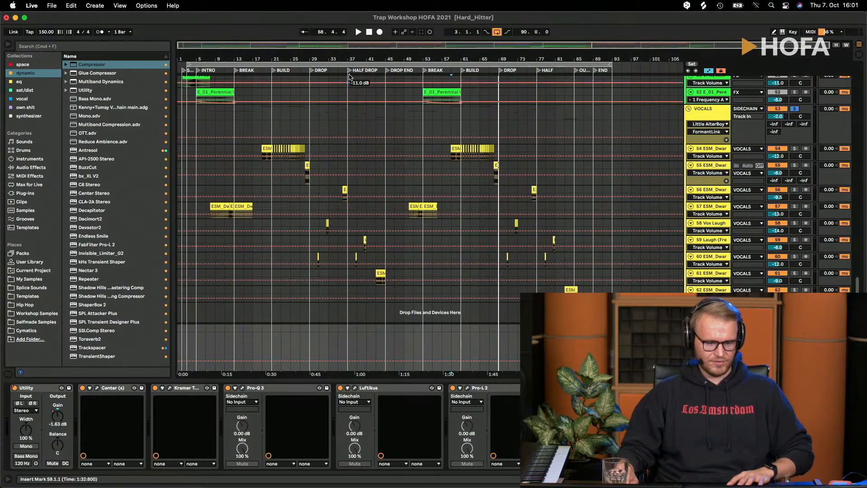
click(369, 32)
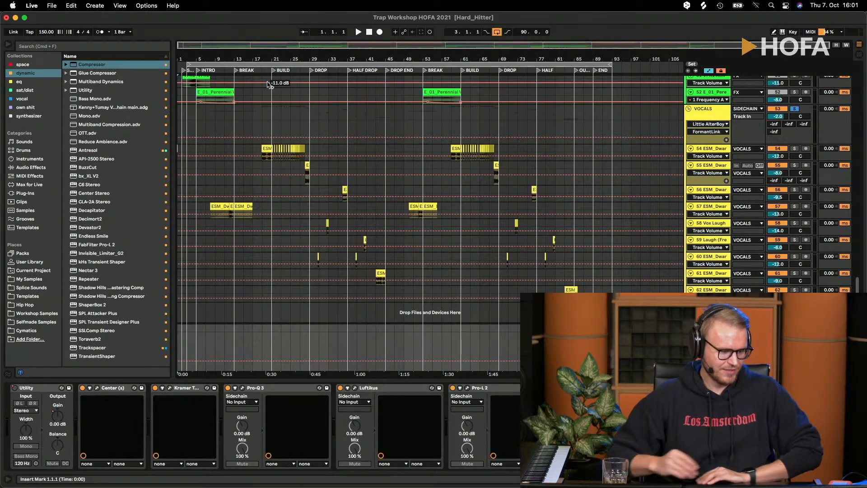